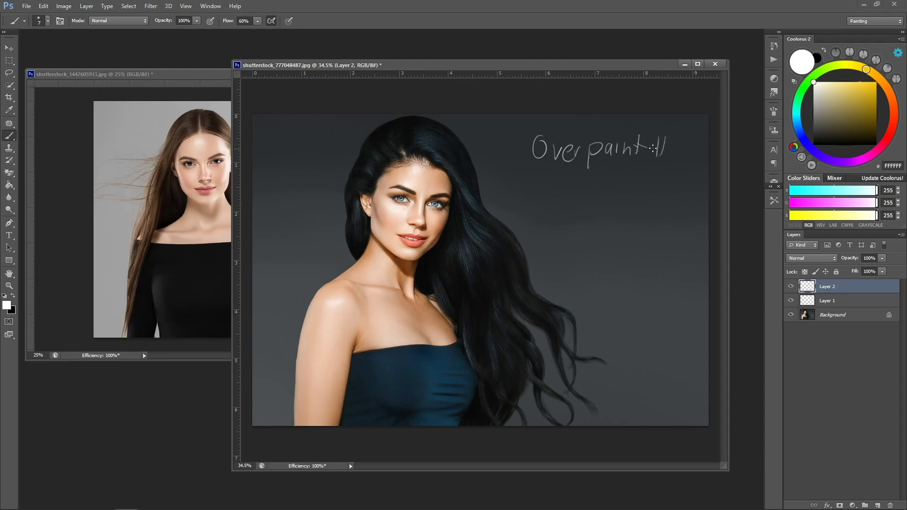
Clear all handwritten notes from Layer 2.
{"action": "key", "text": "ctrl+z"}
{"action": "key", "text": "z"}
{"action": "left_click", "coordinate": [537, 298]}
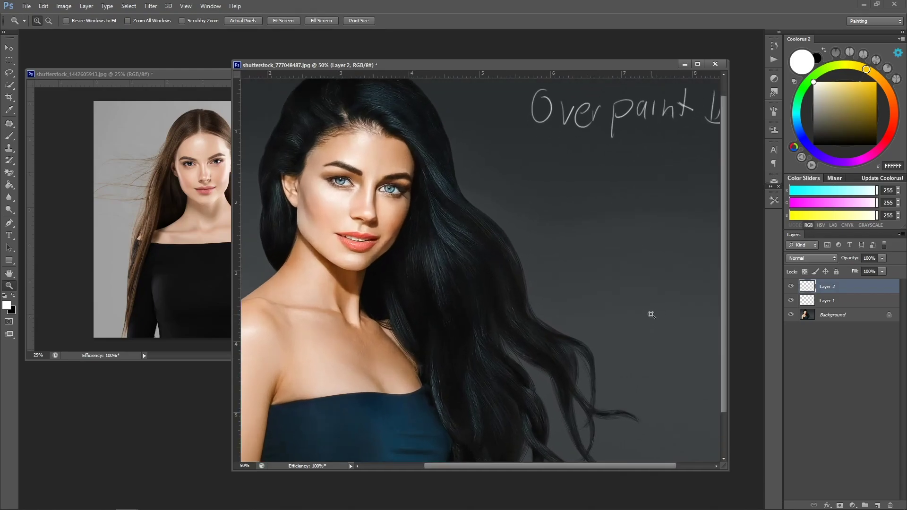
{"action": "left_click", "coordinate": [601, 274], "text": "alt"}
{"action": "key", "text": "ctrl+a"}
{"action": "key", "text": "Delete"}
{"action": "key", "text": "ctrl+d"}
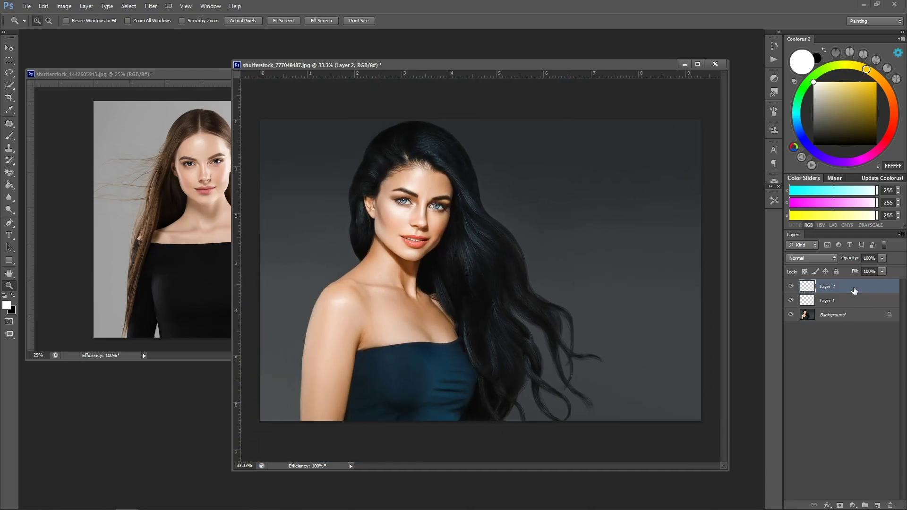
Flip the portrait image horizontally.
{"action": "key", "text": "ctrl+shift+h"}
{"action": "key", "text": "h"}
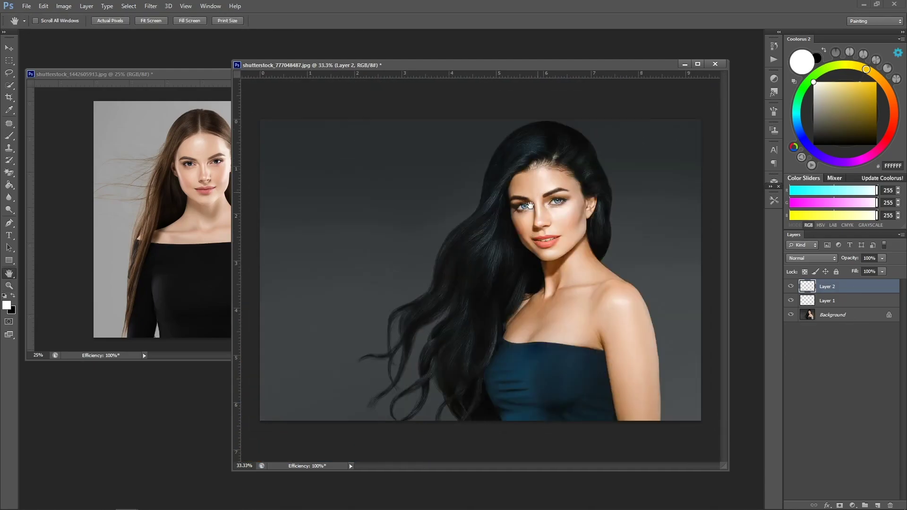
Sample the dark blue mid-tone from the hair and paint a swatch of it on the empty background beside the head.
{"action": "key", "text": "z"}
{"action": "left_click", "coordinate": [522, 220]}
{"action": "left_click", "coordinate": [516, 255]}
{"action": "key", "text": "h"}
{"action": "left_click_drag", "start_coordinate": [517, 255], "coordinate": [478, 307]}
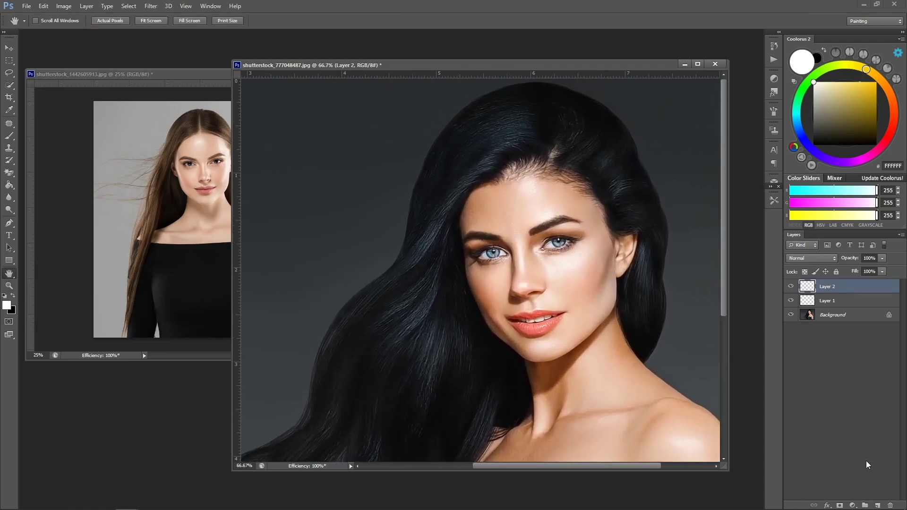
{"action": "key", "text": "b"}
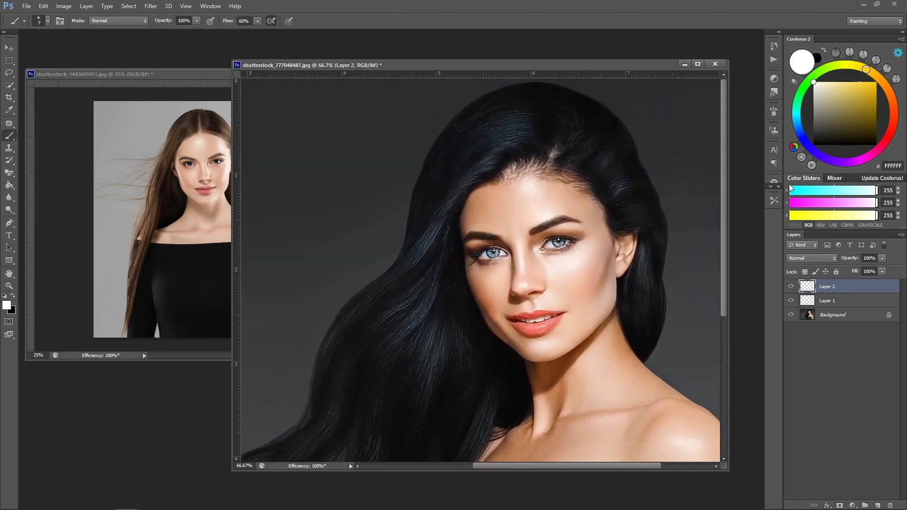
{"action": "left_click", "coordinate": [430, 245], "text": "alt"}
{"action": "key", "text": "bracketright"}
{"action": "key", "text": "bracketright"}
{"action": "key", "text": "bracketright"}
{"action": "left_click_drag", "start_coordinate": [302, 134], "coordinate": [296, 162]}
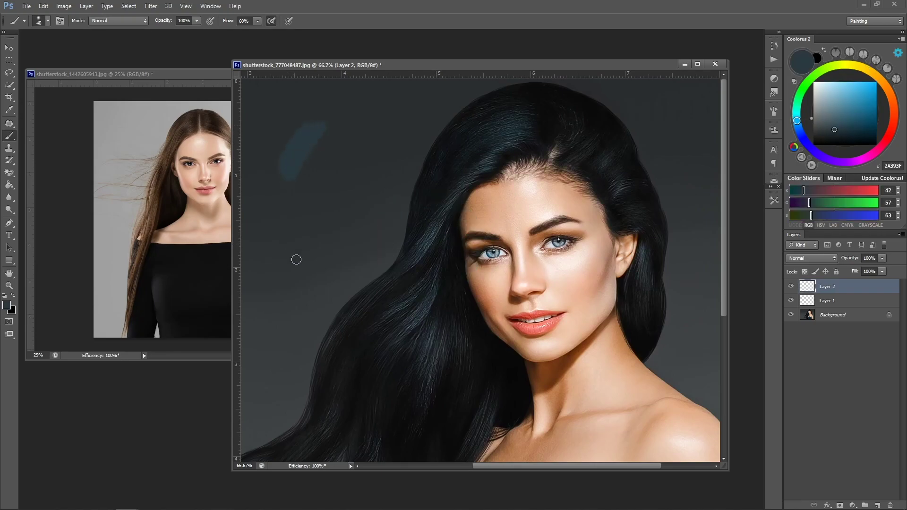
Paint a lighter blue highlight swatch and a near-black swatch, both based on sampled hair colors, beside the mid-tone swatch.
{"action": "left_click", "coordinate": [489, 163], "text": "alt"}
{"action": "left_click", "coordinate": [834, 122]}
{"action": "key", "text": "bracketright"}
{"action": "key", "text": "bracketright"}
{"action": "key", "text": "bracketright"}
{"action": "key", "text": "bracketright"}
{"action": "mouse_move", "coordinate": [328, 125]}
{"action": "left_mouse_down"}
{"action": "mouse_move", "coordinate": [293, 187]}
{"action": "mouse_move", "coordinate": [337, 135]}
{"action": "mouse_move", "coordinate": [311, 208]}
{"action": "mouse_move", "coordinate": [358, 134]}
{"action": "mouse_move", "coordinate": [311, 212]}
{"action": "left_mouse_up"}
{"action": "left_click", "coordinate": [437, 208], "text": "alt"}
Resample the mid-tone 2A393F and repaint its swatch on the outer side of the highlight swatch.
{"action": "key", "text": "z"}
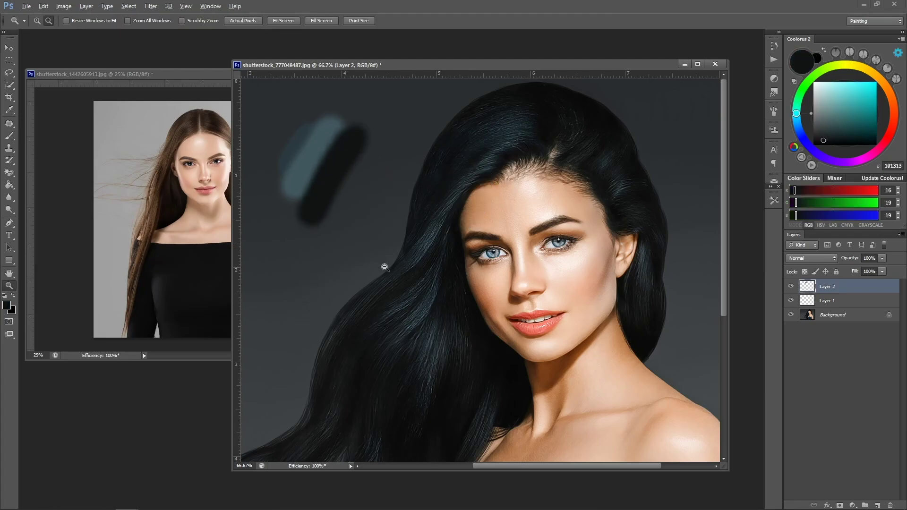
{"action": "left_click", "coordinate": [384, 267], "text": "alt"}
{"action": "left_click", "coordinate": [392, 266], "text": "alt"}
{"action": "left_click", "coordinate": [535, 104]}
{"action": "left_click", "coordinate": [534, 103]}
{"action": "key", "text": "b"}
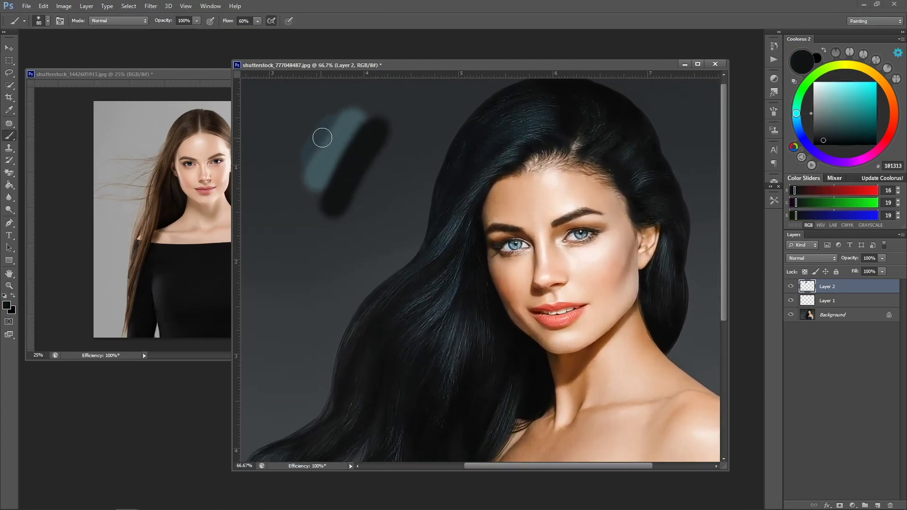
{"action": "left_click", "coordinate": [322, 138], "text": "alt"}
{"action": "left_click_drag", "start_coordinate": [318, 111], "coordinate": [295, 156]}
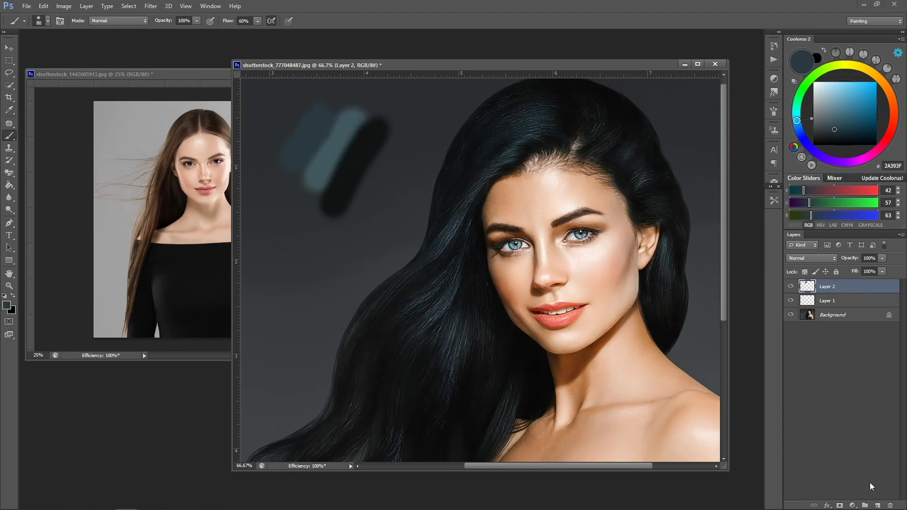
Add a new layer above Layer 2 and name it "mid color".
{"action": "left_click", "coordinate": [877, 505]}
{"action": "double_click", "coordinate": [824, 286]}
{"action": "type", "text": "hid color"}
{"action": "key", "text": "Return"}
Reduce the brush size to 10 px.
{"action": "key", "text": "bracketleft"}
{"action": "key", "text": "bracketleft"}
{"action": "key", "text": "bracketleft"}
{"action": "key", "text": "bracketleft"}
{"action": "key", "text": "bracketleft"}
{"action": "key", "text": "bracketleft"}
{"action": "key", "text": "bracketleft"}
{"action": "key", "text": "bracketleft"}
{"action": "key", "text": "bracketleft"}
{"action": "key", "text": "bracketleft"}
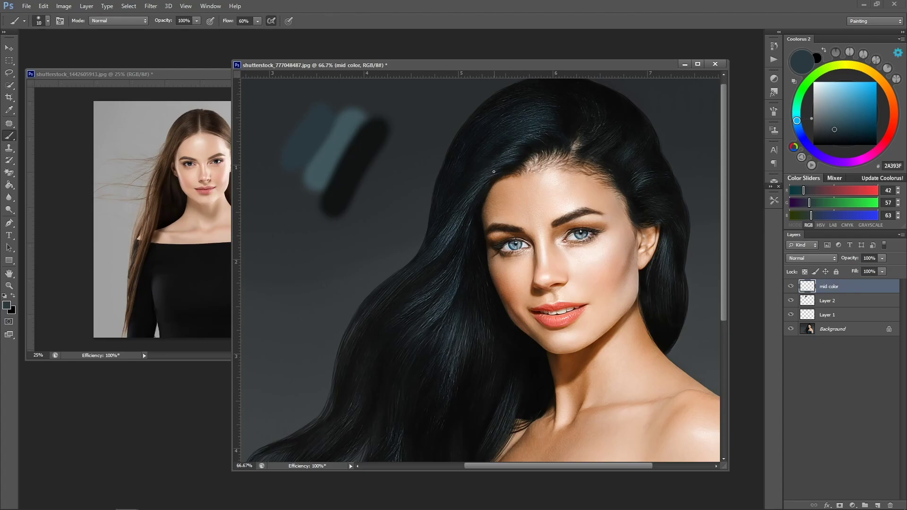
Set the brush's Shape Dynamics minimum diameter to 0% with size controlled by pen pressure.
{"action": "left_click", "coordinate": [59, 20]}
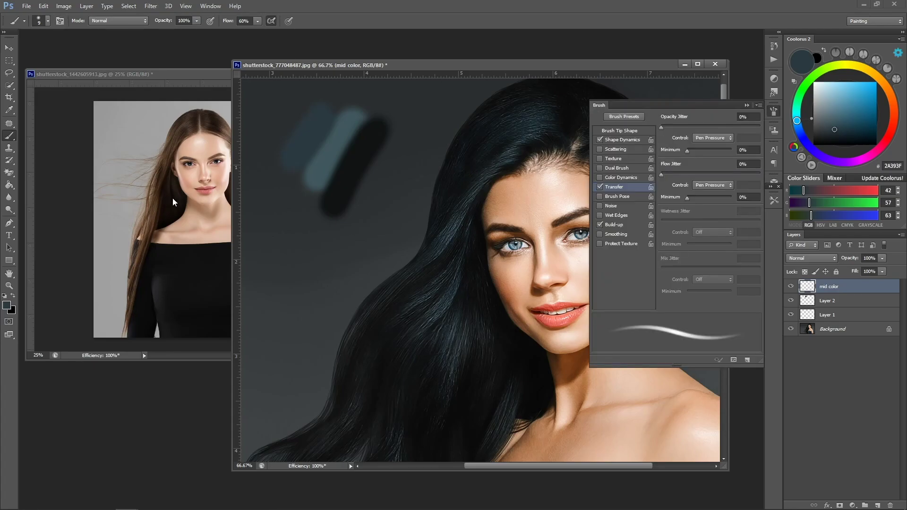
{"action": "left_click", "coordinate": [623, 142]}
{"action": "left_click_drag", "start_coordinate": [731, 161], "coordinate": [661, 160]}
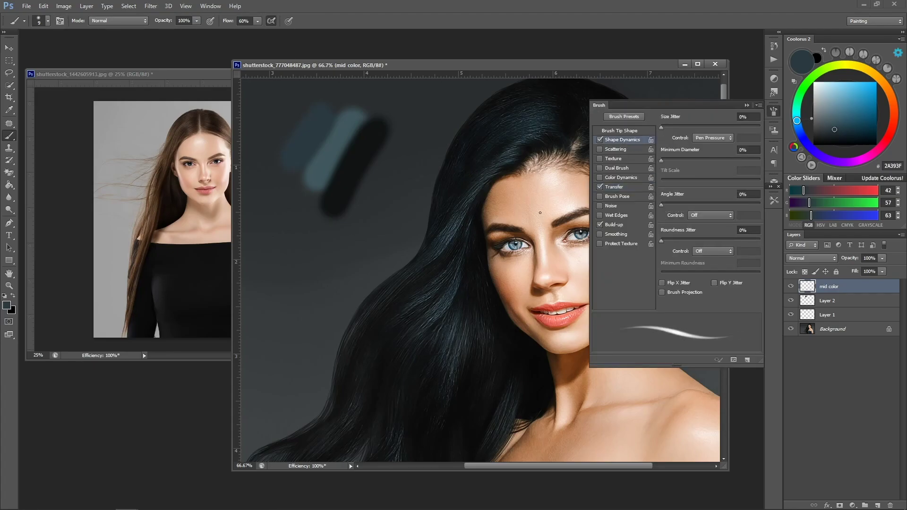
{"action": "left_click", "coordinate": [747, 105]}
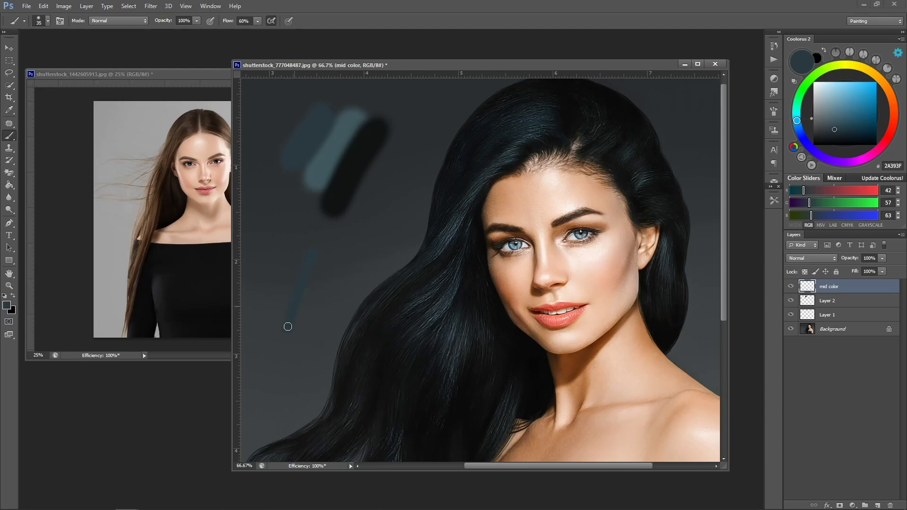
Paint one thick and three thin tapered white test strokes on the background to try the brush's pressure response.
{"action": "left_click", "coordinate": [813, 82]}
{"action": "left_click_drag", "start_coordinate": [302, 276], "coordinate": [267, 349]}
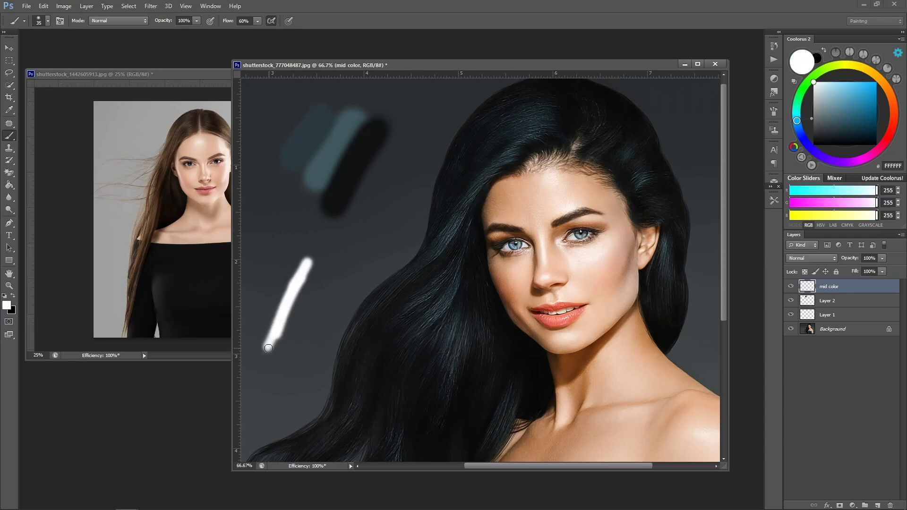
{"action": "left_click_drag", "start_coordinate": [338, 249], "coordinate": [295, 367]}
{"action": "left_click_drag", "start_coordinate": [358, 226], "coordinate": [310, 371]}
{"action": "left_click_drag", "start_coordinate": [383, 195], "coordinate": [338, 314]}
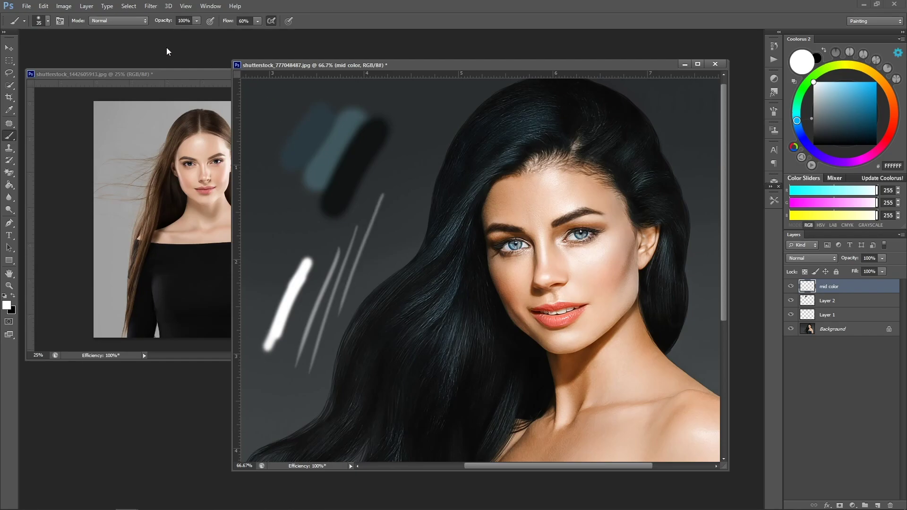
Try a 44% size jitter on the brush with two test strokes, undo them and reset the jitter to 0%.
{"action": "left_click", "coordinate": [59, 21]}
{"action": "mouse_move", "coordinate": [687, 127]}
{"action": "left_mouse_down"}
{"action": "mouse_move", "coordinate": [728, 127]}
{"action": "mouse_move", "coordinate": [704, 127]}
{"action": "left_mouse_up"}
{"action": "left_click_drag", "start_coordinate": [409, 171], "coordinate": [389, 236]}
{"action": "left_click_drag", "start_coordinate": [416, 212], "coordinate": [353, 290]}
{"action": "key", "text": "ctrl+alt+z"}
{"action": "key", "text": "ctrl+alt+z"}
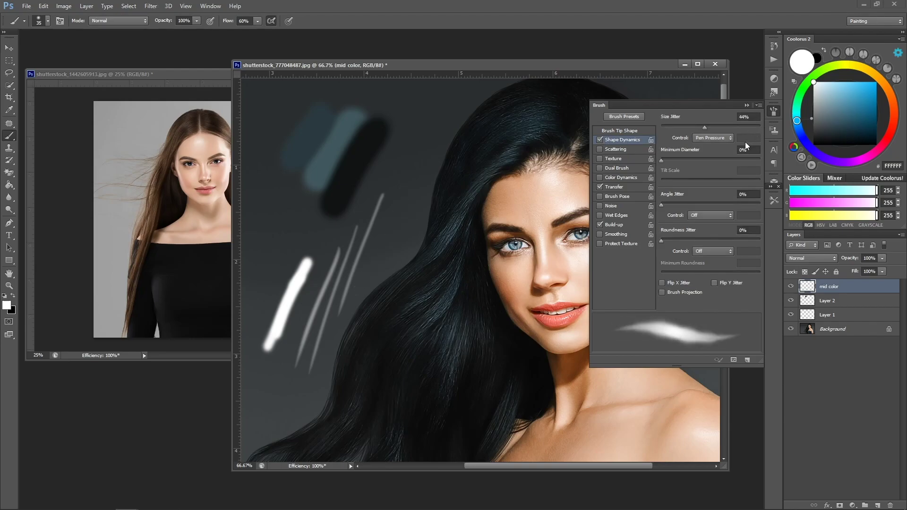
{"action": "left_click_drag", "start_coordinate": [704, 127], "coordinate": [661, 127]}
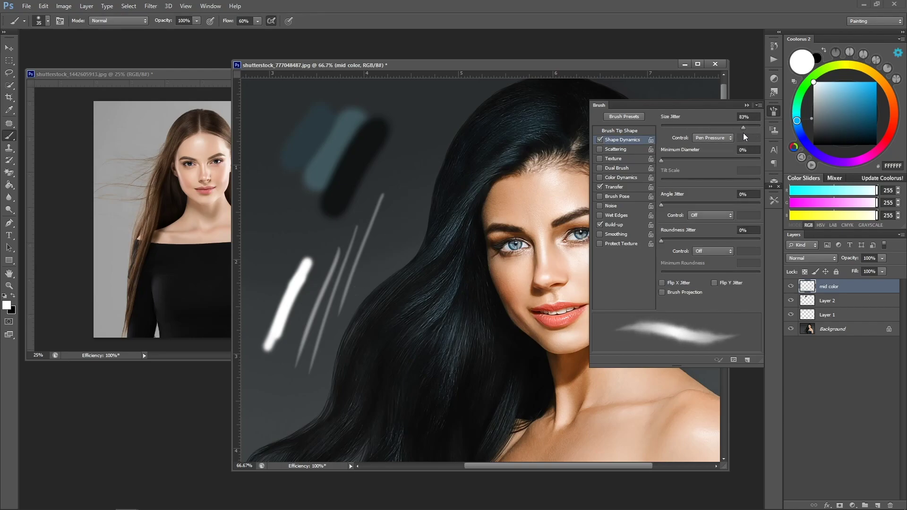
Try a test stroke with Shape Dynamics disabled, and re-enable the option.
{"action": "left_click", "coordinate": [600, 140]}
{"action": "left_click_drag", "start_coordinate": [411, 165], "coordinate": [378, 276]}
{"action": "left_click", "coordinate": [600, 140]}
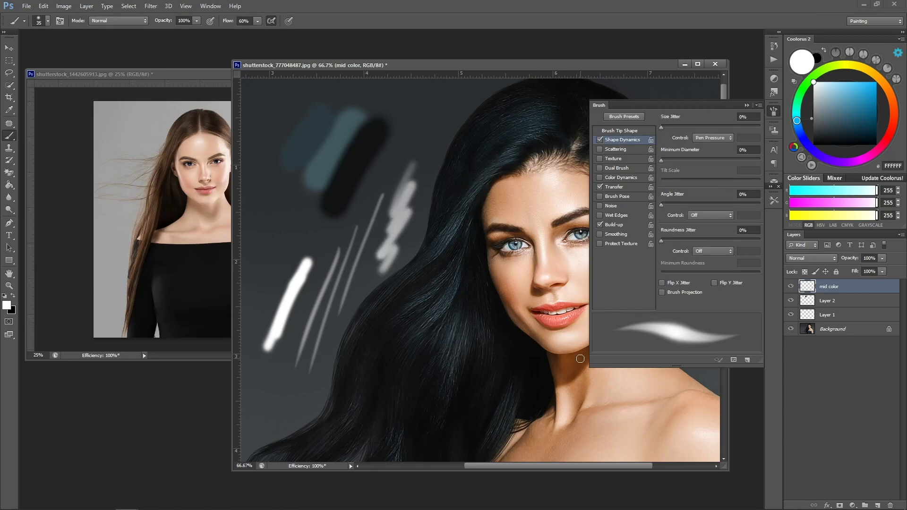
Clear the test strokes from the mid color layer and resample the dark blue mid-tone 2A393F from its swatch.
{"action": "key", "text": "ctrl+a"}
{"action": "key", "text": "Delete"}
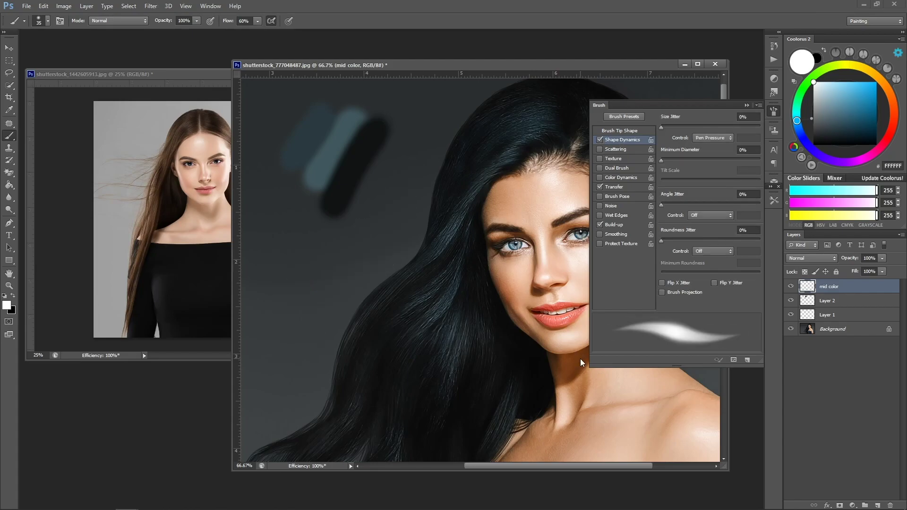
{"action": "left_click", "coordinate": [748, 105]}
{"action": "left_click", "coordinate": [311, 136], "text": "alt"}
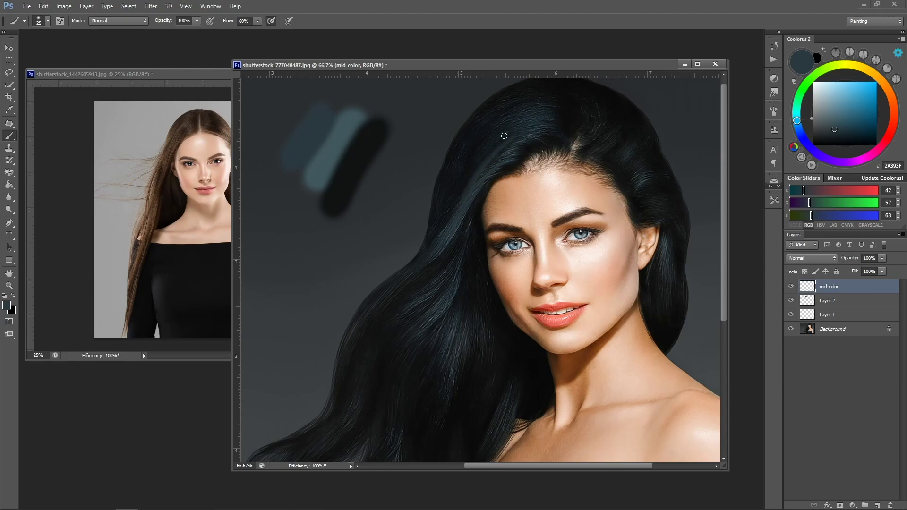
Paint long mid-tone strands with a 25 px brush from the crown down the flowing side of the hair.
{"action": "left_click_drag", "start_coordinate": [482, 144], "coordinate": [437, 222]}
{"action": "left_click_drag", "start_coordinate": [473, 159], "coordinate": [433, 247]}
{"action": "key", "text": "space"}
{"action": "left_click_drag", "start_coordinate": [539, 137], "coordinate": [460, 145]}
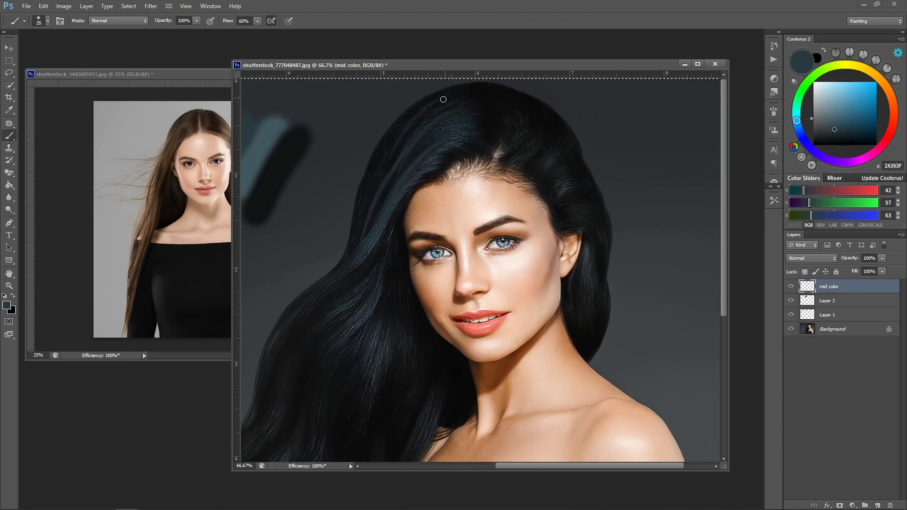
{"action": "mouse_move", "coordinate": [449, 90]}
{"action": "left_mouse_down"}
{"action": "mouse_move", "coordinate": [363, 192]}
{"action": "mouse_move", "coordinate": [291, 360]}
{"action": "left_mouse_up"}
{"action": "left_click_drag", "start_coordinate": [381, 215], "coordinate": [293, 326]}
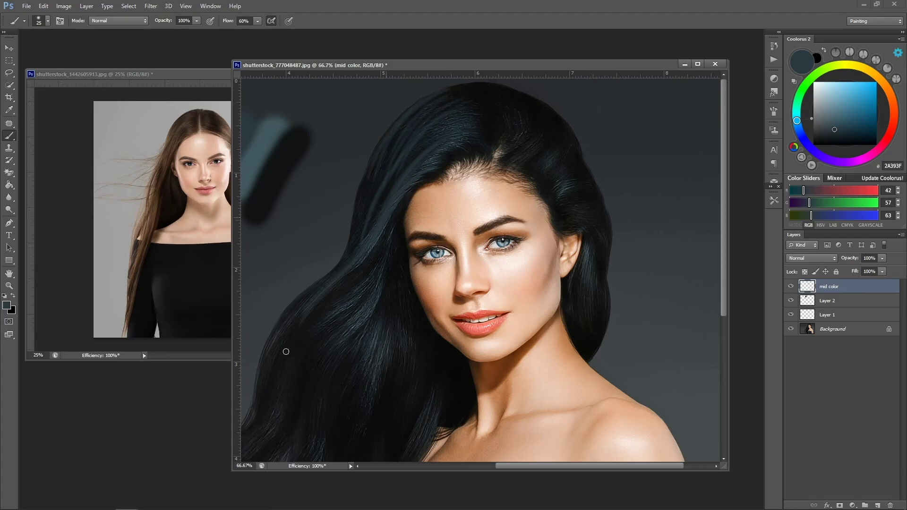
{"action": "left_click_drag", "start_coordinate": [375, 271], "coordinate": [303, 429]}
Paint broader mid-tone strands through the hair beside the neck and chest, varying the brush between 30 and 40 px.
{"action": "key", "text": "space"}
{"action": "left_click_drag", "start_coordinate": [402, 320], "coordinate": [462, 319]}
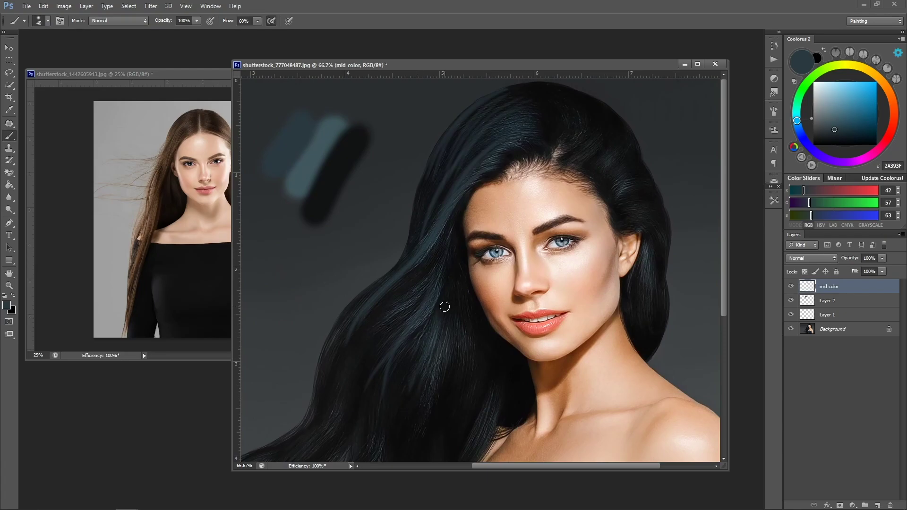
{"action": "key", "text": "space"}
{"action": "left_click_drag", "start_coordinate": [445, 346], "coordinate": [456, 235]}
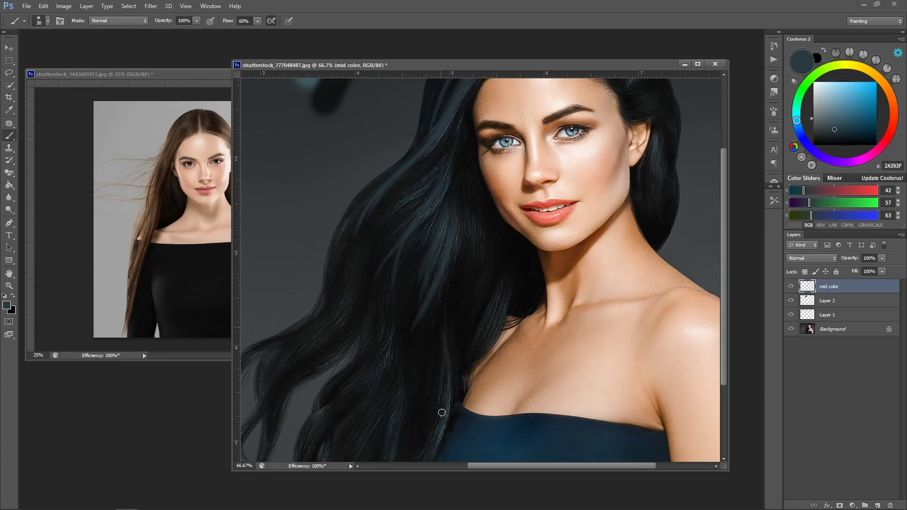
{"action": "key", "text": "bracketright"}
{"action": "key", "text": "bracketleft"}
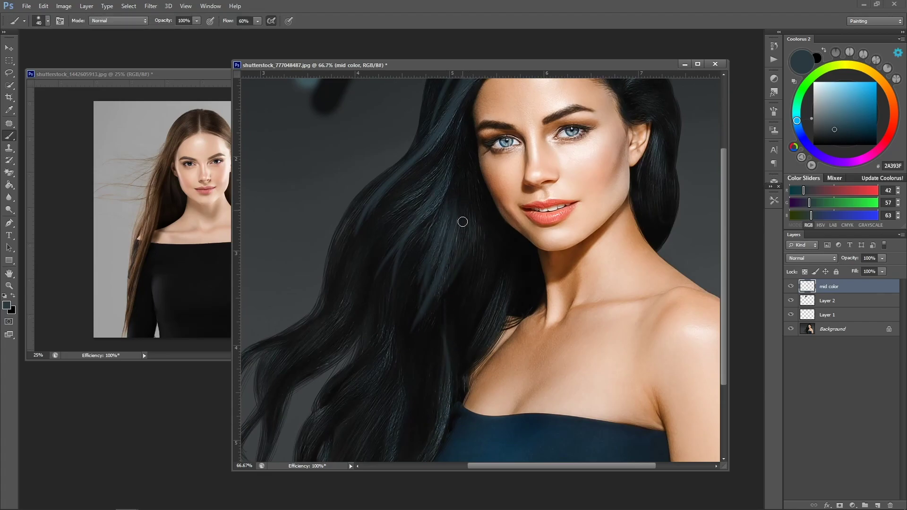
{"action": "key", "text": "bracketright"}
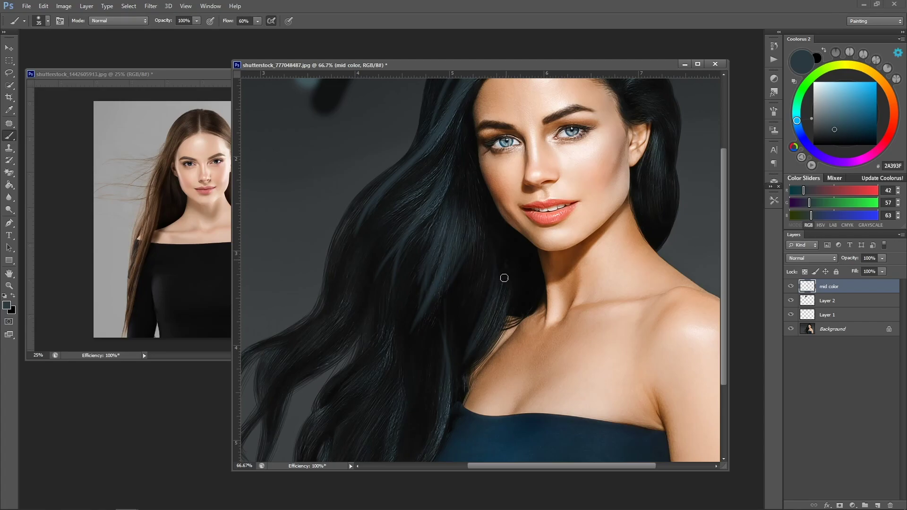
{"action": "key", "text": "bracketleft"}
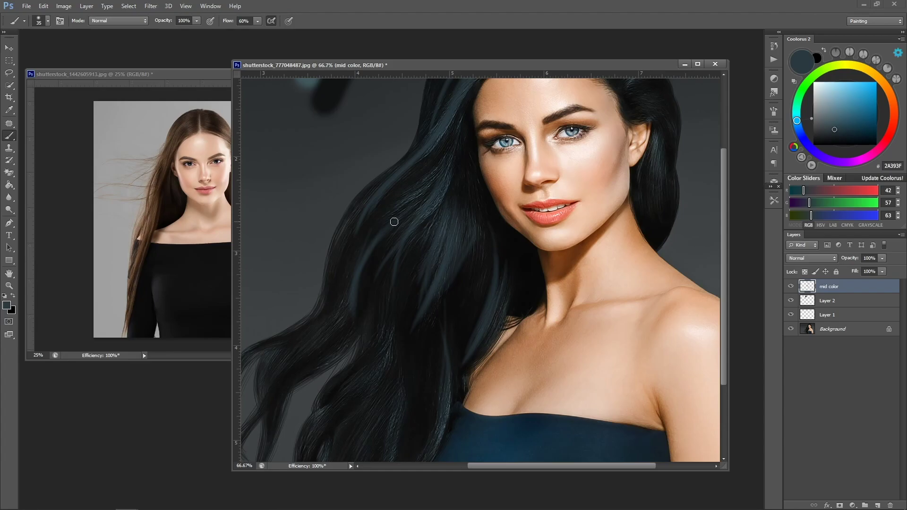
Paint mid-tone strands along the hair's outer edge from the crown to the flowing lower curl, using a 20 px brush.
{"action": "key", "text": "space"}
{"action": "mouse_move", "coordinate": [488, 266]}
{"action": "left_mouse_down"}
{"action": "mouse_move", "coordinate": [494, 383]}
{"action": "mouse_move", "coordinate": [519, 357]}
{"action": "left_mouse_up"}
{"action": "key", "text": "b"}
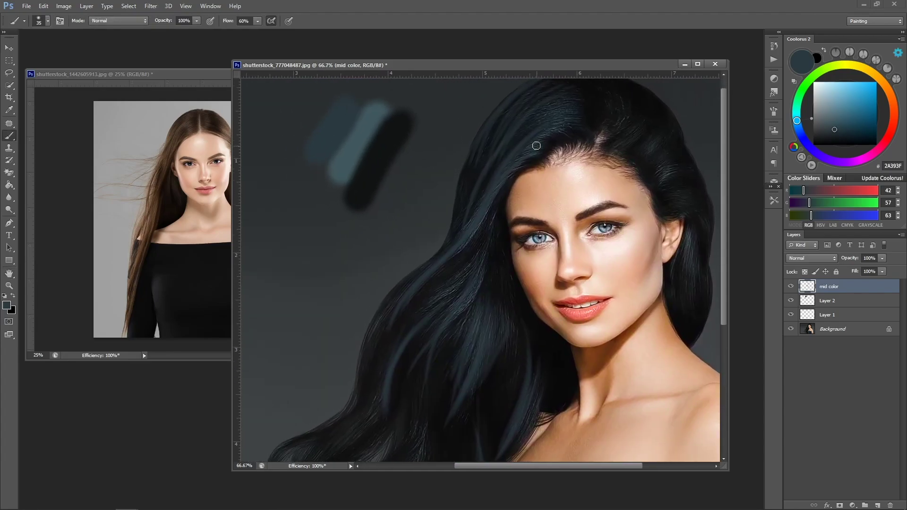
{"action": "mouse_move", "coordinate": [477, 133]}
{"action": "left_mouse_down"}
{"action": "mouse_move", "coordinate": [449, 239]}
{"action": "mouse_move", "coordinate": [464, 168]}
{"action": "mouse_move", "coordinate": [443, 248]}
{"action": "mouse_move", "coordinate": [451, 206]}
{"action": "mouse_move", "coordinate": [420, 271]}
{"action": "mouse_move", "coordinate": [435, 256]}
{"action": "mouse_move", "coordinate": [390, 304]}
{"action": "left_mouse_up"}
{"action": "mouse_move", "coordinate": [427, 261]}
{"action": "left_mouse_down"}
{"action": "mouse_move", "coordinate": [373, 360]}
{"action": "mouse_move", "coordinate": [435, 260]}
{"action": "mouse_move", "coordinate": [371, 328]}
{"action": "left_mouse_up"}
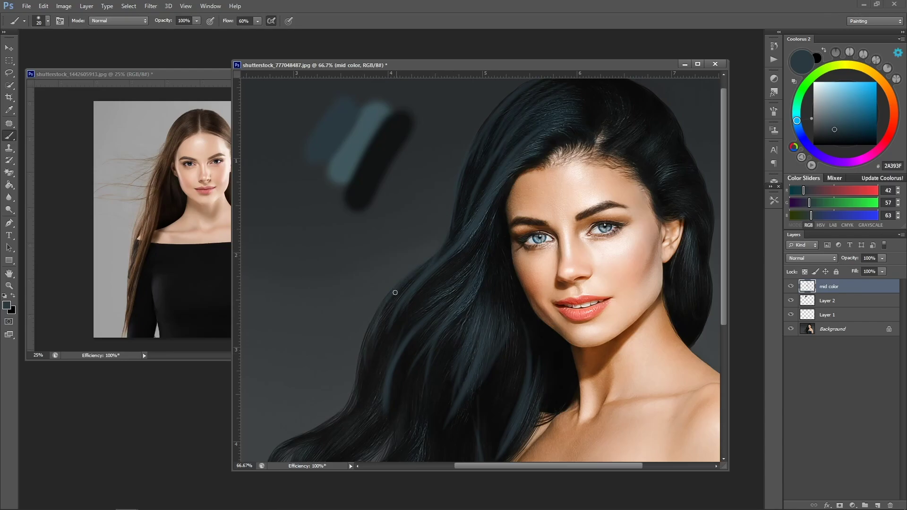
{"action": "mouse_move", "coordinate": [366, 369]}
{"action": "left_mouse_down"}
{"action": "mouse_move", "coordinate": [474, 285]}
{"action": "mouse_move", "coordinate": [452, 270]}
{"action": "mouse_move", "coordinate": [411, 342]}
{"action": "mouse_move", "coordinate": [450, 273]}
{"action": "mouse_move", "coordinate": [367, 382]}
{"action": "left_mouse_up"}
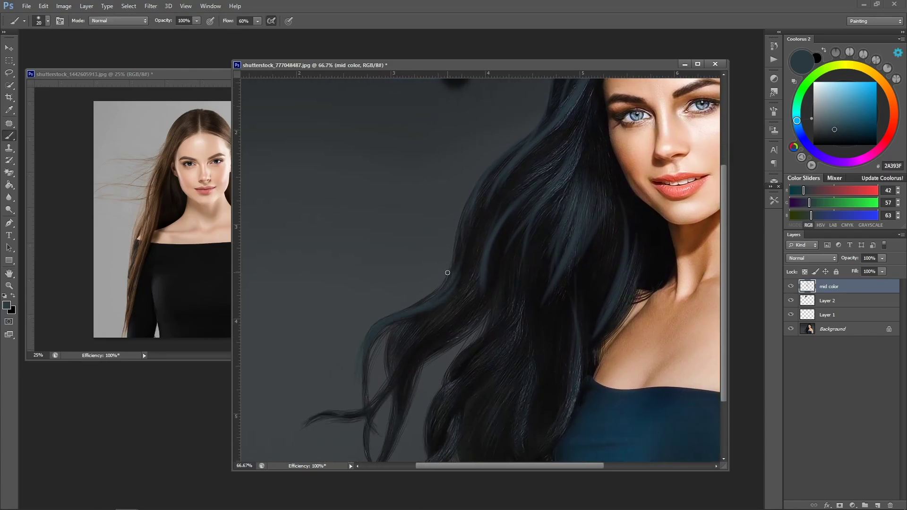
{"action": "left_click_drag", "start_coordinate": [481, 189], "coordinate": [441, 313]}
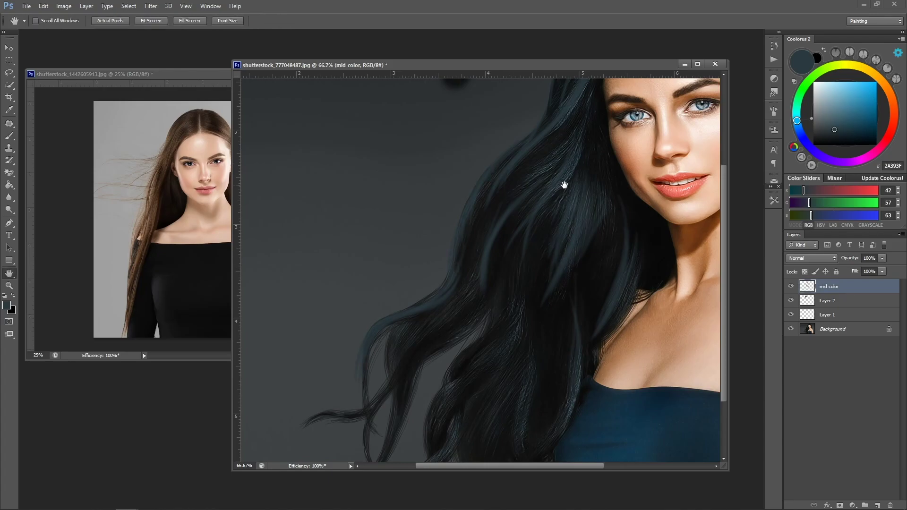
Add finer mid-tone strands in the hair beside the cheek with a 25 px brush.
{"action": "left_click_drag", "start_coordinate": [562, 182], "coordinate": [452, 265]}
{"action": "key", "text": "bracketleft"}
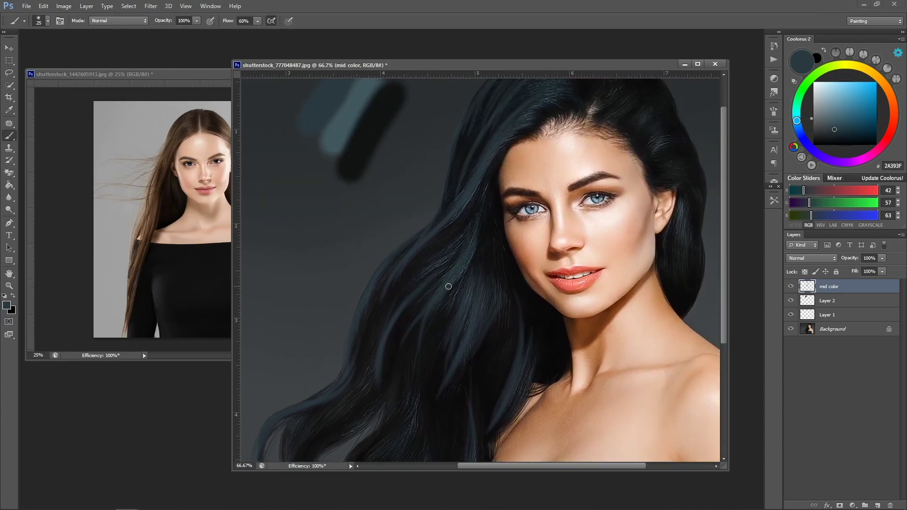
{"action": "key", "text": "bracketright"}
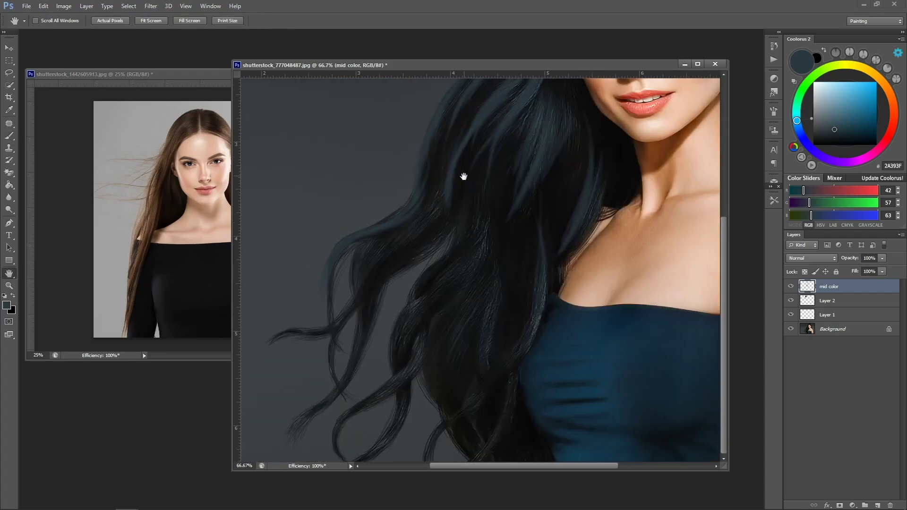
Paint curved mid-tone strands along the lower locks and curled ends of the hair with a 25 px brush.
{"action": "left_click_drag", "start_coordinate": [385, 364], "coordinate": [466, 178]}
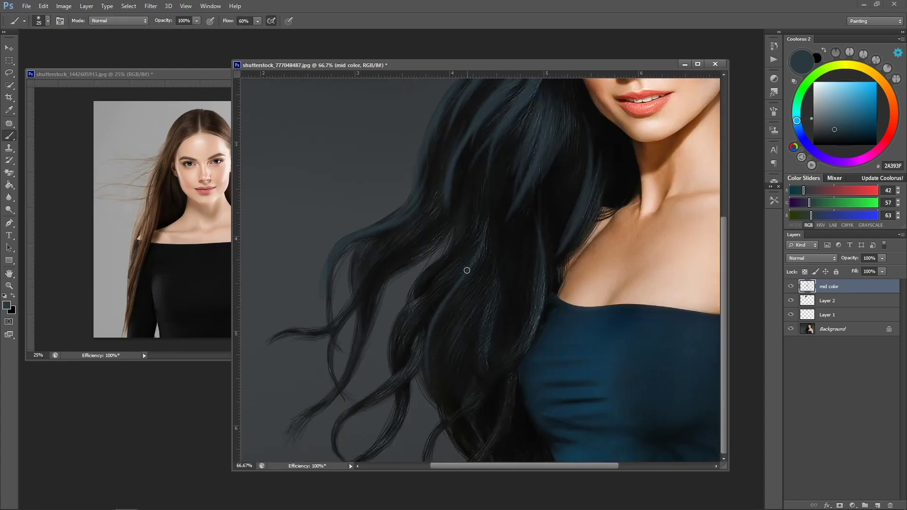
{"action": "mouse_move", "coordinate": [448, 270]}
{"action": "left_mouse_down"}
{"action": "mouse_move", "coordinate": [410, 340]}
{"action": "mouse_move", "coordinate": [430, 324]}
{"action": "mouse_move", "coordinate": [358, 388]}
{"action": "left_mouse_up"}
{"action": "left_click_drag", "start_coordinate": [428, 327], "coordinate": [358, 398]}
{"action": "mouse_move", "coordinate": [389, 260]}
{"action": "left_mouse_down"}
{"action": "mouse_move", "coordinate": [338, 353]}
{"action": "mouse_move", "coordinate": [335, 335]}
{"action": "left_mouse_up"}
{"action": "left_click_drag", "start_coordinate": [430, 216], "coordinate": [371, 332]}
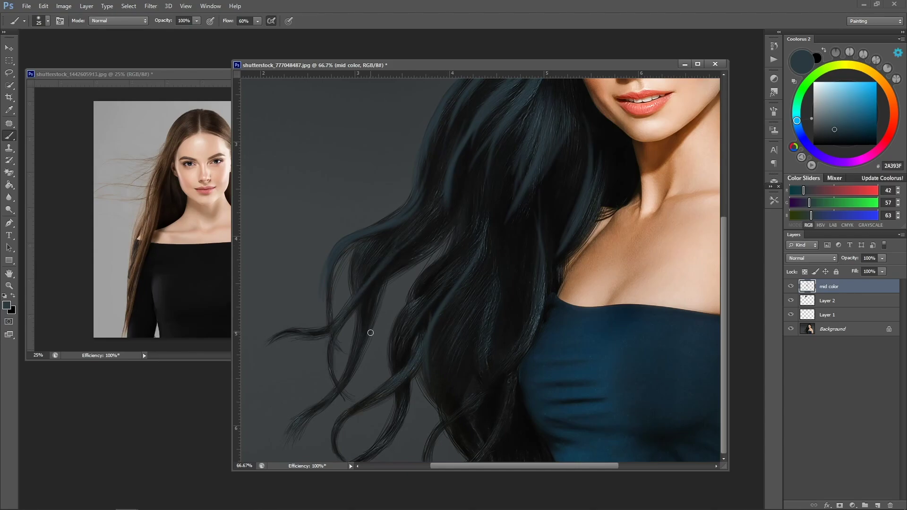
Paint mid-tone strands through the lower wavy locks and their curled ends, enlarging the brush from 25 to 30 px.
{"action": "left_click_drag", "start_coordinate": [403, 231], "coordinate": [361, 333]}
{"action": "key", "text": "space"}
{"action": "left_click_drag", "start_coordinate": [486, 267], "coordinate": [383, 361]}
{"action": "mouse_move", "coordinate": [441, 361]}
{"action": "left_mouse_down"}
{"action": "mouse_move", "coordinate": [464, 265]}
{"action": "mouse_move", "coordinate": [434, 399]}
{"action": "left_mouse_up"}
{"action": "key", "text": "bracketright"}
{"action": "left_click_drag", "start_coordinate": [434, 274], "coordinate": [417, 389]}
{"action": "mouse_move", "coordinate": [419, 293]}
{"action": "left_mouse_down"}
{"action": "mouse_move", "coordinate": [395, 379]}
{"action": "mouse_move", "coordinate": [401, 285]}
{"action": "mouse_move", "coordinate": [386, 408]}
{"action": "left_mouse_up"}
{"action": "left_click_drag", "start_coordinate": [388, 309], "coordinate": [374, 386]}
{"action": "left_click_drag", "start_coordinate": [419, 260], "coordinate": [394, 427]}
{"action": "left_click_drag", "start_coordinate": [420, 324], "coordinate": [390, 414]}
Paint mid-tone strands in the locks beside the blue dress, down to their curled tips, with a 30 px brush.
{"action": "key", "text": "space"}
{"action": "left_click_drag", "start_coordinate": [439, 366], "coordinate": [463, 257]}
{"action": "left_click_drag", "start_coordinate": [462, 359], "coordinate": [405, 465]}
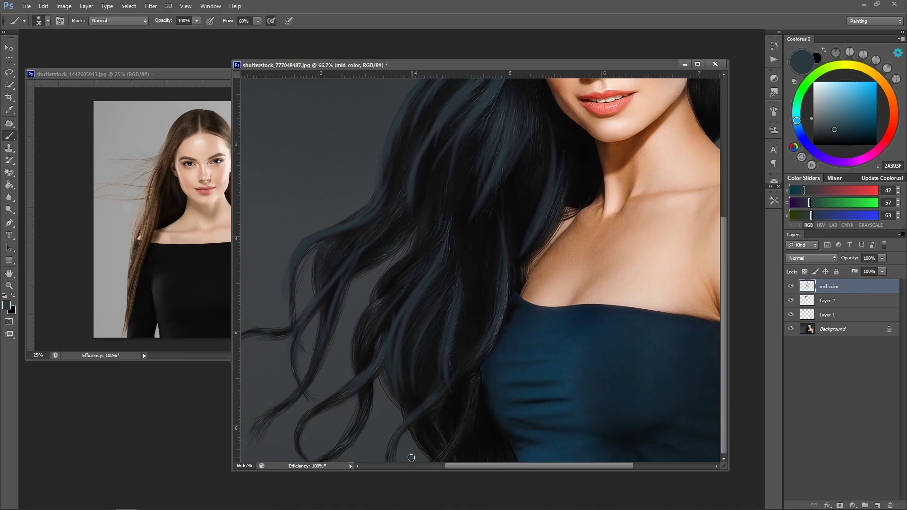
{"action": "mouse_move", "coordinate": [442, 227]}
{"action": "left_mouse_down"}
{"action": "mouse_move", "coordinate": [400, 309]}
{"action": "mouse_move", "coordinate": [404, 367]}
{"action": "left_mouse_up"}
{"action": "key", "text": "space"}
{"action": "left_click_drag", "start_coordinate": [526, 199], "coordinate": [415, 342]}
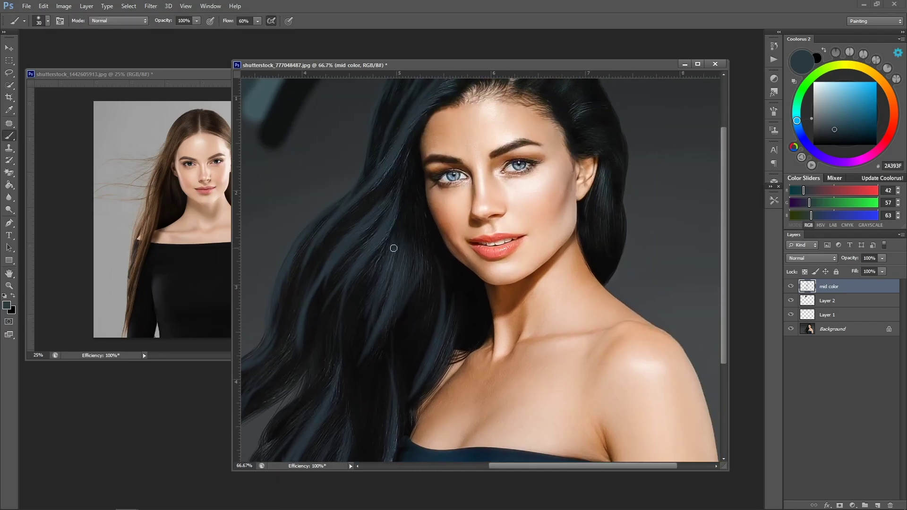
Flip the image horizontally and paint curved mid-tone strands in the hair above and behind the ear, varying the brush size.
{"action": "key", "text": "space"}
{"action": "left_click_drag", "start_coordinate": [463, 249], "coordinate": [383, 384]}
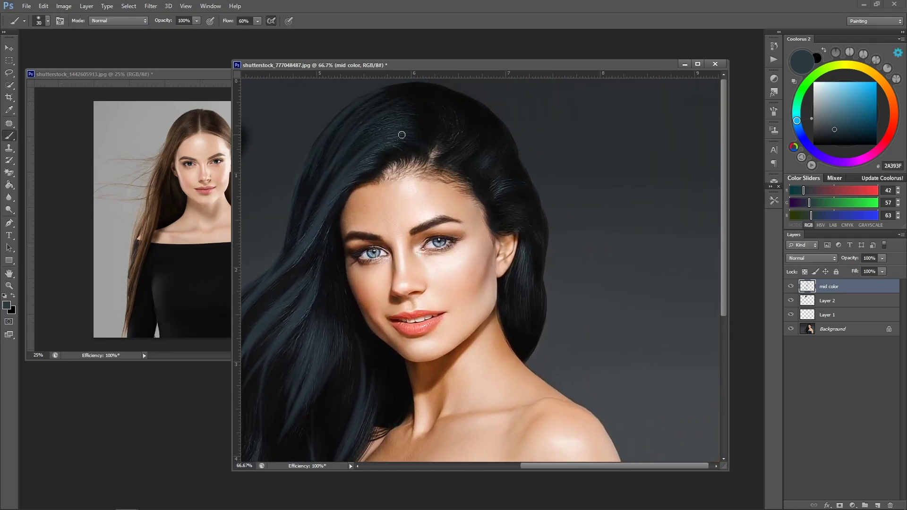
{"action": "key", "text": "ctrl+shift+h"}
{"action": "key", "text": "space"}
{"action": "mouse_move", "coordinate": [334, 222]}
{"action": "left_mouse_down"}
{"action": "mouse_move", "coordinate": [513, 265]}
{"action": "mouse_move", "coordinate": [690, 279]}
{"action": "left_mouse_up"}
{"action": "key", "text": "]"}
{"action": "key", "text": "]"}
{"action": "key", "text": "]"}
{"action": "mouse_move", "coordinate": [455, 108]}
{"action": "left_mouse_down"}
{"action": "mouse_move", "coordinate": [480, 149]}
{"action": "mouse_move", "coordinate": [467, 152]}
{"action": "left_mouse_up"}
{"action": "mouse_move", "coordinate": [435, 122]}
{"action": "left_mouse_down"}
{"action": "mouse_move", "coordinate": [453, 168]}
{"action": "mouse_move", "coordinate": [424, 139]}
{"action": "left_mouse_up"}
{"action": "key", "text": "bracketright"}
{"action": "mouse_move", "coordinate": [411, 187]}
{"action": "left_mouse_down"}
{"action": "mouse_move", "coordinate": [386, 209]}
{"action": "mouse_move", "coordinate": [405, 194]}
{"action": "left_mouse_up"}
{"action": "key", "text": "bracketleft"}
{"action": "left_click_drag", "start_coordinate": [400, 259], "coordinate": [402, 343]}
{"action": "left_click_drag", "start_coordinate": [417, 283], "coordinate": [405, 336]}
{"action": "key", "text": "bracketright"}
{"action": "key", "text": "bracketright"}
{"action": "left_click_drag", "start_coordinate": [389, 223], "coordinate": [403, 211]}
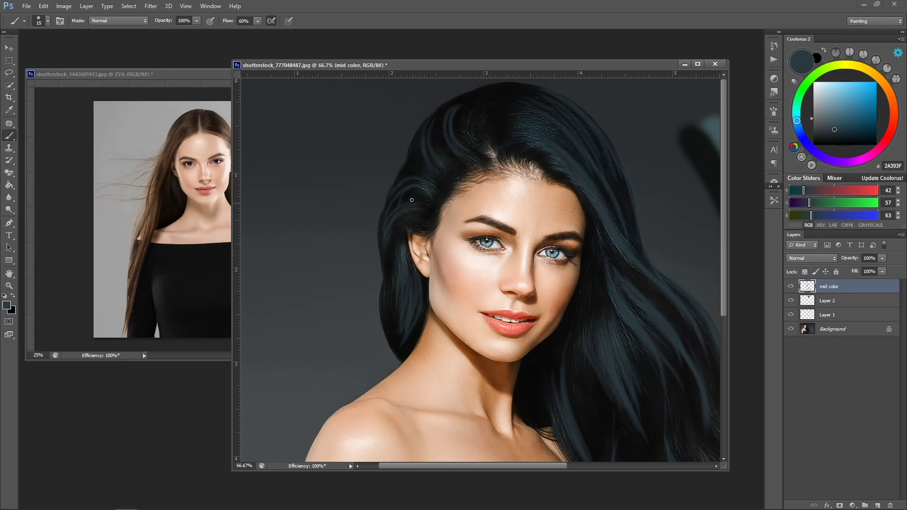
Add mid-tone strands sweeping back from the hair parting and along the outer edge on the ear side.
{"action": "key", "text": "bracketright"}
{"action": "mouse_move", "coordinate": [434, 152]}
{"action": "left_mouse_down"}
{"action": "mouse_move", "coordinate": [426, 113]}
{"action": "mouse_move", "coordinate": [478, 144]}
{"action": "left_mouse_up"}
{"action": "mouse_move", "coordinate": [480, 89]}
{"action": "left_mouse_down"}
{"action": "mouse_move", "coordinate": [496, 133]}
{"action": "mouse_move", "coordinate": [445, 159]}
{"action": "left_mouse_up"}
{"action": "key", "text": "bracketleft"}
{"action": "mouse_move", "coordinate": [443, 105]}
{"action": "left_mouse_down"}
{"action": "mouse_move", "coordinate": [416, 157]}
{"action": "mouse_move", "coordinate": [425, 163]}
{"action": "left_mouse_up"}
{"action": "key", "text": "bracketright"}
{"action": "left_click_drag", "start_coordinate": [419, 138], "coordinate": [412, 166]}
{"action": "left_click_drag", "start_coordinate": [385, 260], "coordinate": [383, 326]}
{"action": "left_click_drag", "start_coordinate": [391, 217], "coordinate": [384, 258]}
{"action": "left_click_drag", "start_coordinate": [400, 189], "coordinate": [380, 225]}
Flip the image back to its original orientation and view the whole portrait.
{"action": "key", "text": "z"}
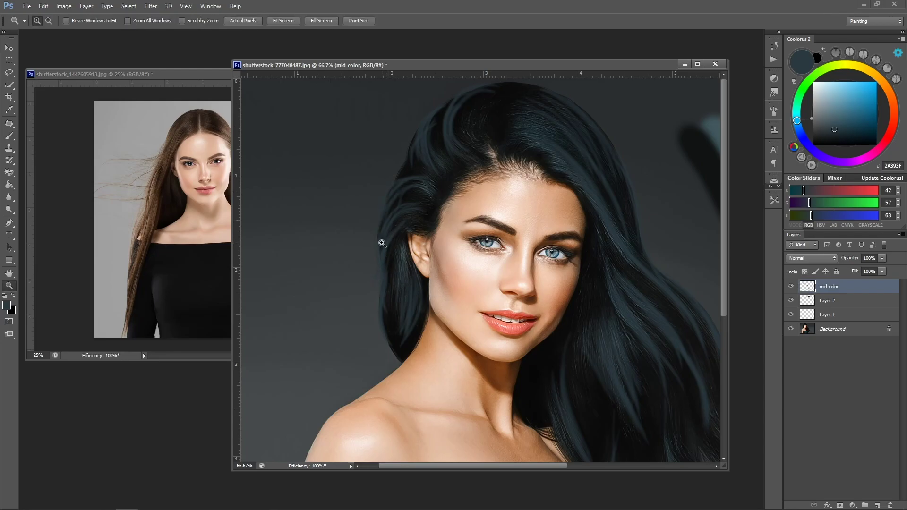
{"action": "left_click", "coordinate": [510, 125], "text": "alt"}
{"action": "left_click", "coordinate": [510, 124], "text": "alt"}
{"action": "left_click", "coordinate": [510, 125], "text": "alt"}
{"action": "key", "text": "ctrl+shift+h"}
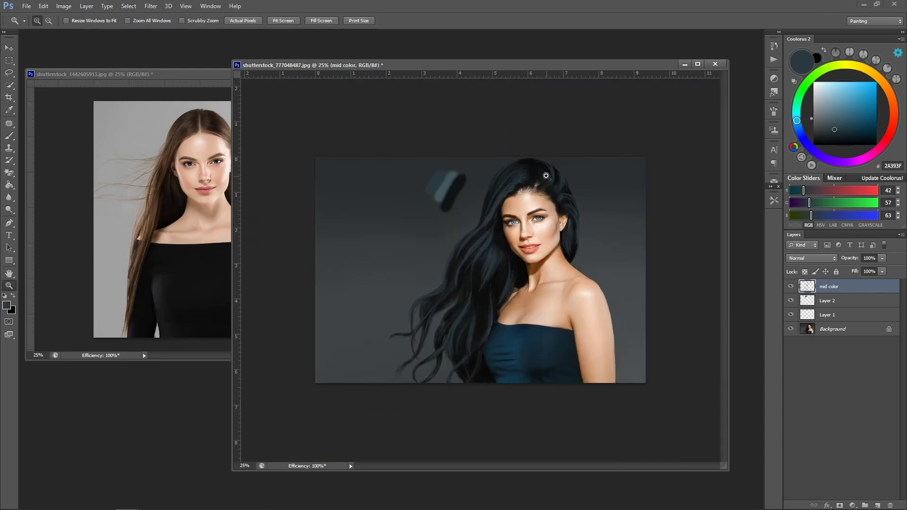
{"action": "left_click", "coordinate": [547, 176]}
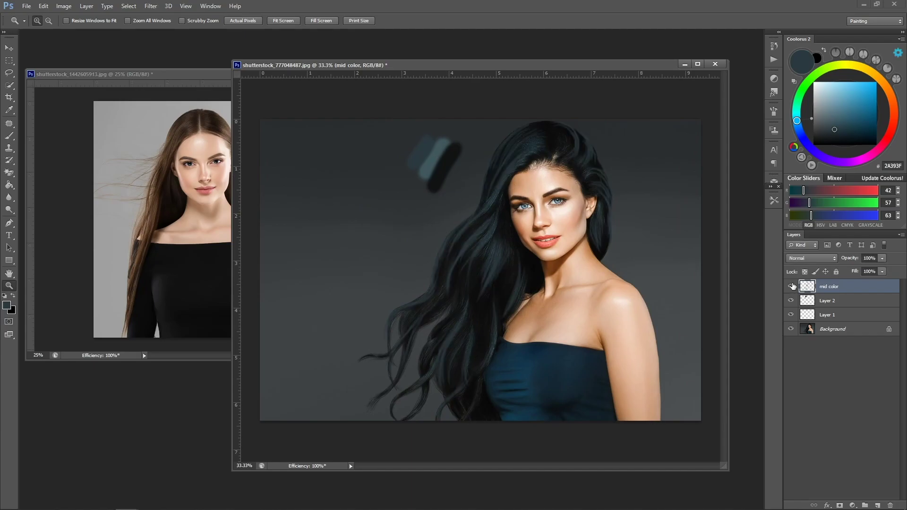
Duplicate the Background layer.
{"action": "key", "text": "b"}
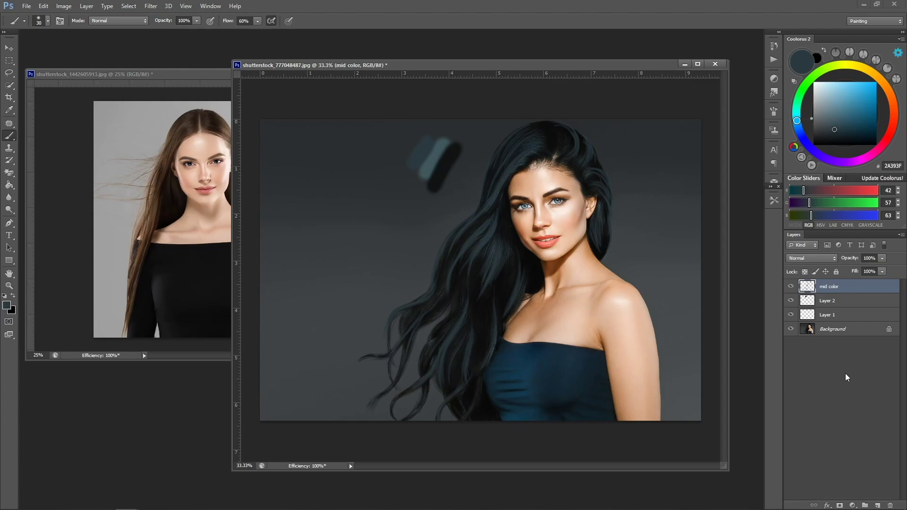
{"action": "left_click", "coordinate": [845, 327]}
{"action": "key", "text": "ctrl+j"}
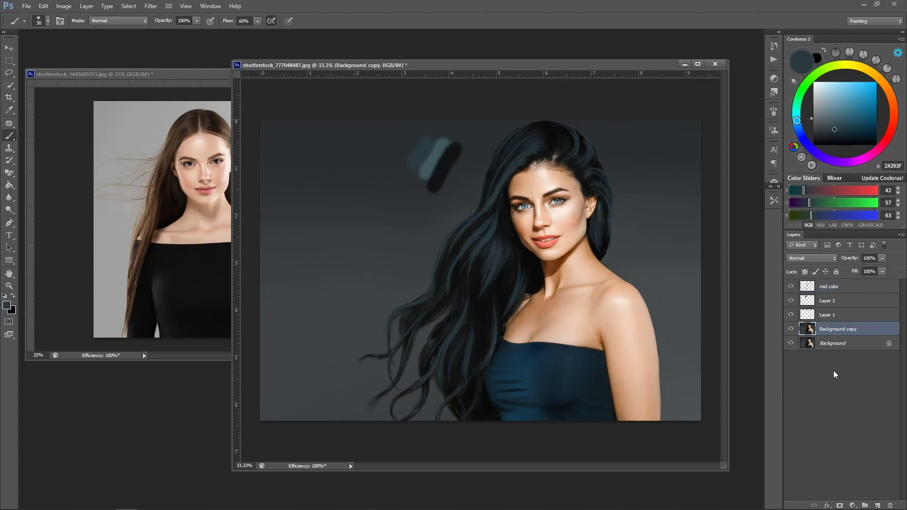
Smooth the hair texture on the Background copy layer using the Smudge tool at 44% strength with a brush around 200 px.
{"action": "left_click", "coordinate": [9, 197]}
{"action": "left_click", "coordinate": [66, 215]}
{"action": "key", "text": "bracketright"}
{"action": "key", "text": "bracketright"}
{"action": "key", "text": "bracketright"}
{"action": "key", "text": "bracketright"}
{"action": "key", "text": "bracketright"}
{"action": "key", "text": "bracketright"}
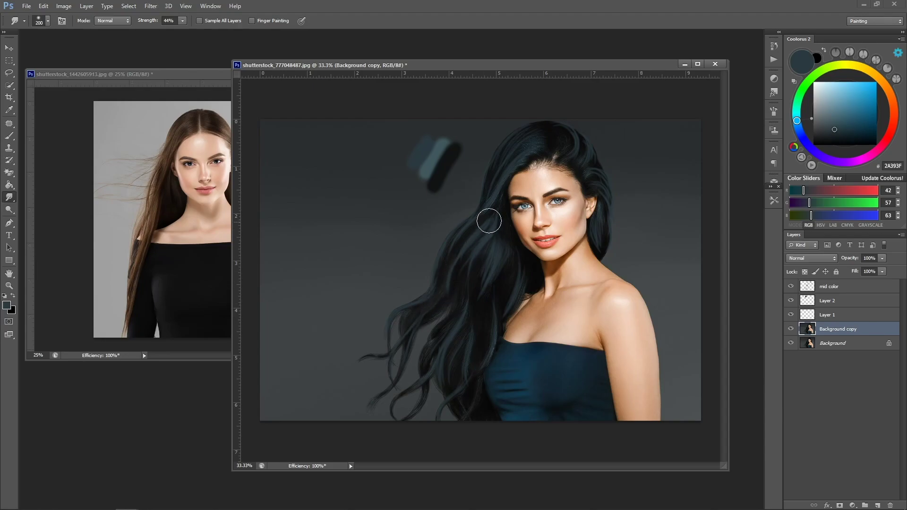
{"action": "key", "text": "bracketleft"}
{"action": "key", "text": "bracketright"}
{"action": "key", "text": "bracketleft"}
{"action": "key", "text": "bracketright"}
{"action": "key", "text": "bracketright"}
Compare the hair up close with the Background copy layer hidden and shown.
{"action": "key", "text": "z"}
{"action": "left_click", "coordinate": [504, 233]}
{"action": "left_click", "coordinate": [508, 229]}
{"action": "key", "text": "b"}
{"action": "left_click", "coordinate": [789, 329]}
{"action": "left_click", "coordinate": [789, 329]}
{"action": "left_click", "coordinate": [790, 329]}
{"action": "left_click", "coordinate": [791, 329]}
{"action": "left_click", "coordinate": [793, 329]}
{"action": "left_click", "coordinate": [791, 330]}
{"action": "key", "text": "h"}
{"action": "left_click_drag", "start_coordinate": [543, 180], "coordinate": [523, 248]}
{"action": "key", "text": "ctrl+r"}
Add a new layer above "mid color" and name it "highlights".
{"action": "left_click", "coordinate": [828, 286]}
{"action": "key", "text": "ctrl+shift+alt+n"}
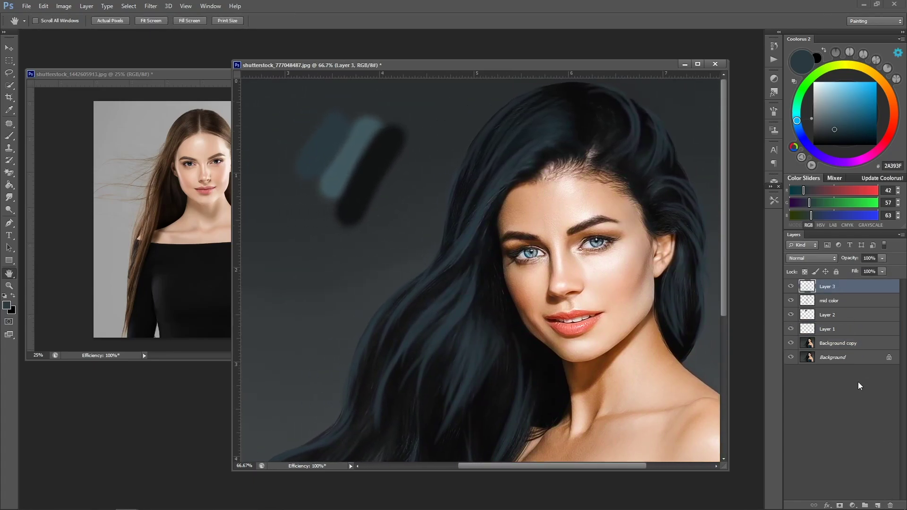
{"action": "double_click", "coordinate": [828, 286]}
{"action": "type", "text": "highlights"}
{"action": "key", "text": "Return"}
{"action": "key", "text": "b"}
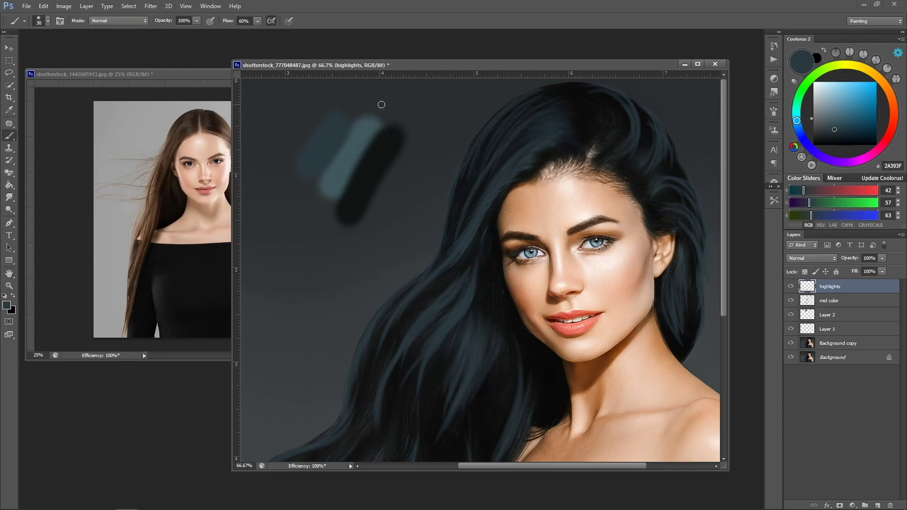
{"action": "left_click", "coordinate": [894, 114]}
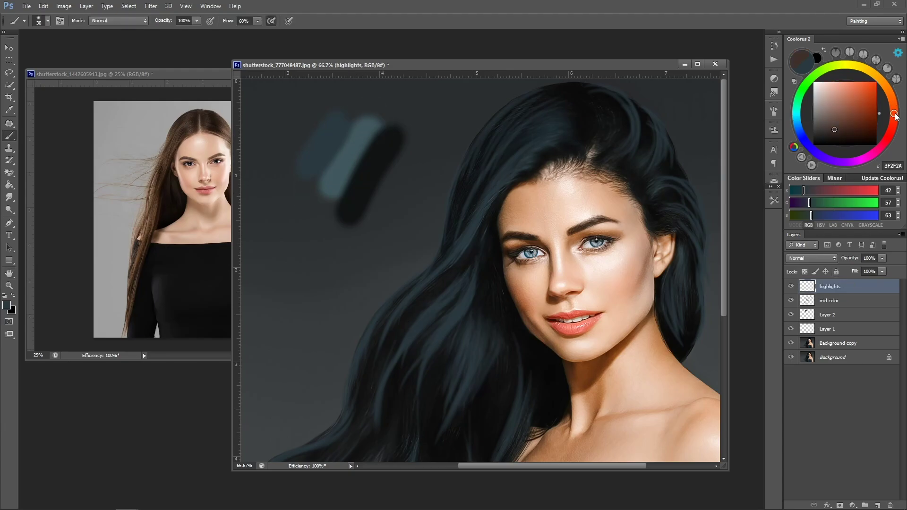
{"action": "left_click", "coordinate": [876, 81]}
{"action": "mouse_move", "coordinate": [364, 106]}
{"action": "left_mouse_down"}
{"action": "mouse_move", "coordinate": [308, 206]}
{"action": "mouse_move", "coordinate": [388, 138]}
{"action": "mouse_move", "coordinate": [335, 134]}
{"action": "mouse_move", "coordinate": [334, 218]}
{"action": "left_mouse_up"}
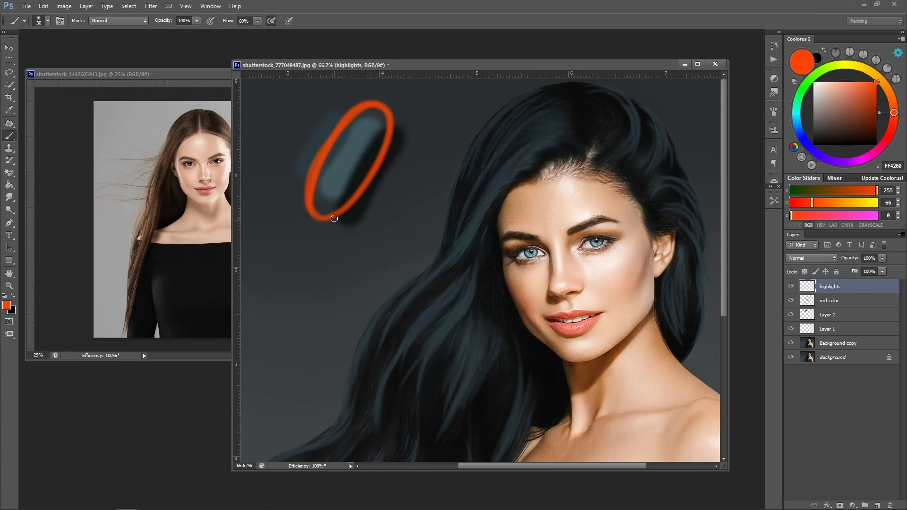
{"action": "key", "text": "ctrl+z"}
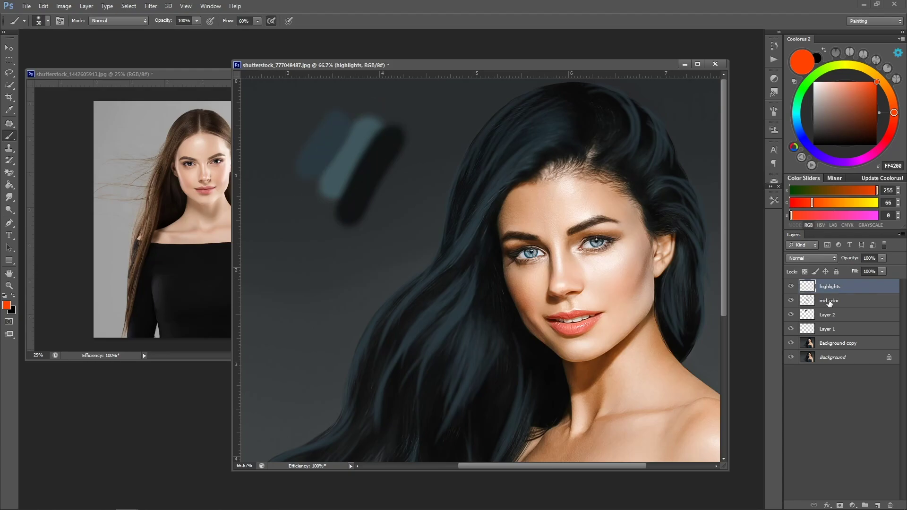
Sample the lighter teal swatch and paint highlight strands sweeping down from the forehead hairline with a 30 px brush.
{"action": "left_click", "coordinate": [354, 151], "text": "alt"}
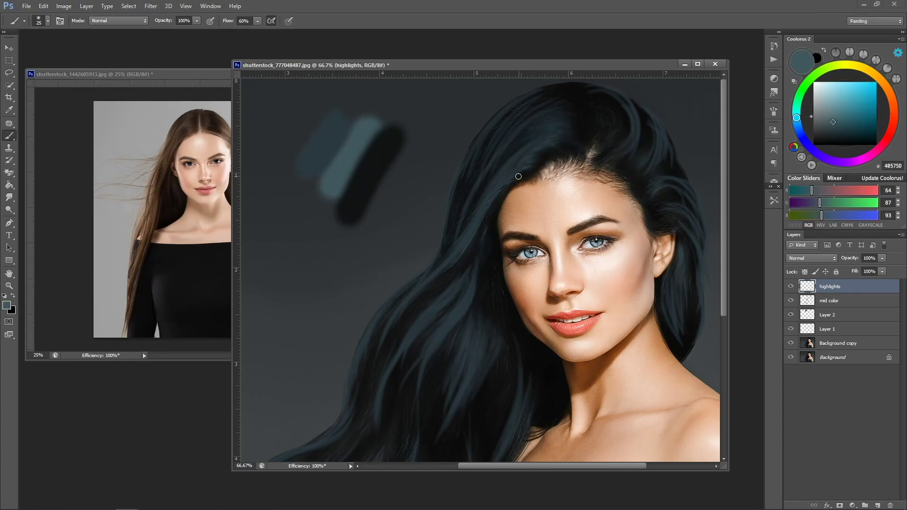
{"action": "key", "text": "bracketright"}
{"action": "key", "text": "bracketright"}
{"action": "key", "text": "bracketright"}
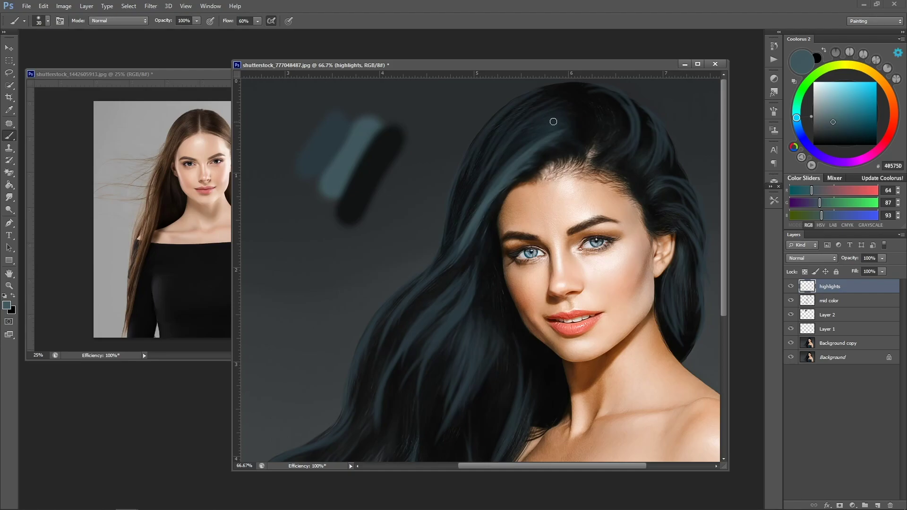
Paint thinner highlight strands along the hair's outer edge from the crown down past the cheek, reducing the brush to 10 px.
{"action": "key", "text": "bracketleft"}
{"action": "key", "text": "bracketleft"}
{"action": "key", "text": "bracketleft"}
{"action": "left_click_drag", "start_coordinate": [484, 128], "coordinate": [447, 206]}
{"action": "key", "text": "bracketright"}
{"action": "left_click_drag", "start_coordinate": [513, 105], "coordinate": [441, 243]}
{"action": "left_click_drag", "start_coordinate": [494, 117], "coordinate": [440, 253]}
{"action": "left_click_drag", "start_coordinate": [478, 137], "coordinate": [433, 269]}
{"action": "key", "text": "ctrl+z"}
{"action": "left_click_drag", "start_coordinate": [467, 157], "coordinate": [429, 274]}
{"action": "left_click_drag", "start_coordinate": [456, 223], "coordinate": [396, 319]}
{"action": "key", "text": "bracketleft"}
{"action": "key", "text": "bracketleft"}
{"action": "left_click_drag", "start_coordinate": [448, 207], "coordinate": [410, 280]}
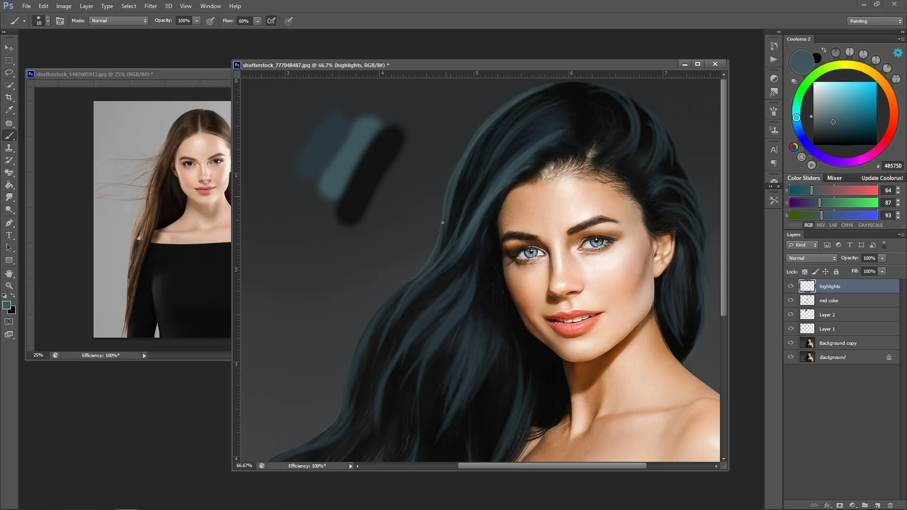
Paint fine flyaway highlight strands curling off the hair's outer edge beside the shoulder-length waves, enlarging the brush to 25 px.
{"action": "mouse_move", "coordinate": [446, 187]}
{"action": "left_mouse_down"}
{"action": "mouse_move", "coordinate": [429, 250]}
{"action": "mouse_move", "coordinate": [486, 299]}
{"action": "mouse_move", "coordinate": [542, 223]}
{"action": "left_mouse_up"}
{"action": "key", "text": "bracketright"}
{"action": "key", "text": "bracketright"}
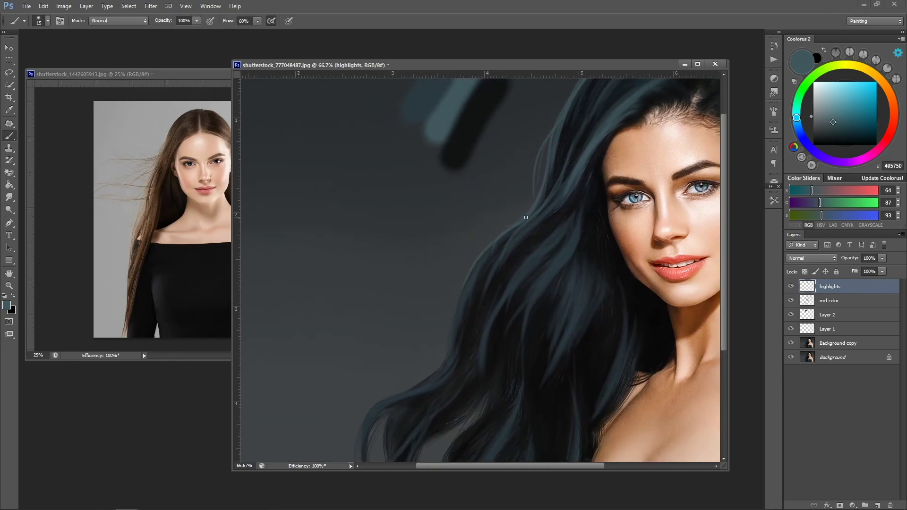
{"action": "key", "text": "bracketleft"}
{"action": "left_click_drag", "start_coordinate": [496, 263], "coordinate": [418, 287]}
{"action": "left_click_drag", "start_coordinate": [538, 188], "coordinate": [494, 235]}
{"action": "mouse_move", "coordinate": [464, 296]}
{"action": "left_mouse_down"}
{"action": "mouse_move", "coordinate": [404, 340]}
{"action": "mouse_move", "coordinate": [446, 375]}
{"action": "left_mouse_up"}
{"action": "key", "text": "bracketright"}
{"action": "key", "text": "bracketright"}
{"action": "key", "text": "bracketright"}
{"action": "left_click_drag", "start_coordinate": [459, 338], "coordinate": [395, 384]}
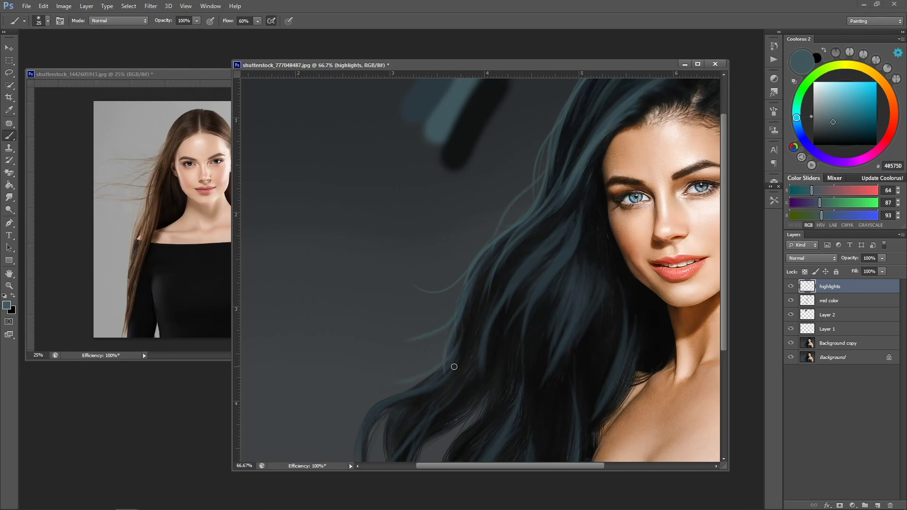
Paint highlight strands around the outer lower curl and through the crown and mid-lengths, using brushes between 20 and 40 px.
{"action": "left_click_drag", "start_coordinate": [455, 366], "coordinate": [492, 291]}
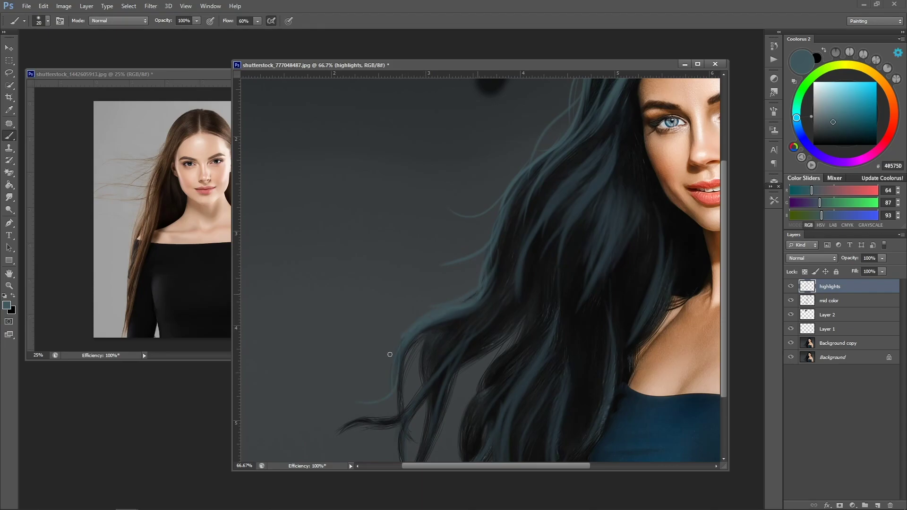
{"action": "key", "text": "bracketleft"}
{"action": "key", "text": "bracketleft"}
{"action": "key", "text": "bracketright"}
{"action": "key", "text": "bracketright"}
{"action": "key", "text": "bracketright"}
{"action": "key", "text": "bracketright"}
{"action": "mouse_move", "coordinate": [620, 203]}
{"action": "left_mouse_down"}
{"action": "mouse_move", "coordinate": [596, 265]}
{"action": "mouse_move", "coordinate": [609, 247]}
{"action": "mouse_move", "coordinate": [443, 338]}
{"action": "left_mouse_up"}
{"action": "key", "text": "bracketleft"}
{"action": "key", "text": "bracketleft"}
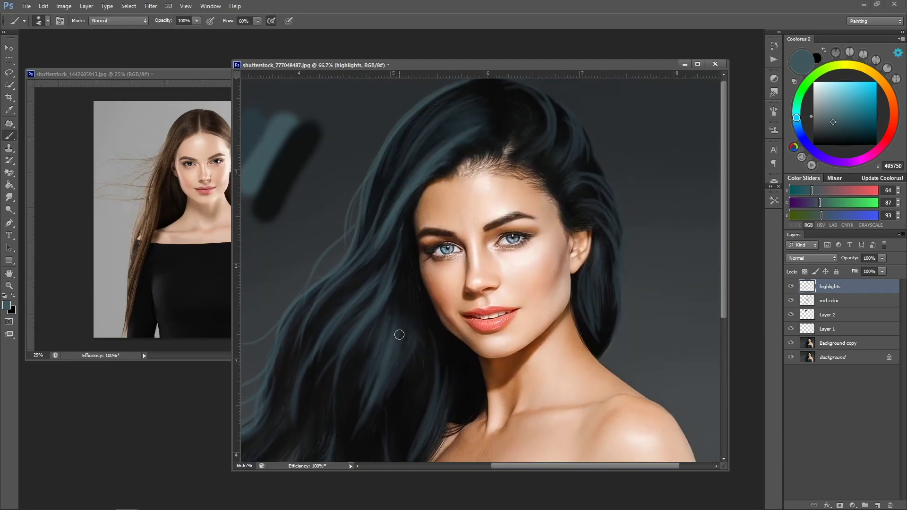
Paint broad highlight strands through the hair beside the cheek and neck, varying the brush size.
{"action": "key", "text": "bracketright"}
{"action": "mouse_move", "coordinate": [436, 397]}
{"action": "left_mouse_down"}
{"action": "mouse_move", "coordinate": [457, 246]}
{"action": "mouse_move", "coordinate": [478, 245]}
{"action": "left_mouse_up"}
{"action": "key", "text": "bracketright"}
{"action": "mouse_move", "coordinate": [441, 334]}
{"action": "left_mouse_down"}
{"action": "mouse_move", "coordinate": [506, 271]}
{"action": "mouse_move", "coordinate": [441, 377]}
{"action": "left_mouse_up"}
{"action": "key", "text": "bracketright"}
{"action": "key", "text": "bracketleft"}
{"action": "key", "text": "bracketleft"}
{"action": "key", "text": "bracketleft"}
{"action": "key", "text": "bracketleft"}
{"action": "left_click_drag", "start_coordinate": [469, 274], "coordinate": [441, 371]}
Paint highlight strands along the lower wavy locks and their curled ends with a 20 px brush.
{"action": "key", "text": "bracketleft"}
{"action": "key", "text": "bracketleft"}
{"action": "mouse_move", "coordinate": [425, 254]}
{"action": "left_mouse_down"}
{"action": "mouse_move", "coordinate": [381, 342]}
{"action": "mouse_move", "coordinate": [384, 388]}
{"action": "left_mouse_up"}
{"action": "left_click_drag", "start_coordinate": [378, 314], "coordinate": [336, 402]}
{"action": "left_click_drag", "start_coordinate": [416, 244], "coordinate": [365, 340]}
{"action": "left_click_drag", "start_coordinate": [432, 347], "coordinate": [531, 333]}
{"action": "left_click_drag", "start_coordinate": [451, 239], "coordinate": [411, 334]}
{"action": "left_click_drag", "start_coordinate": [475, 226], "coordinate": [419, 309]}
{"action": "left_click_drag", "start_coordinate": [432, 278], "coordinate": [342, 340]}
{"action": "left_click_drag", "start_coordinate": [440, 247], "coordinate": [324, 340]}
{"action": "left_click_drag", "start_coordinate": [509, 149], "coordinate": [496, 208]}
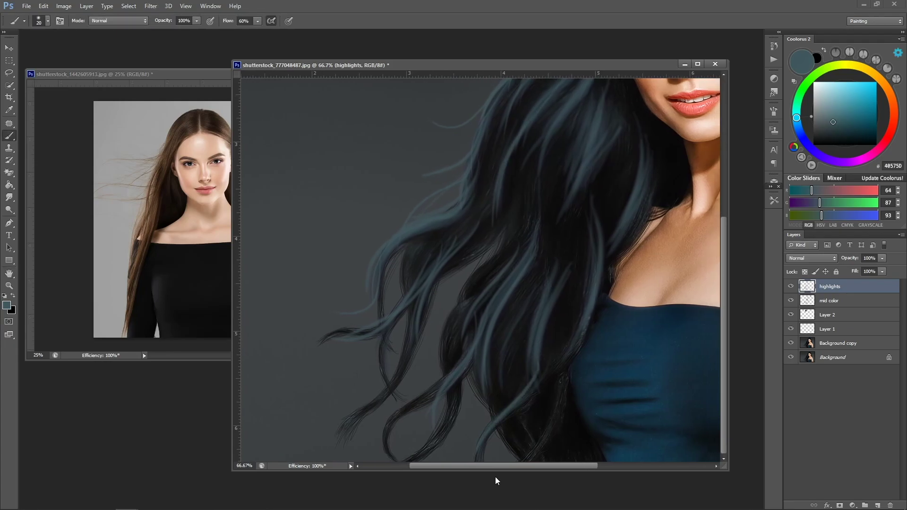
Paint highlight strands along the lowest wavy locks and their curled ends beside the dress, enlarging the brush partway.
{"action": "left_click_drag", "start_coordinate": [558, 366], "coordinate": [481, 441]}
{"action": "mouse_move", "coordinate": [457, 364]}
{"action": "left_mouse_down"}
{"action": "mouse_move", "coordinate": [402, 460]}
{"action": "mouse_move", "coordinate": [442, 428]}
{"action": "mouse_move", "coordinate": [405, 461]}
{"action": "left_mouse_up"}
{"action": "key", "text": "bracketright"}
{"action": "mouse_move", "coordinate": [475, 294]}
{"action": "left_mouse_down"}
{"action": "mouse_move", "coordinate": [454, 379]}
{"action": "mouse_move", "coordinate": [386, 437]}
{"action": "left_mouse_up"}
{"action": "left_click_drag", "start_coordinate": [431, 396], "coordinate": [386, 451]}
{"action": "left_click_drag", "start_coordinate": [402, 373], "coordinate": [360, 415]}
{"action": "left_click_drag", "start_coordinate": [410, 349], "coordinate": [350, 429]}
{"action": "left_click_drag", "start_coordinate": [395, 386], "coordinate": [353, 436]}
Paint wider highlight strands through the outer mid-length waves with a slightly larger brush.
{"action": "left_click_drag", "start_coordinate": [451, 254], "coordinate": [409, 348]}
{"action": "key", "text": "bracketright"}
{"action": "left_click_drag", "start_coordinate": [494, 227], "coordinate": [432, 279]}
{"action": "left_click_drag", "start_coordinate": [509, 194], "coordinate": [452, 265]}
Flip the canvas horizontally and paint a 25 px highlight strand in the hair above the ear.
{"action": "key", "text": "z"}
{"action": "left_click", "coordinate": [535, 186], "text": "alt"}
{"action": "left_click", "coordinate": [535, 186], "text": "alt"}
{"action": "left_click", "coordinate": [535, 186], "text": "alt"}
{"action": "left_click", "coordinate": [537, 185], "text": "alt"}
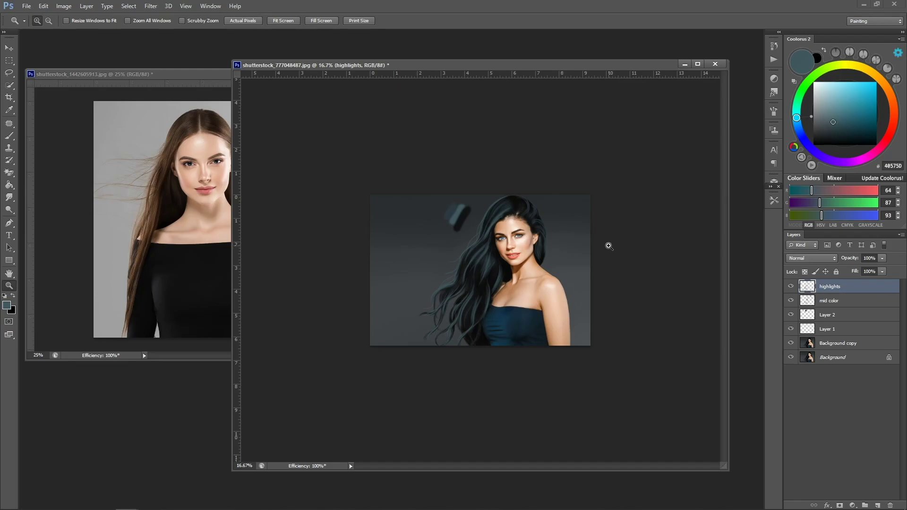
{"action": "left_click", "coordinate": [609, 246]}
{"action": "key", "text": "ctrl+shift+h"}
{"action": "left_click", "coordinate": [384, 157]}
{"action": "left_click", "coordinate": [382, 152]}
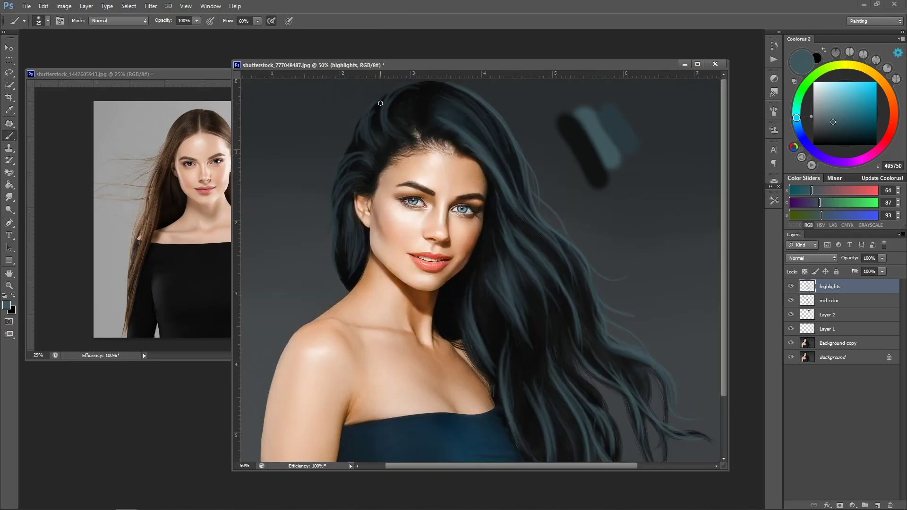
{"action": "key", "text": "b"}
{"action": "left_click_drag", "start_coordinate": [359, 119], "coordinate": [356, 148]}
Paint fine highlight strands and flyaways around the short side of the hair beside the ear with a smaller brush.
{"action": "key", "text": "space"}
{"action": "left_click_drag", "start_coordinate": [427, 209], "coordinate": [421, 214]}
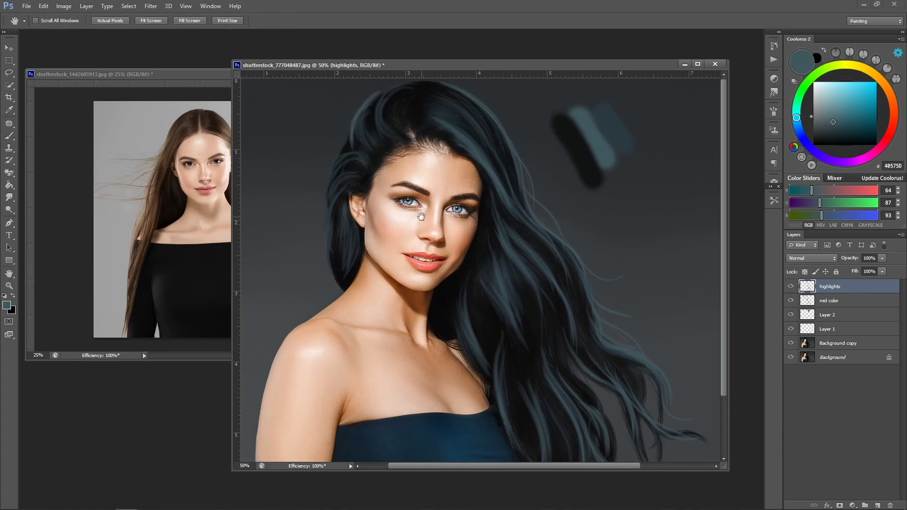
{"action": "key", "text": "bracketleft"}
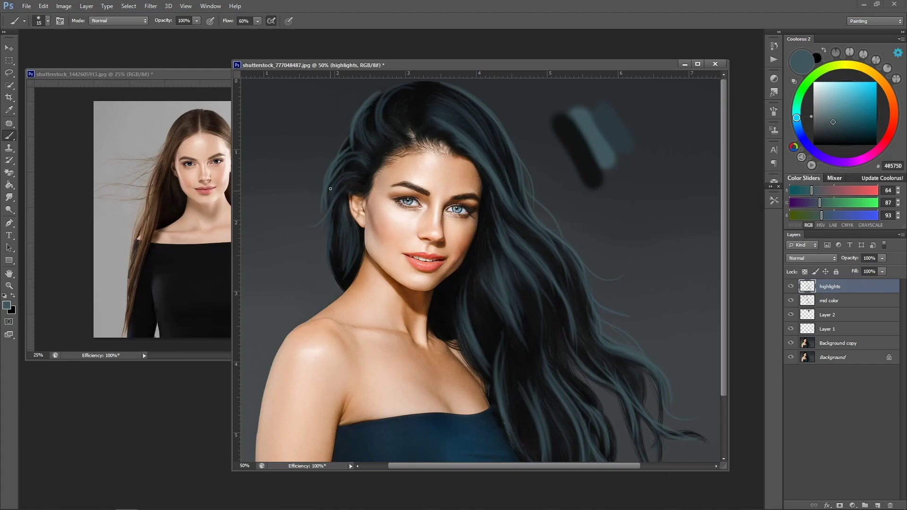
{"action": "key", "text": "bracketleft"}
{"action": "left_click_drag", "start_coordinate": [331, 231], "coordinate": [334, 263]}
{"action": "left_click_drag", "start_coordinate": [330, 205], "coordinate": [319, 258]}
{"action": "key", "text": "bracketright"}
{"action": "mouse_move", "coordinate": [337, 150]}
{"action": "left_mouse_down"}
{"action": "mouse_move", "coordinate": [322, 180]}
{"action": "mouse_move", "coordinate": [287, 167]}
{"action": "mouse_move", "coordinate": [312, 233]}
{"action": "left_mouse_up"}
Paint highlight strands over the crown and down both sides of the parting with a 20 px brush.
{"action": "mouse_move", "coordinate": [397, 86]}
{"action": "left_mouse_down"}
{"action": "mouse_move", "coordinate": [369, 128]}
{"action": "mouse_move", "coordinate": [374, 141]}
{"action": "left_mouse_up"}
{"action": "left_click_drag", "start_coordinate": [376, 93], "coordinate": [358, 140]}
{"action": "mouse_move", "coordinate": [391, 92]}
{"action": "left_mouse_down"}
{"action": "mouse_move", "coordinate": [386, 129]}
{"action": "mouse_move", "coordinate": [360, 125]}
{"action": "mouse_move", "coordinate": [365, 108]}
{"action": "mouse_move", "coordinate": [382, 98]}
{"action": "mouse_move", "coordinate": [375, 140]}
{"action": "left_mouse_up"}
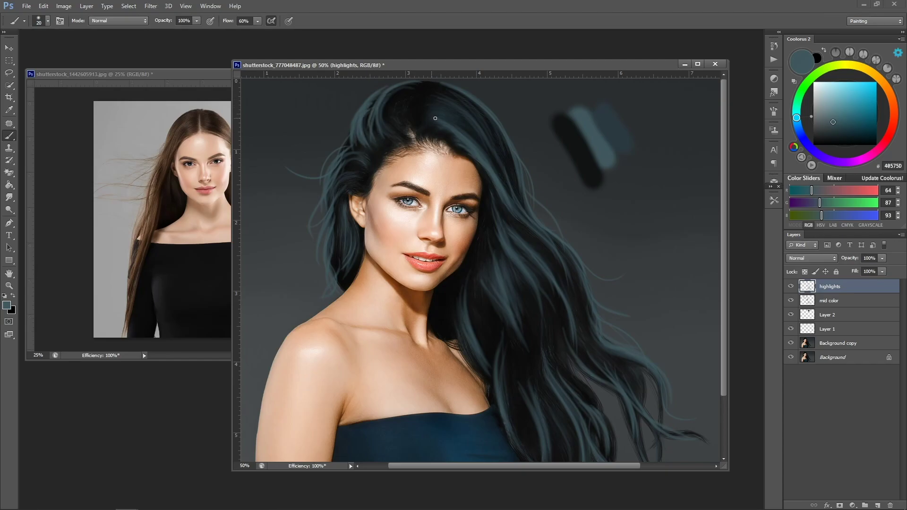
{"action": "mouse_move", "coordinate": [441, 121]}
{"action": "left_mouse_down"}
{"action": "mouse_move", "coordinate": [471, 151]}
{"action": "mouse_move", "coordinate": [473, 140]}
{"action": "left_mouse_up"}
{"action": "left_click_drag", "start_coordinate": [464, 96], "coordinate": [546, 180]}
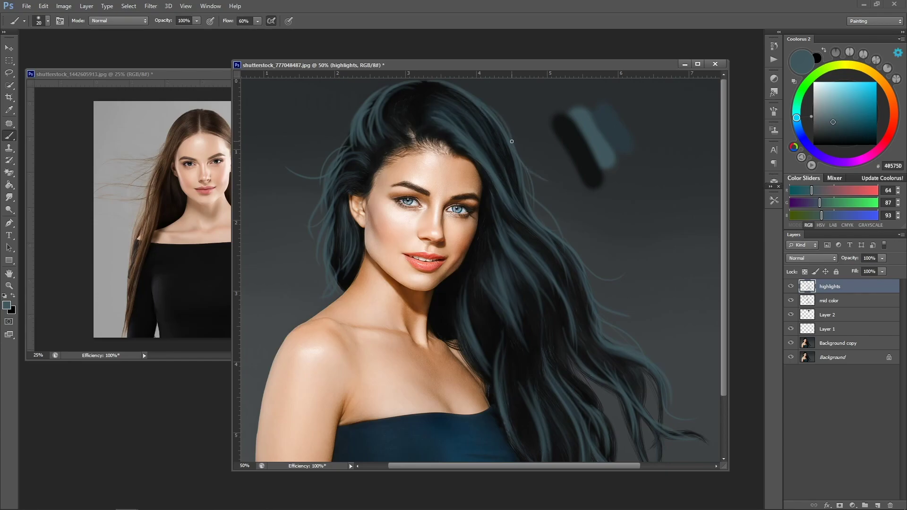
Flip the canvas horizontally back to its original orientation.
{"action": "key", "text": "z"}
{"action": "left_click", "coordinate": [435, 128], "text": "alt"}
{"action": "left_click", "coordinate": [435, 127], "text": "alt"}
{"action": "key", "text": "ctrl+shift+h"}
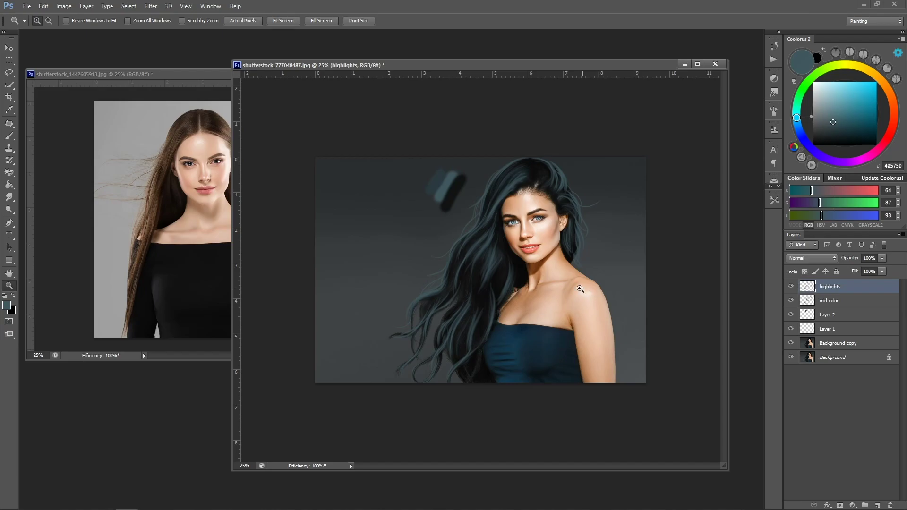
Try a few test strokes on the empty background below the color swatches, and erase them.
{"action": "key", "text": "b"}
{"action": "left_click_drag", "start_coordinate": [424, 205], "coordinate": [419, 244]}
{"action": "left_click_drag", "start_coordinate": [405, 234], "coordinate": [426, 248]}
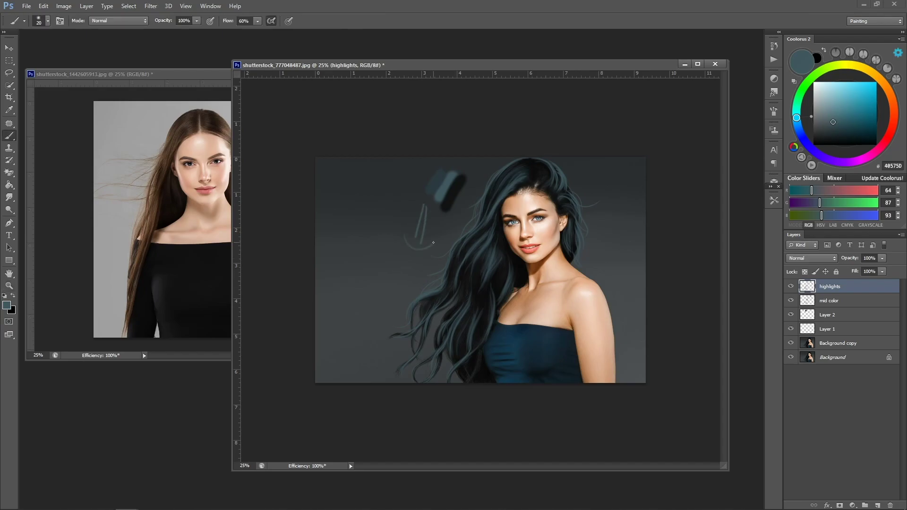
{"action": "key", "text": "e"}
{"action": "mouse_move", "coordinate": [439, 236]}
{"action": "left_mouse_down"}
{"action": "mouse_move", "coordinate": [420, 233]}
{"action": "mouse_move", "coordinate": [421, 213]}
{"action": "left_mouse_up"}
{"action": "key", "text": "bracketleft"}
{"action": "key", "text": "bracketleft"}
{"action": "key", "text": "bracketleft"}
{"action": "key", "text": "bracketleft"}
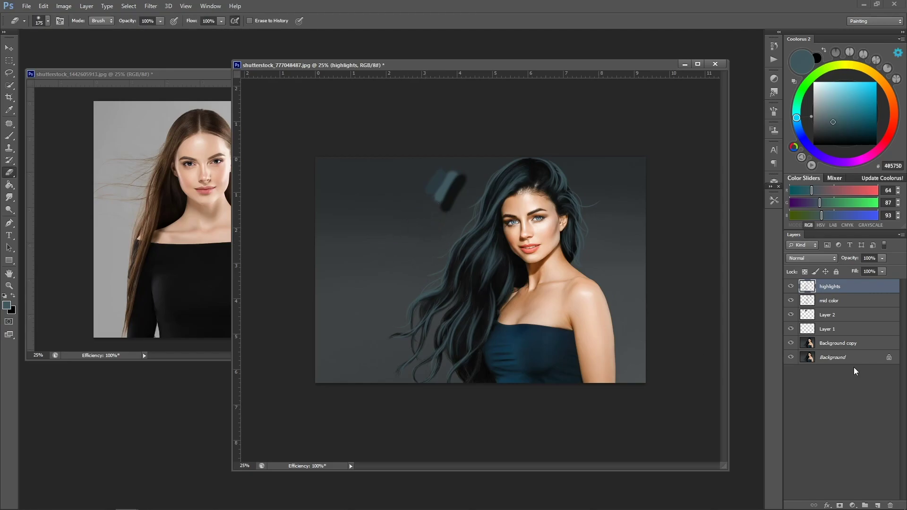
Add a new layer above the highlights layer and name it "more highlights".
{"action": "left_click", "coordinate": [877, 505]}
{"action": "double_click", "coordinate": [827, 286]}
{"action": "type", "text": "more highl"}
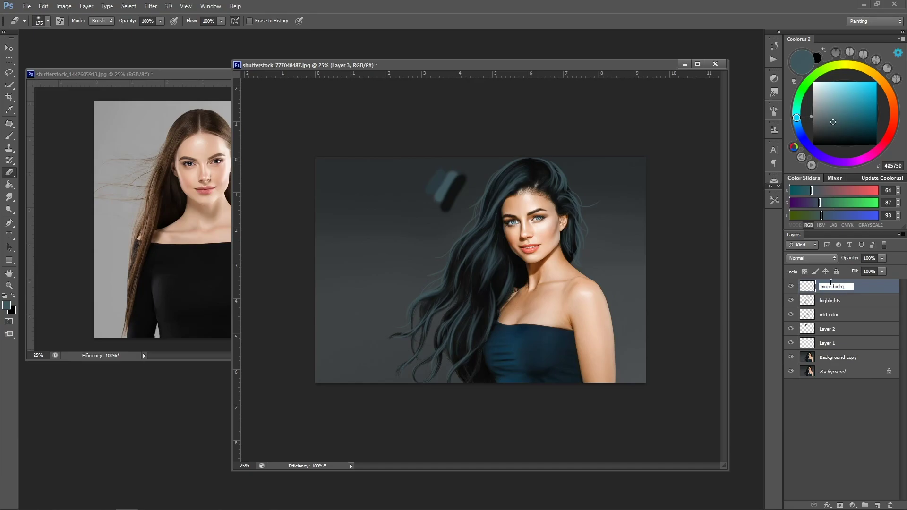
{"action": "type", "text": "ights"}
{"action": "key", "text": "Return"}
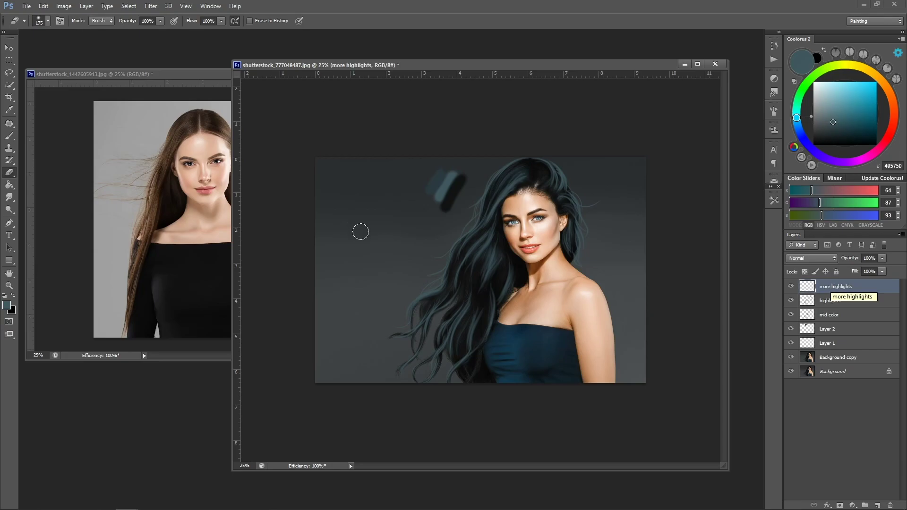
Sample a blue-teal tone from the hair and lighten it to 7DB3BF for the brush color.
{"action": "key", "text": "h"}
{"action": "key", "text": "ctrl+plus"}
{"action": "key", "text": "b"}
{"action": "left_click", "coordinate": [591, 138], "text": "alt"}
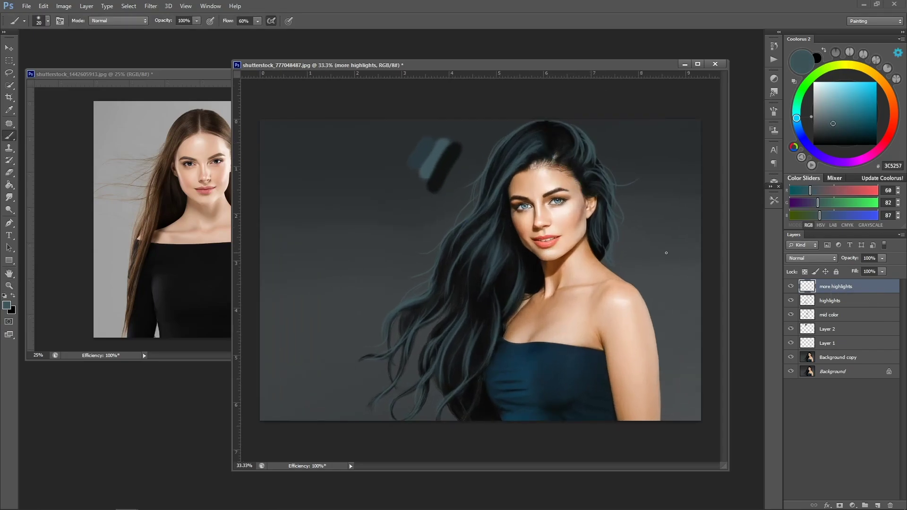
{"action": "left_click_drag", "start_coordinate": [832, 115], "coordinate": [835, 99]}
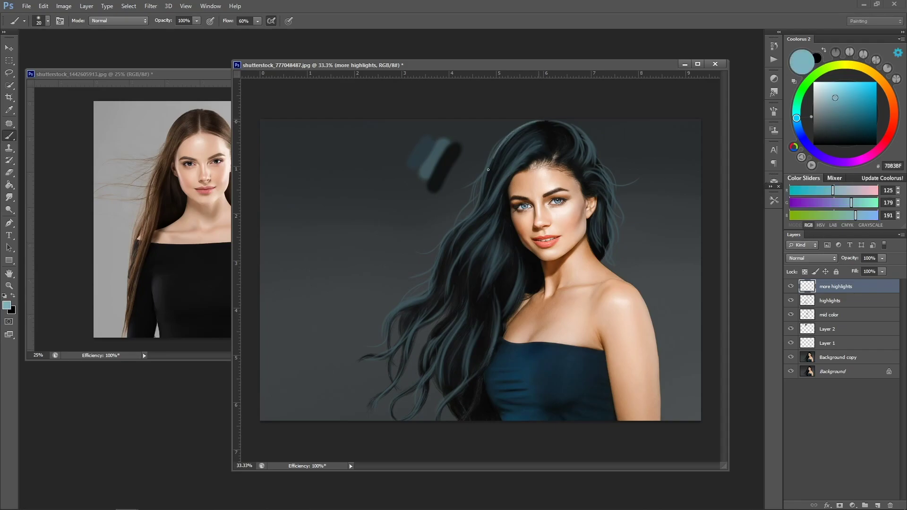
Paint fine light-teal strands and flyaways along the long side's outer edge from the crown to the cheek with a small brush.
{"action": "key", "text": "bracketright"}
{"action": "key", "text": "bracketright"}
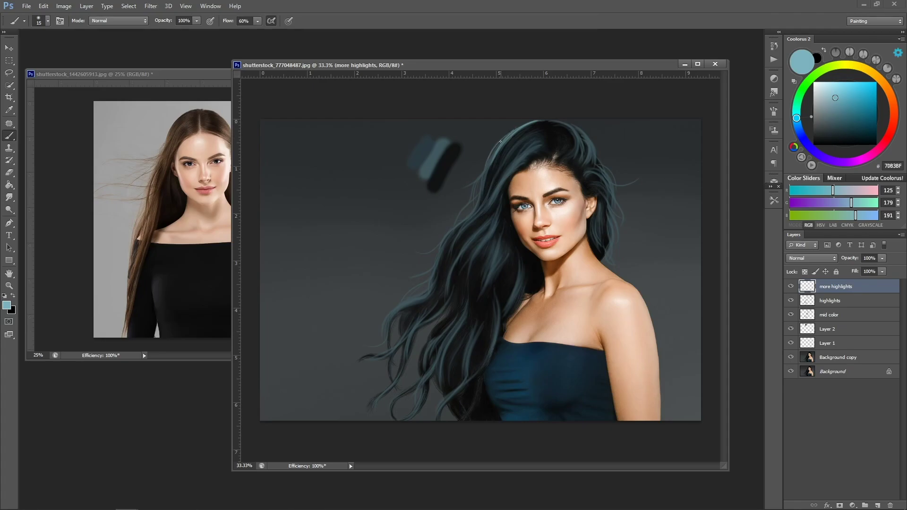
{"action": "mouse_move", "coordinate": [490, 152]}
{"action": "left_mouse_down"}
{"action": "mouse_move", "coordinate": [452, 201]}
{"action": "mouse_move", "coordinate": [464, 214]}
{"action": "left_mouse_up"}
{"action": "mouse_move", "coordinate": [480, 178]}
{"action": "left_mouse_down"}
{"action": "mouse_move", "coordinate": [449, 239]}
{"action": "mouse_move", "coordinate": [437, 246]}
{"action": "mouse_move", "coordinate": [408, 232]}
{"action": "left_mouse_up"}
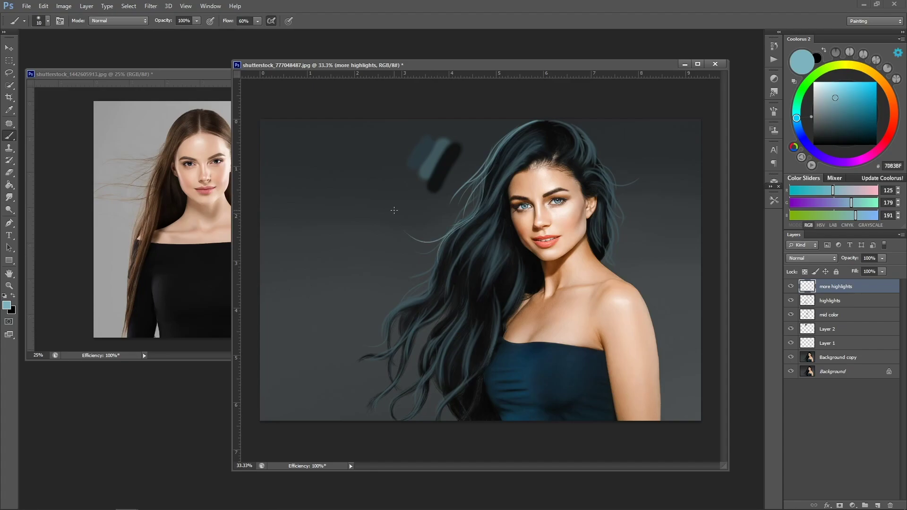
{"action": "left_click_drag", "start_coordinate": [477, 211], "coordinate": [442, 235]}
{"action": "left_click_drag", "start_coordinate": [521, 160], "coordinate": [481, 202]}
{"action": "left_click_drag", "start_coordinate": [542, 123], "coordinate": [506, 158]}
Paint light-teal strands through the outer mid-length waves and their flyaway ends with a 30 px brush.
{"action": "key", "text": "bracketright"}
{"action": "left_click_drag", "start_coordinate": [465, 218], "coordinate": [437, 253]}
{"action": "mouse_move", "coordinate": [489, 231]}
{"action": "left_mouse_down"}
{"action": "mouse_move", "coordinate": [459, 272]}
{"action": "mouse_move", "coordinate": [425, 286]}
{"action": "left_mouse_up"}
{"action": "mouse_move", "coordinate": [435, 262]}
{"action": "left_mouse_down"}
{"action": "mouse_move", "coordinate": [396, 277]}
{"action": "mouse_move", "coordinate": [386, 319]}
{"action": "left_mouse_up"}
{"action": "left_click_drag", "start_coordinate": [430, 289], "coordinate": [373, 327]}
{"action": "mouse_move", "coordinate": [406, 300]}
{"action": "left_mouse_down"}
{"action": "mouse_move", "coordinate": [355, 322]}
{"action": "mouse_move", "coordinate": [361, 359]}
{"action": "mouse_move", "coordinate": [347, 353]}
{"action": "left_mouse_up"}
{"action": "left_click_drag", "start_coordinate": [480, 185], "coordinate": [450, 230]}
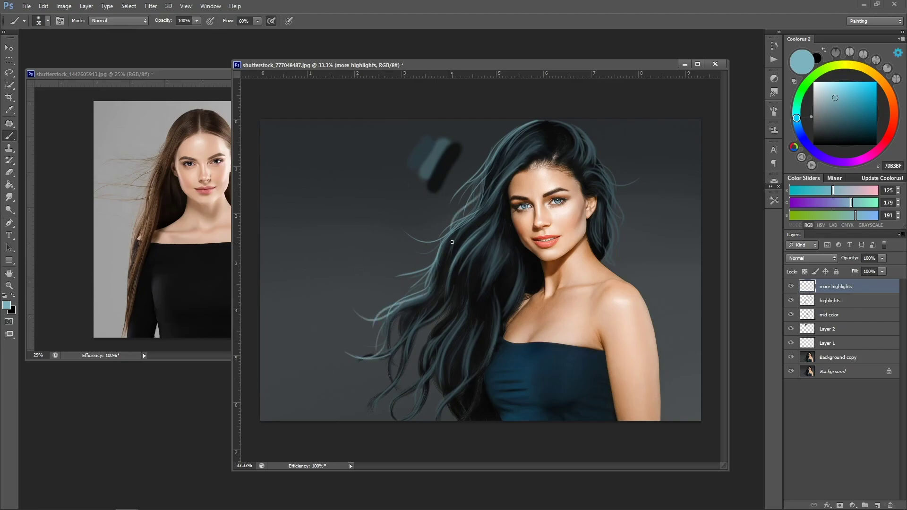
Flip the canvas horizontally and paint light-teal strands on the short side of the hair above and beside the ear.
{"action": "key", "text": "ctrl+shift+h"}
{"action": "key", "text": "space"}
{"action": "key", "text": "bracketleft"}
{"action": "key", "text": "bracketright"}
{"action": "left_click_drag", "start_coordinate": [376, 134], "coordinate": [344, 190]}
{"action": "left_click_drag", "start_coordinate": [363, 158], "coordinate": [335, 212]}
{"action": "mouse_move", "coordinate": [361, 173]}
{"action": "left_mouse_down"}
{"action": "mouse_move", "coordinate": [343, 208]}
{"action": "mouse_move", "coordinate": [350, 238]}
{"action": "left_mouse_up"}
{"action": "key", "text": "bracketright"}
{"action": "left_click_drag", "start_coordinate": [353, 205], "coordinate": [335, 232]}
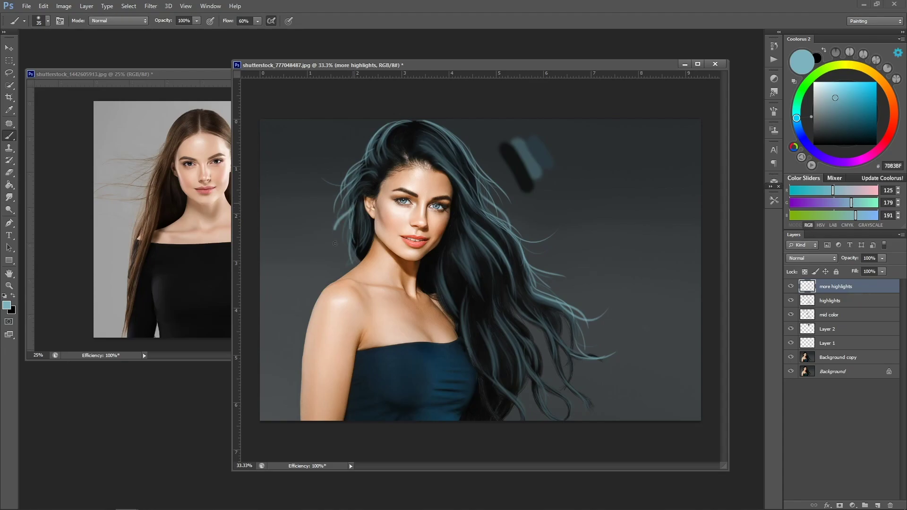
Paint more light-teal strands from the temple down the lock behind the ear to the shoulder, varying the brush size.
{"action": "key", "text": "bracketright"}
{"action": "mouse_move", "coordinate": [359, 197]}
{"action": "left_mouse_down"}
{"action": "mouse_move", "coordinate": [339, 248]}
{"action": "mouse_move", "coordinate": [335, 220]}
{"action": "left_mouse_up"}
{"action": "left_click_drag", "start_coordinate": [355, 182], "coordinate": [344, 256]}
{"action": "left_click_drag", "start_coordinate": [350, 216], "coordinate": [347, 253]}
{"action": "left_click_drag", "start_coordinate": [366, 228], "coordinate": [345, 269]}
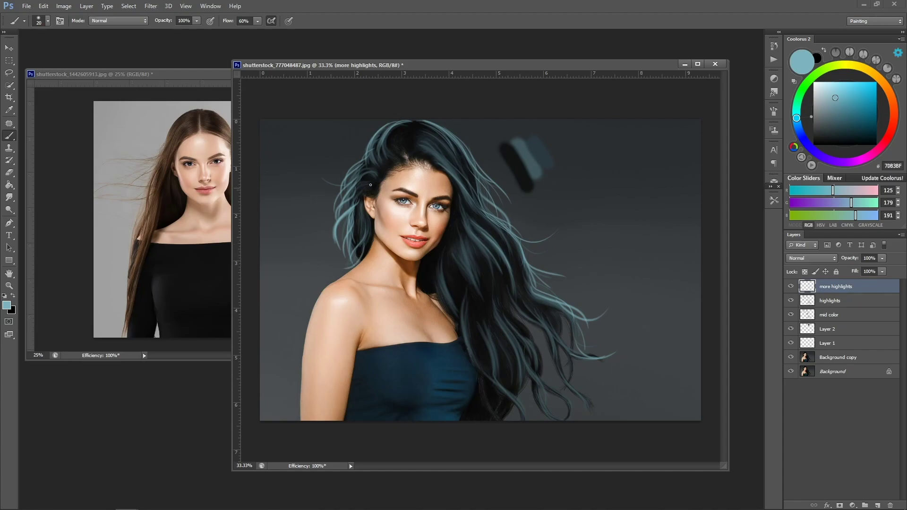
{"action": "left_click_drag", "start_coordinate": [377, 173], "coordinate": [355, 196]}
{"action": "mouse_move", "coordinate": [373, 176]}
{"action": "left_mouse_down"}
{"action": "mouse_move", "coordinate": [353, 200]}
{"action": "mouse_move", "coordinate": [339, 254]}
{"action": "left_mouse_up"}
{"action": "left_click_drag", "start_coordinate": [352, 213], "coordinate": [340, 252]}
{"action": "left_click_drag", "start_coordinate": [352, 212], "coordinate": [339, 242]}
Toggle the more highlights layer off and on in a zoomed-out view to compare the hair with and without it.
{"action": "key", "text": "z"}
{"action": "left_click", "coordinate": [404, 151], "text": "alt"}
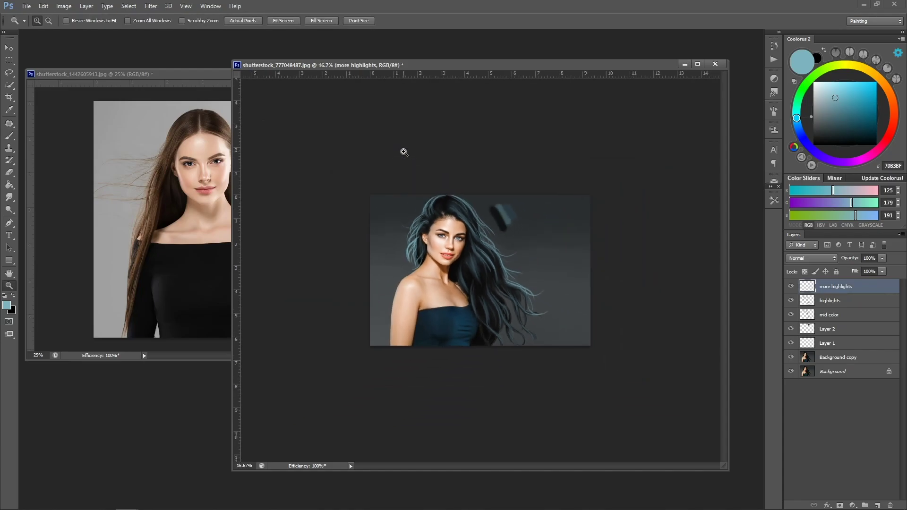
{"action": "left_click", "coordinate": [791, 286]}
{"action": "left_click", "coordinate": [791, 287]}
{"action": "left_click", "coordinate": [791, 286]}
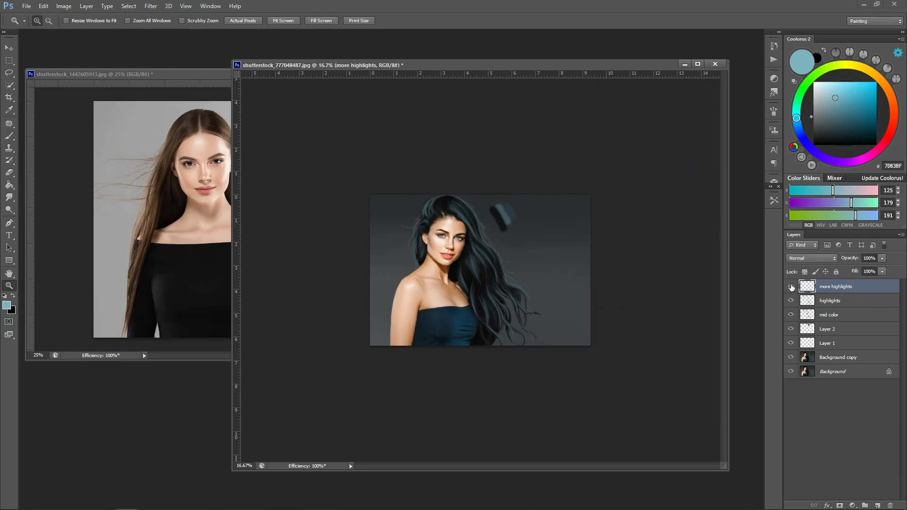
{"action": "left_click", "coordinate": [790, 286]}
{"action": "key", "text": "b"}
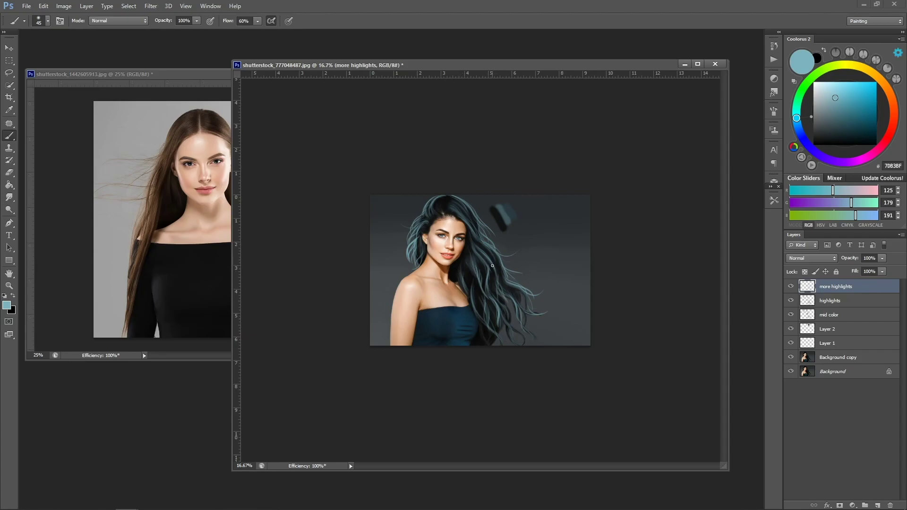
Flip the canvas back to its original orientation and check the whole portrait at different zoom levels.
{"action": "key", "text": "z"}
{"action": "left_click", "coordinate": [500, 202], "text": "alt"}
{"action": "key", "text": "ctrl+shift+h"}
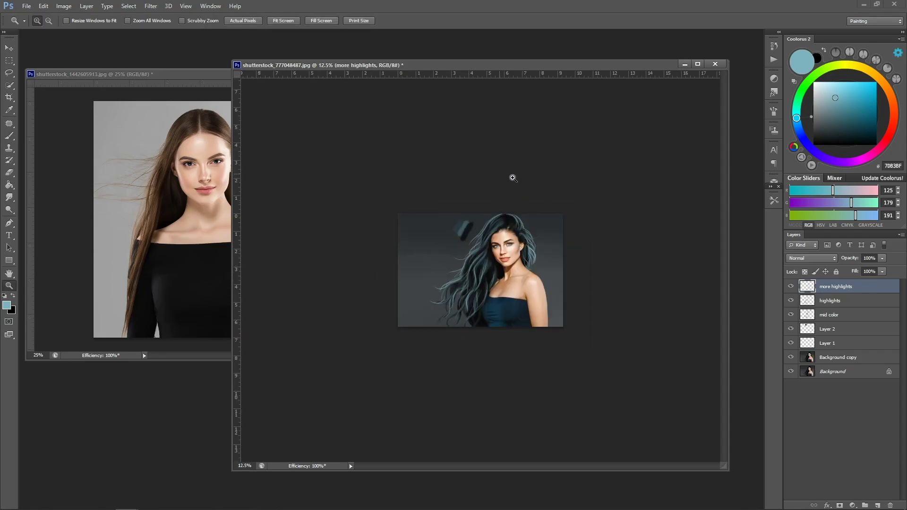
{"action": "left_click", "coordinate": [573, 190]}
{"action": "left_click", "coordinate": [571, 190]}
{"action": "left_click", "coordinate": [570, 189]}
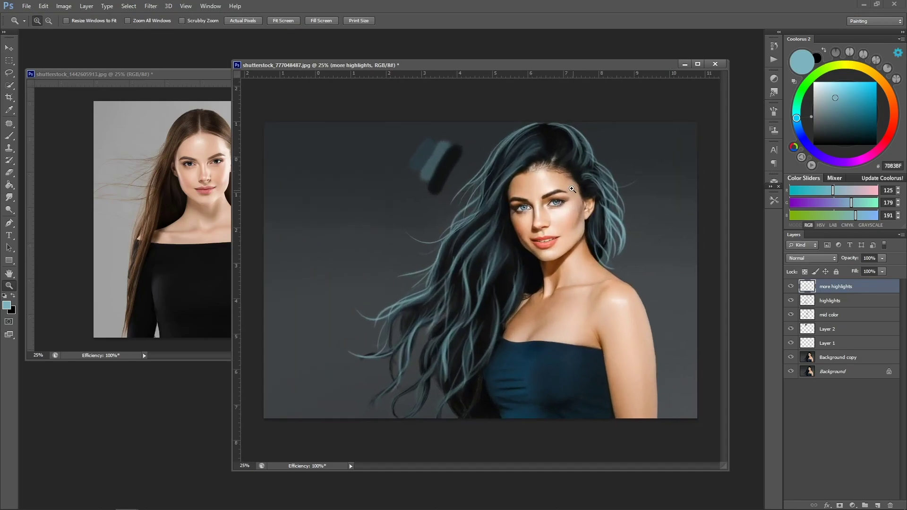
{"action": "left_click_drag", "start_coordinate": [316, 140], "coordinate": [356, 202]}
{"action": "left_click", "coordinate": [438, 221]}
{"action": "left_click", "coordinate": [459, 194], "text": "alt"}
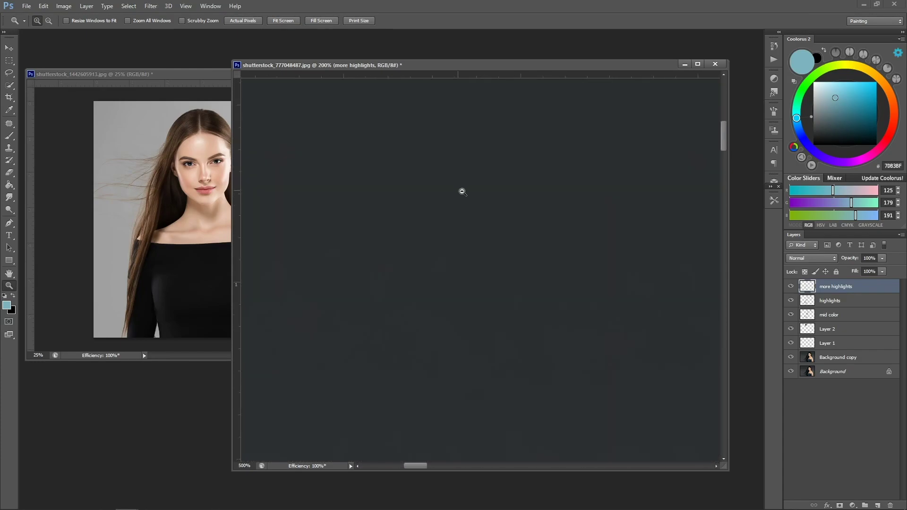
{"action": "key", "text": "ctrl+plus"}
Try a few 45 px test strokes on the empty background beside the hair.
{"action": "key", "text": "b"}
{"action": "left_click_drag", "start_coordinate": [396, 207], "coordinate": [386, 244]}
{"action": "mouse_move", "coordinate": [409, 201]}
{"action": "left_mouse_down"}
{"action": "mouse_move", "coordinate": [401, 226]}
{"action": "mouse_move", "coordinate": [408, 202]}
{"action": "mouse_move", "coordinate": [401, 261]}
{"action": "mouse_move", "coordinate": [370, 244]}
{"action": "left_mouse_up"}
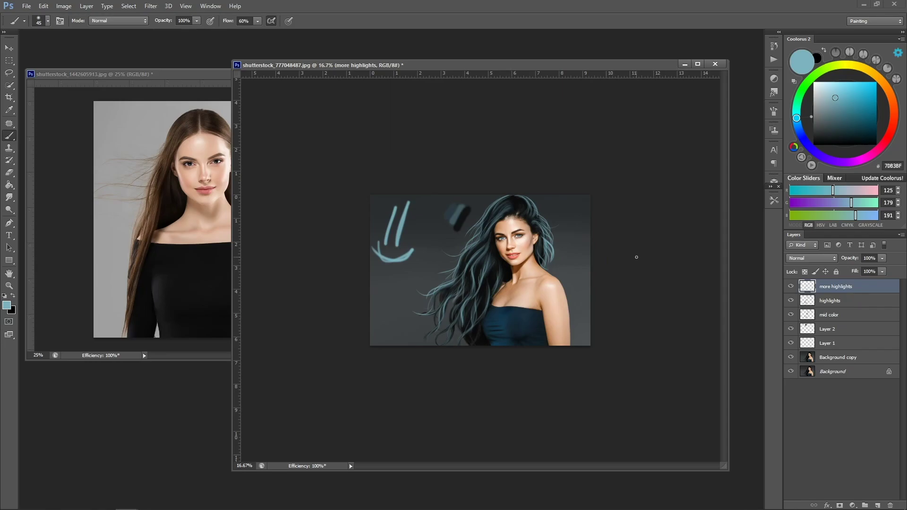
Hide Layer 1 and the Background, and reveal Layer 2, mid color, highlights and more highlights one by one to compare painting stages.
{"action": "left_click_drag", "start_coordinate": [790, 287], "coordinate": [792, 321]}
{"action": "left_click", "coordinate": [791, 331]}
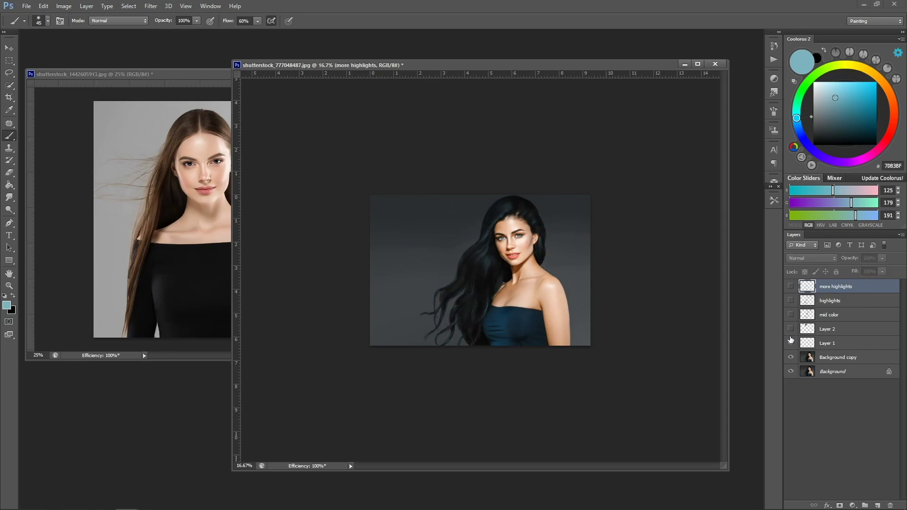
{"action": "left_click", "coordinate": [791, 358]}
{"action": "left_click", "coordinate": [790, 331]}
{"action": "left_click", "coordinate": [790, 315]}
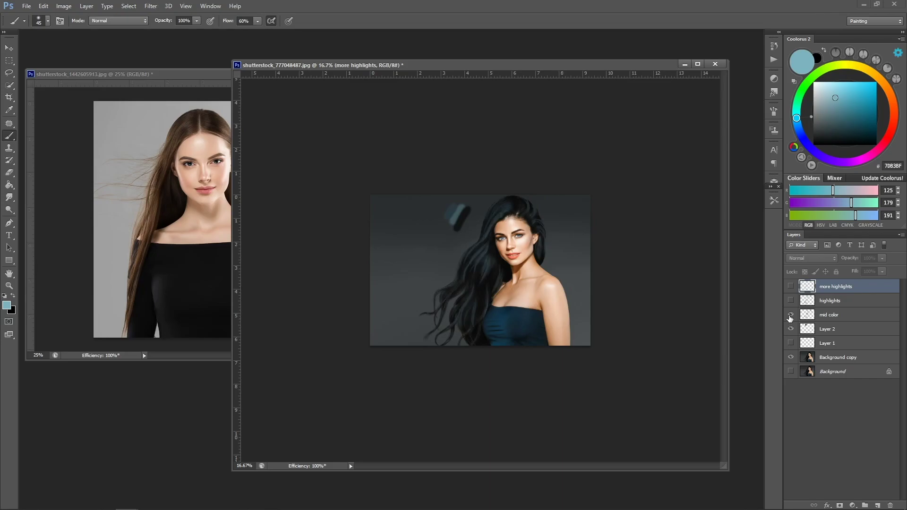
{"action": "left_click", "coordinate": [789, 301]}
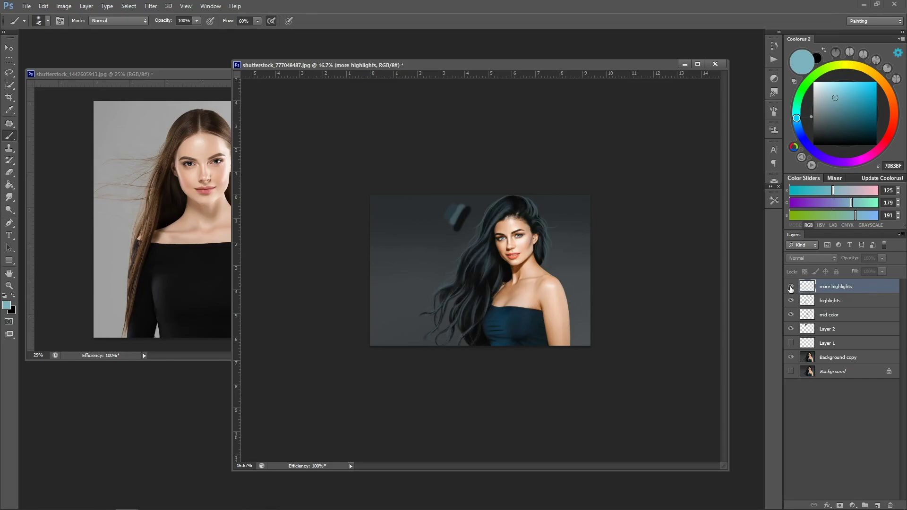
{"action": "left_click", "coordinate": [791, 288]}
Erase the test strokes from the empty background with a 400 px eraser.
{"action": "key", "text": "z"}
{"action": "left_click", "coordinate": [603, 225]}
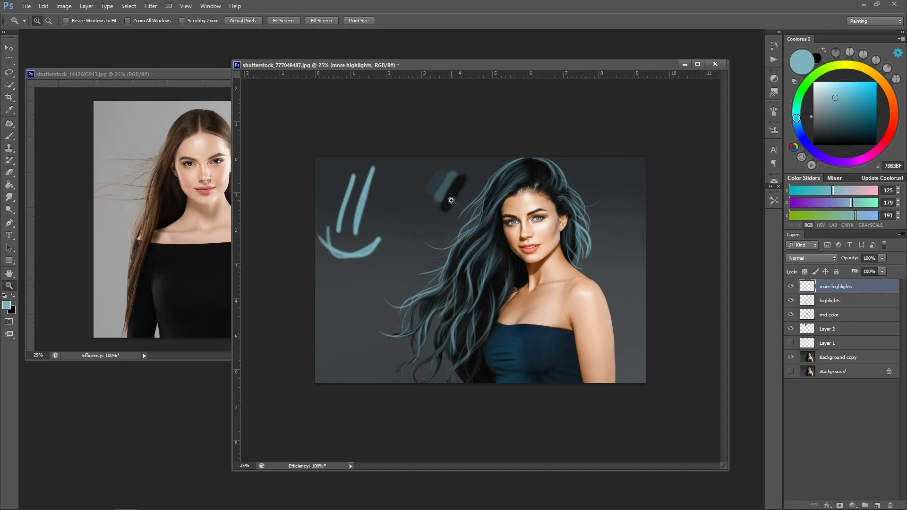
{"action": "key", "text": "e"}
{"action": "mouse_move", "coordinate": [373, 156]}
{"action": "left_mouse_down"}
{"action": "mouse_move", "coordinate": [364, 264]}
{"action": "mouse_move", "coordinate": [357, 209]}
{"action": "mouse_move", "coordinate": [334, 233]}
{"action": "left_mouse_up"}
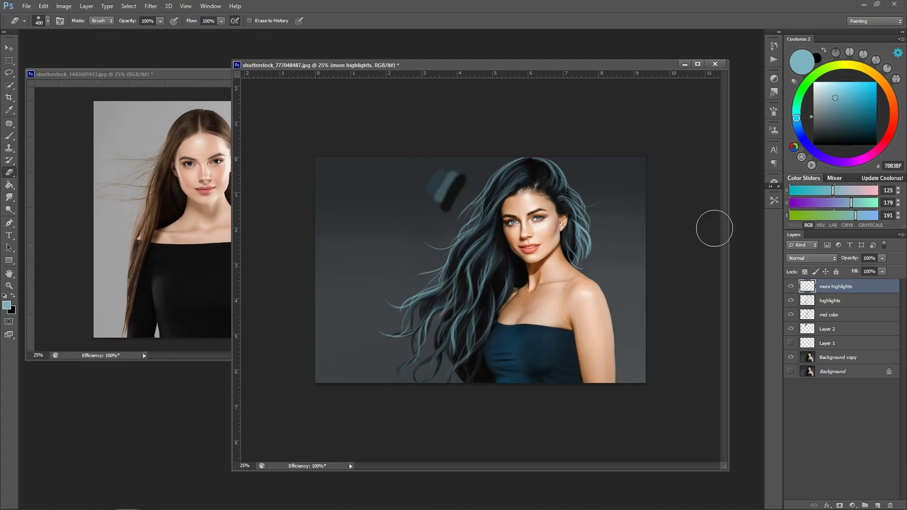
Erase the color swatches beside the hair on Layer 2 with a 200 px eraser.
{"action": "left_click", "coordinate": [829, 326]}
{"action": "key", "text": "bracketleft"}
{"action": "key", "text": "bracketleft"}
{"action": "key", "text": "bracketleft"}
{"action": "mouse_move", "coordinate": [472, 178]}
{"action": "left_mouse_down"}
{"action": "mouse_move", "coordinate": [437, 173]}
{"action": "mouse_move", "coordinate": [413, 203]}
{"action": "left_mouse_up"}
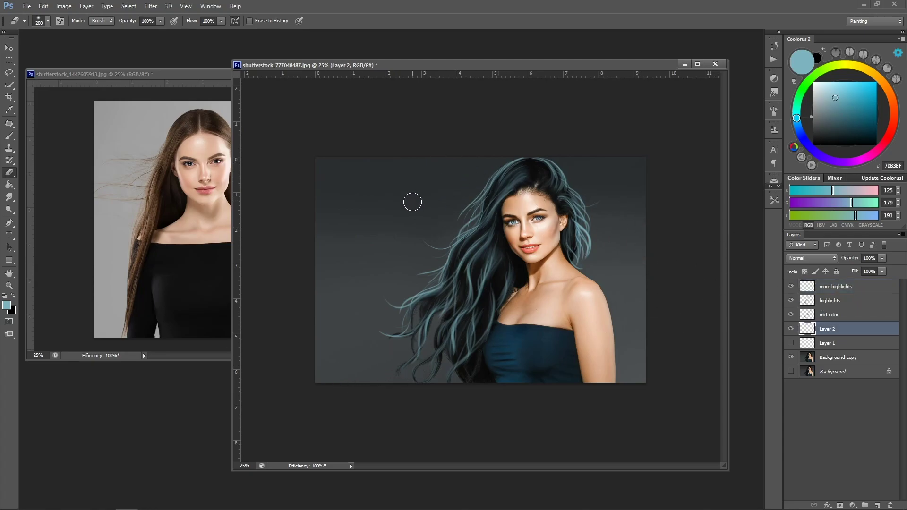
Group the layers from Layer 2 up to more highlights and name the group "base".
{"action": "left_click", "coordinate": [857, 283], "text": "shift"}
{"action": "key", "text": "ctrl+g"}
{"action": "double_click", "coordinate": [829, 284]}
{"action": "type", "text": "base"}
{"action": "key", "text": "Return"}
Duplicate the base group, hide the original group, and name the copy "colored".
{"action": "key", "text": "ctrl+j"}
{"action": "double_click", "coordinate": [830, 285]}
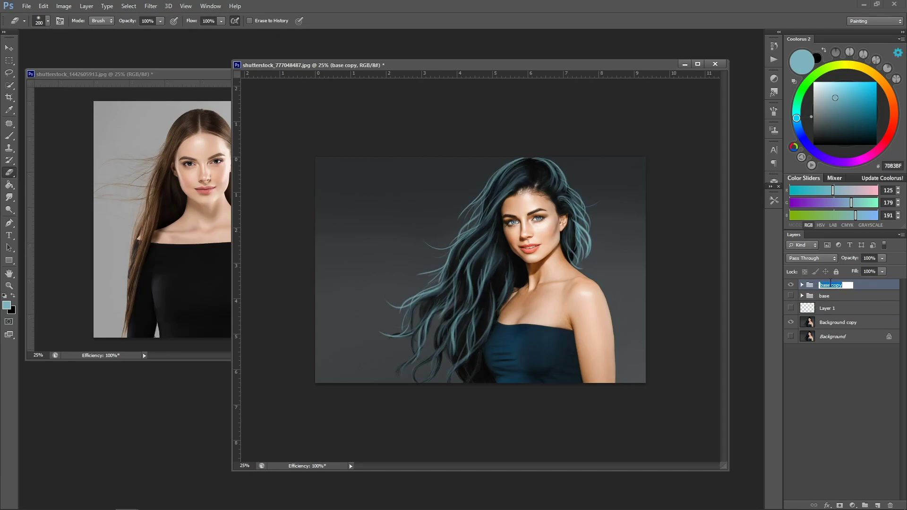
{"action": "type", "text": "colored"}
{"action": "key", "text": "Return"}
Move the colored group below Layer 1 and add a new empty layer directly above it.
{"action": "left_click", "coordinate": [801, 284]}
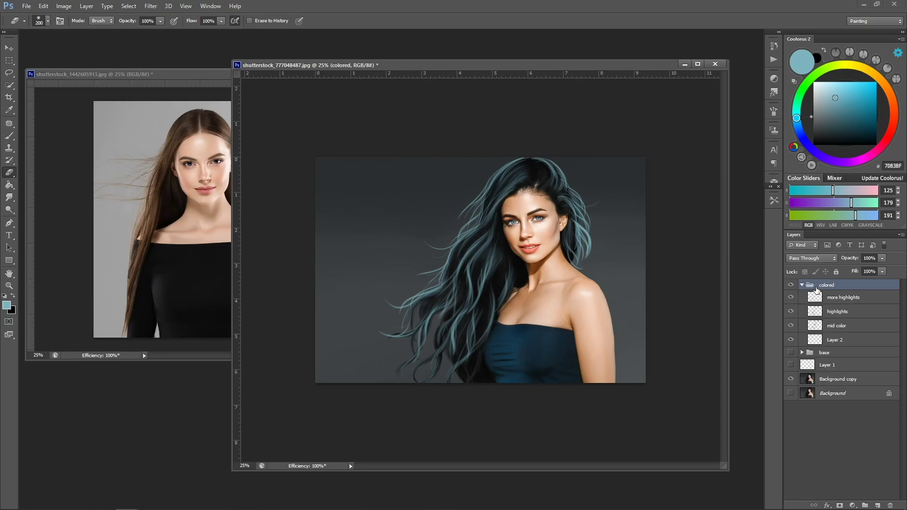
{"action": "left_click", "coordinate": [801, 285]}
{"action": "left_click_drag", "start_coordinate": [832, 308], "coordinate": [829, 315]}
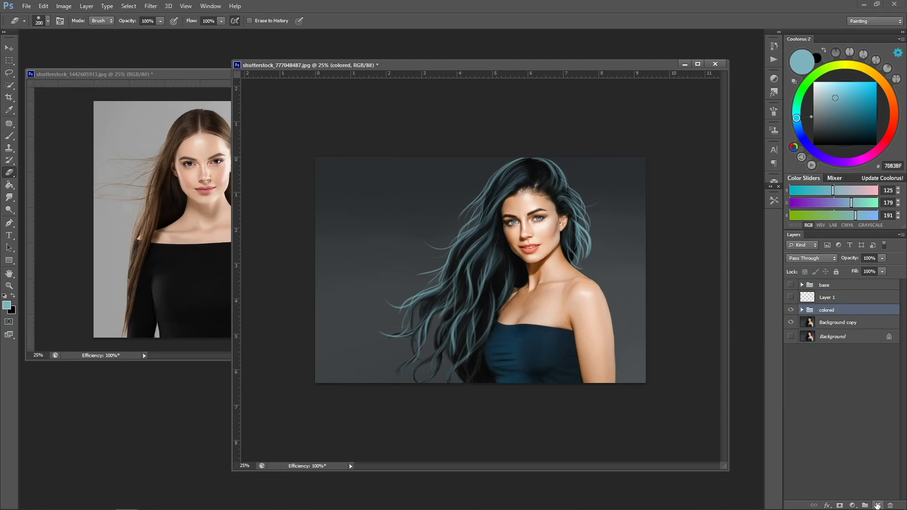
{"action": "left_click", "coordinate": [862, 327], "text": "shift"}
{"action": "left_click", "coordinate": [877, 505]}
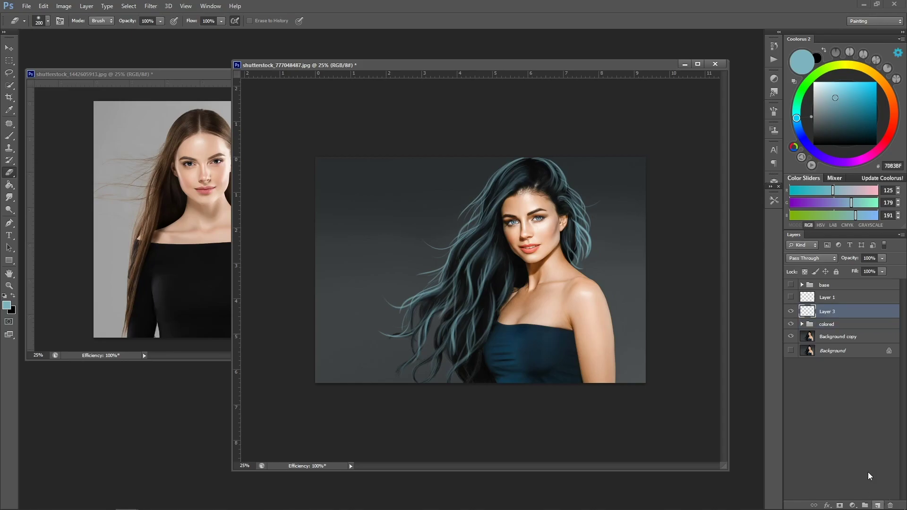
Set Layer 3's blend mode to Soft Light and choose the orange E96D00 as the brush color.
{"action": "key", "text": "b"}
{"action": "left_click", "coordinate": [811, 258]}
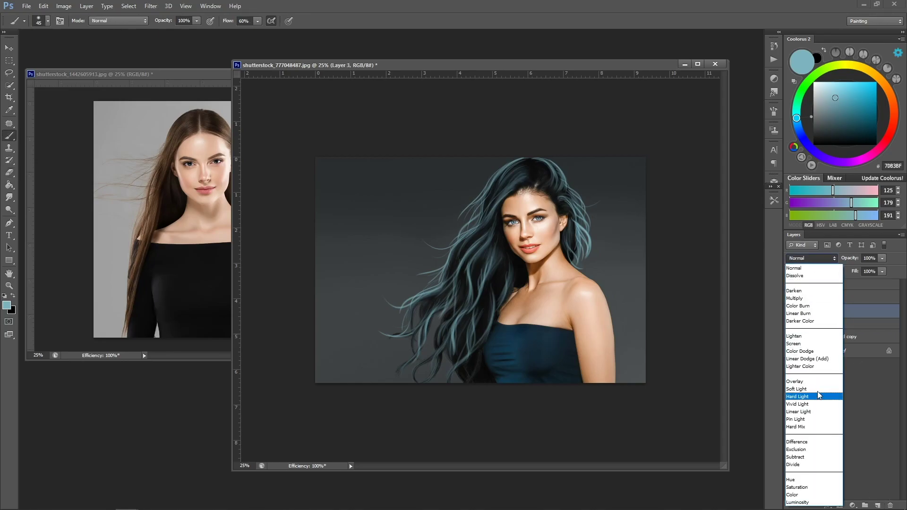
{"action": "left_click", "coordinate": [803, 389]}
{"action": "left_click", "coordinate": [889, 91]}
Paint orange over the hair from the crown down to the mid-lengths, working up to a brush of about 150 px.
{"action": "key", "text": "bracketright"}
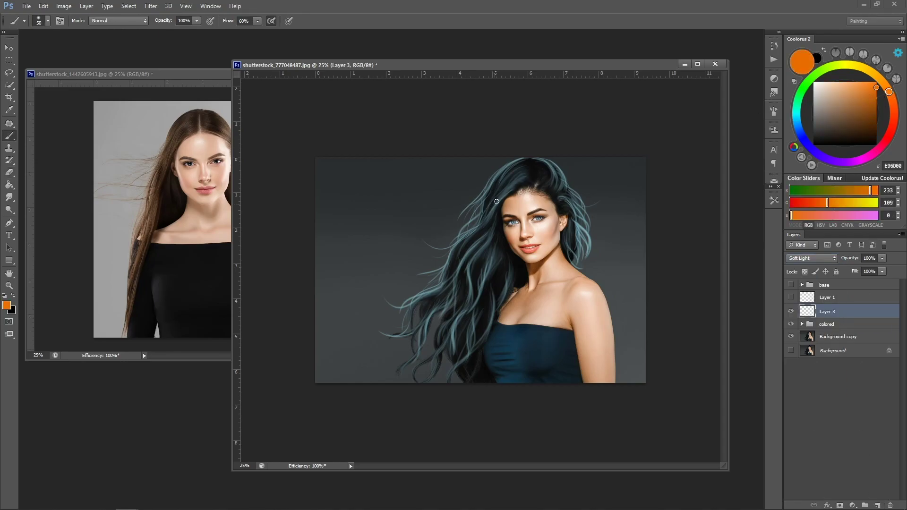
{"action": "left_click", "coordinate": [774, 200]}
{"action": "left_click", "coordinate": [728, 216]}
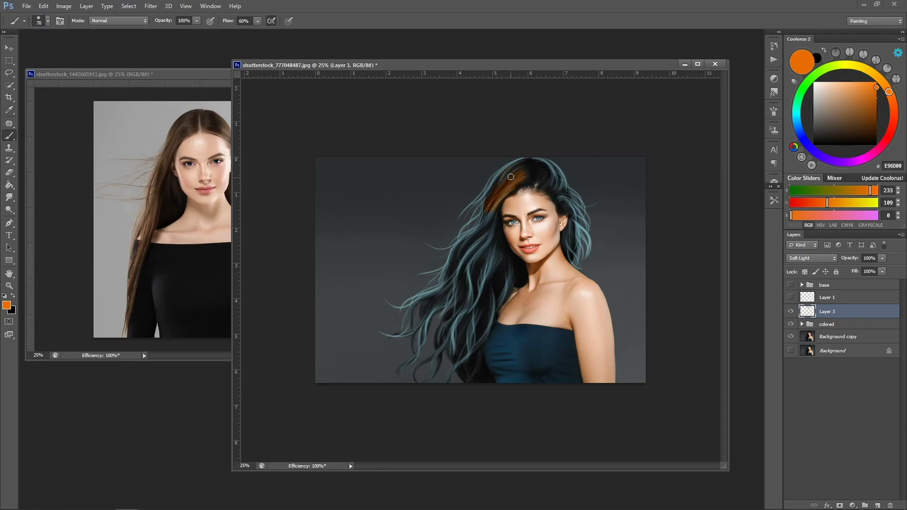
{"action": "key", "text": "bracketright"}
{"action": "key", "text": "bracketright"}
{"action": "key", "text": "bracketright"}
{"action": "key", "text": "bracketright"}
{"action": "mouse_move", "coordinate": [518, 157]}
{"action": "left_mouse_down"}
{"action": "mouse_move", "coordinate": [488, 198]}
{"action": "mouse_move", "coordinate": [480, 242]}
{"action": "mouse_move", "coordinate": [492, 238]}
{"action": "mouse_move", "coordinate": [477, 283]}
{"action": "mouse_move", "coordinate": [489, 244]}
{"action": "mouse_move", "coordinate": [489, 284]}
{"action": "mouse_move", "coordinate": [508, 276]}
{"action": "mouse_move", "coordinate": [474, 312]}
{"action": "mouse_move", "coordinate": [482, 247]}
{"action": "mouse_move", "coordinate": [453, 276]}
{"action": "mouse_move", "coordinate": [497, 185]}
{"action": "mouse_move", "coordinate": [468, 238]}
{"action": "mouse_move", "coordinate": [521, 172]}
{"action": "mouse_move", "coordinate": [568, 192]}
{"action": "mouse_move", "coordinate": [551, 169]}
{"action": "mouse_move", "coordinate": [583, 225]}
{"action": "left_mouse_up"}
{"action": "key", "text": "bracketright"}
{"action": "key", "text": "bracketleft"}
{"action": "key", "text": "bracketleft"}
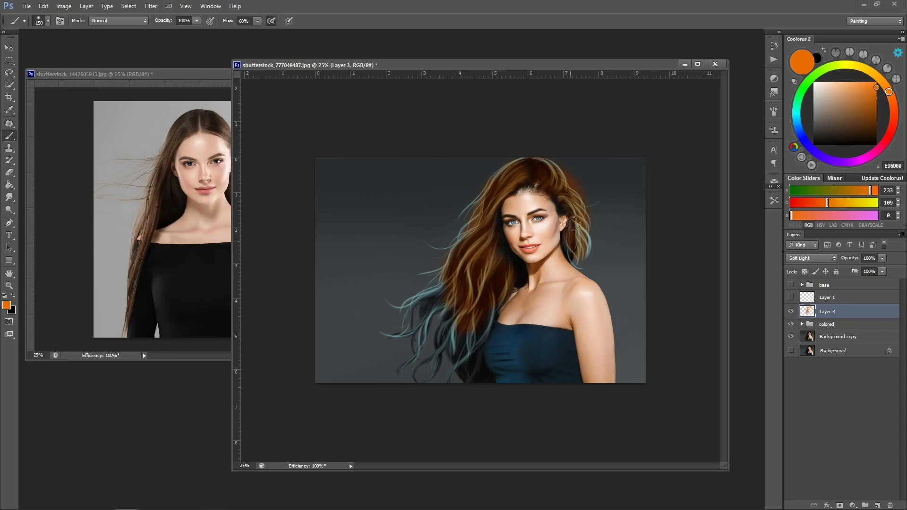
Try different blend modes on Layer 3 and settle on Overlay.
{"action": "left_click", "coordinate": [811, 258]}
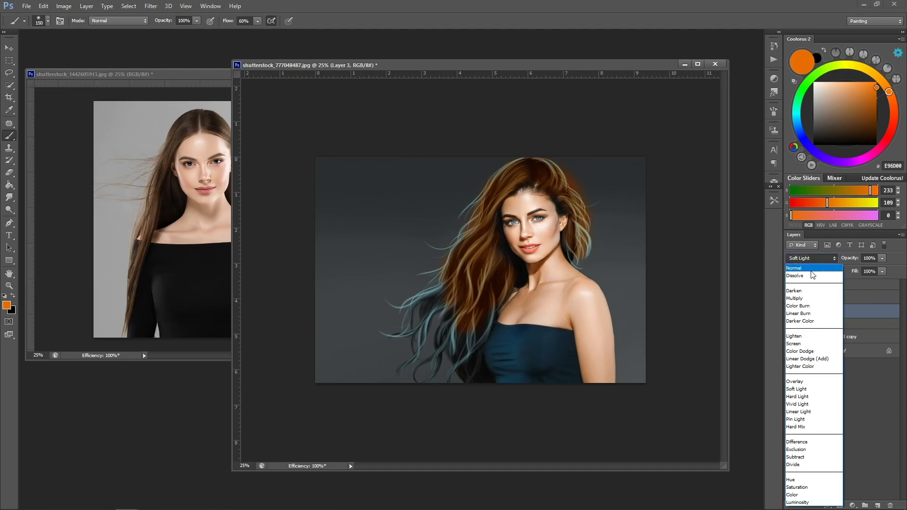
{"action": "left_click", "coordinate": [805, 389]}
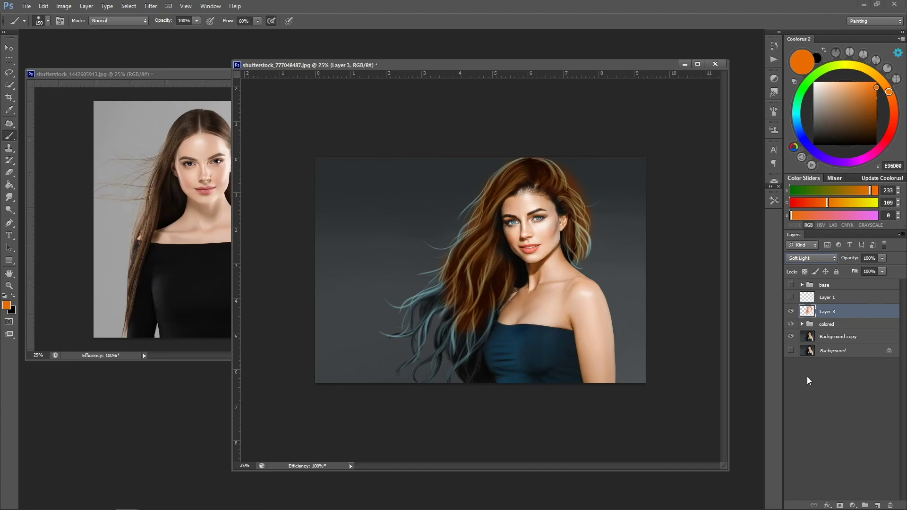
{"action": "key", "text": "Down"}
{"action": "key", "text": "Down"}
{"action": "key", "text": "Down"}
{"action": "key", "text": "Down"}
{"action": "key", "text": "Down"}
{"action": "key", "text": "Up"}
{"action": "key", "text": "Up"}
{"action": "key", "text": "Up"}
{"action": "key", "text": "Up"}
{"action": "key", "text": "Up"}
{"action": "key", "text": "Up"}
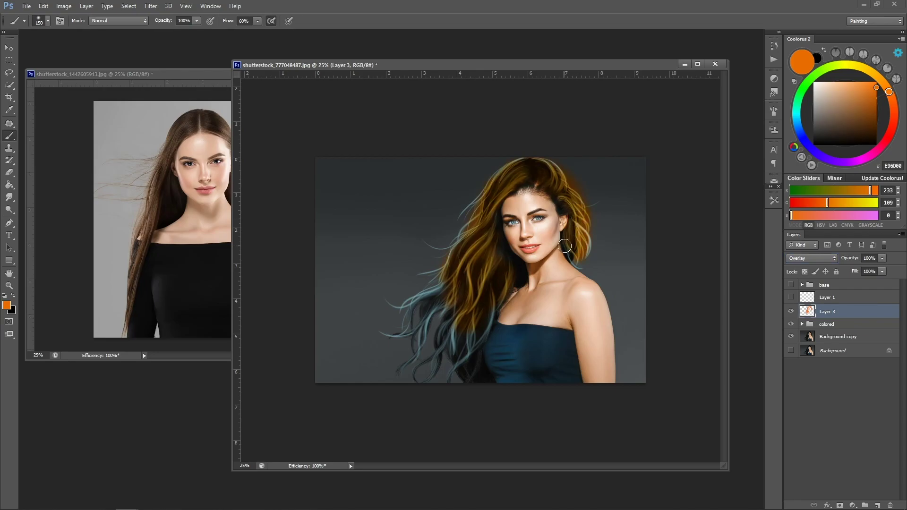
Try amber E9A000 on the lower hair ends in Layer 3 with a 200 px brush.
{"action": "left_click_drag", "start_coordinate": [894, 107], "coordinate": [881, 78]}
{"action": "key", "text": "bracketright"}
{"action": "key", "text": "bracketright"}
{"action": "left_click_drag", "start_coordinate": [468, 284], "coordinate": [400, 326]}
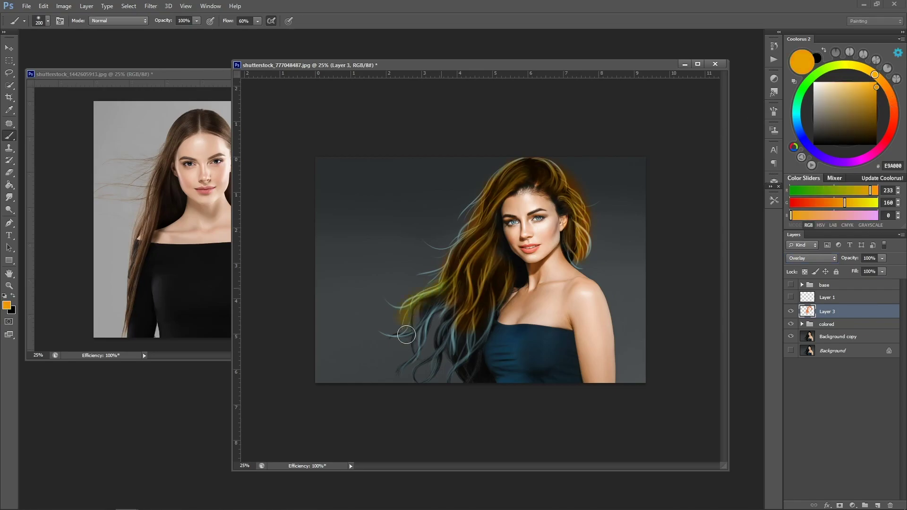
Paint the lower ends and outer edges of the hair reddish brown 873100 on Layer 3.
{"action": "left_click", "coordinate": [892, 102]}
{"action": "left_click", "coordinate": [877, 112]}
{"action": "mouse_move", "coordinate": [455, 290]}
{"action": "left_mouse_down"}
{"action": "mouse_move", "coordinate": [410, 324]}
{"action": "mouse_move", "coordinate": [448, 337]}
{"action": "mouse_move", "coordinate": [461, 358]}
{"action": "mouse_move", "coordinate": [483, 328]}
{"action": "mouse_move", "coordinate": [439, 341]}
{"action": "mouse_move", "coordinate": [434, 358]}
{"action": "left_mouse_up"}
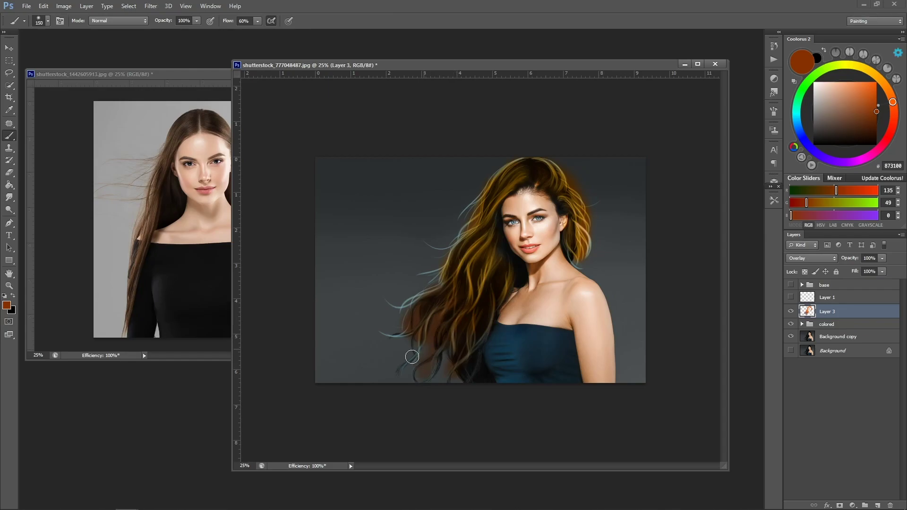
{"action": "mouse_move", "coordinate": [395, 327]}
{"action": "left_mouse_down"}
{"action": "mouse_move", "coordinate": [451, 261]}
{"action": "mouse_move", "coordinate": [479, 197]}
{"action": "mouse_move", "coordinate": [503, 174]}
{"action": "mouse_move", "coordinate": [516, 166]}
{"action": "mouse_move", "coordinate": [496, 183]}
{"action": "mouse_move", "coordinate": [567, 186]}
{"action": "left_mouse_up"}
Clip Layer 3 to the colored group so its paint affects only the painted hair.
{"action": "key", "text": "e"}
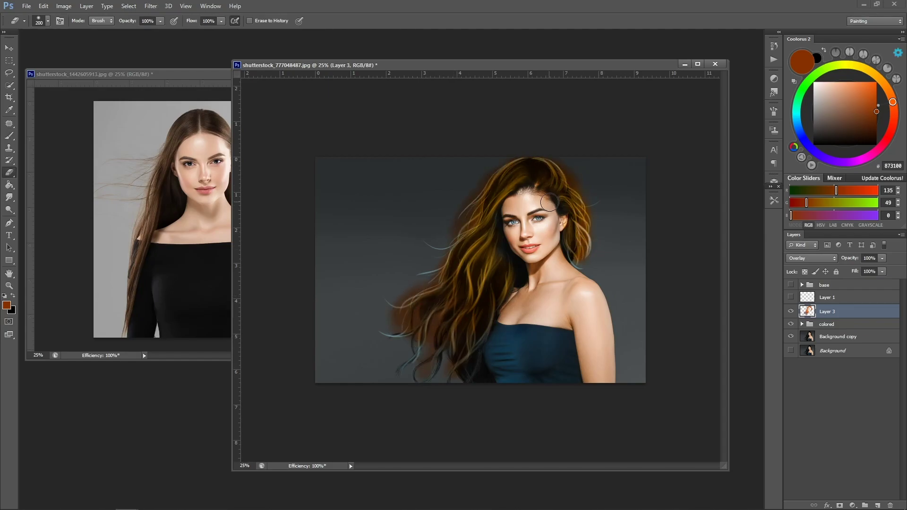
{"action": "left_click", "coordinate": [805, 324]}
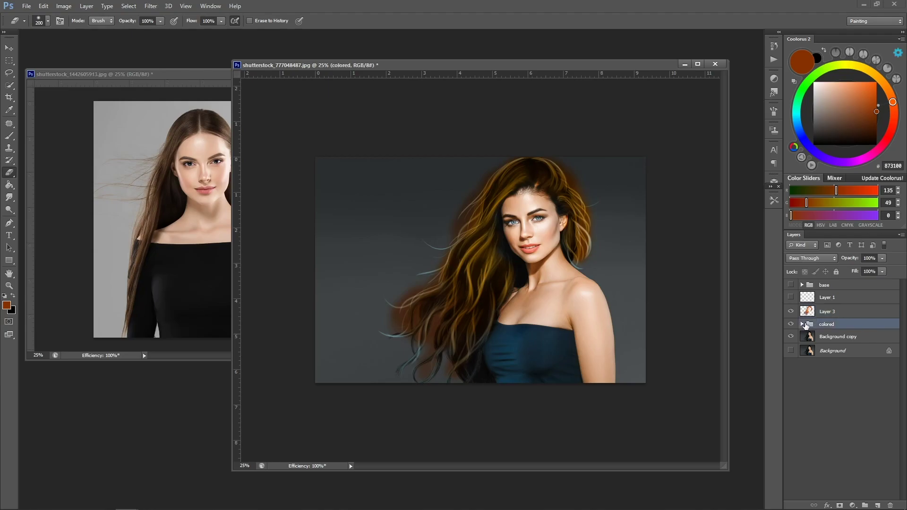
{"action": "right_click", "coordinate": [826, 313]}
{"action": "left_click", "coordinate": [783, 260]}
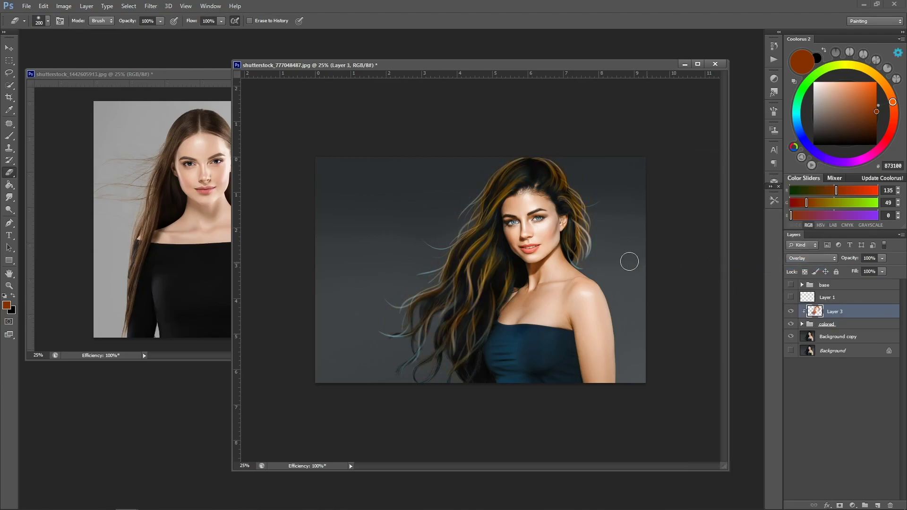
Brush the same reddish brown over the remaining uncolored strands and hair ends on the clipped layer.
{"action": "key", "text": "b"}
{"action": "mouse_move", "coordinate": [447, 262]}
{"action": "left_mouse_down"}
{"action": "mouse_move", "coordinate": [380, 355]}
{"action": "mouse_move", "coordinate": [422, 386]}
{"action": "mouse_move", "coordinate": [472, 294]}
{"action": "mouse_move", "coordinate": [465, 334]}
{"action": "mouse_move", "coordinate": [462, 301]}
{"action": "mouse_move", "coordinate": [451, 335]}
{"action": "left_mouse_up"}
{"action": "key", "text": "bracketleft"}
{"action": "key", "text": "bracketleft"}
Set the blend mode of the clipped Layer 3 to Color.
{"action": "left_click", "coordinate": [811, 258]}
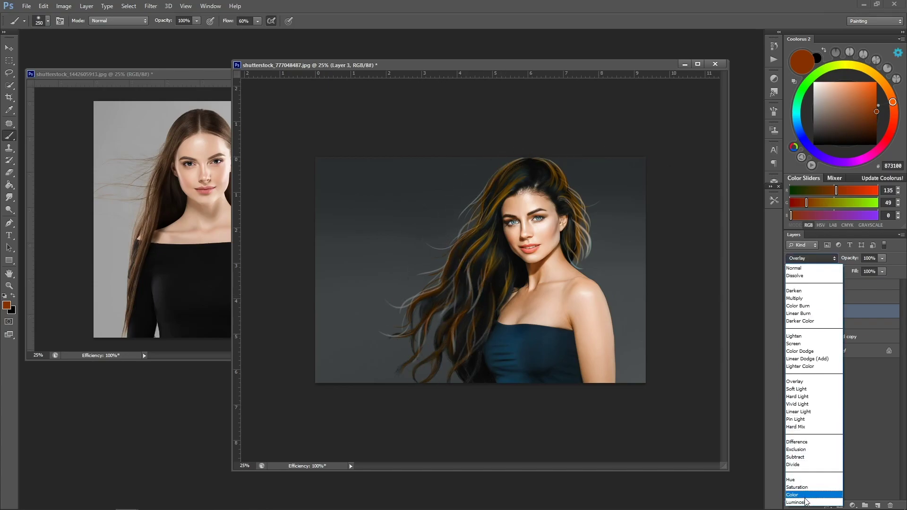
{"action": "left_click", "coordinate": [806, 501]}
{"action": "scroll", "coordinate": [812, 253], "scroll_direction": "up", "scroll_amount": 1}
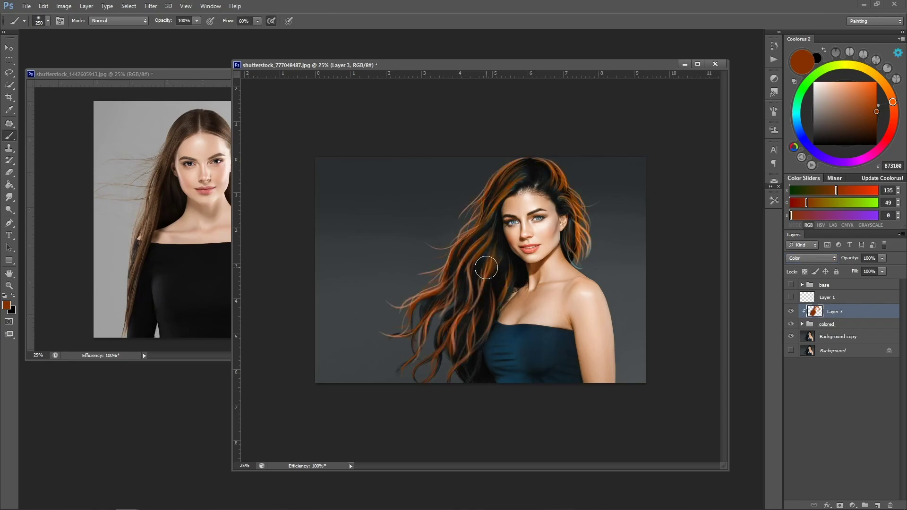
Repaint all the hair strands on Layer 3 with bright orange F75900, using a brush of about 200 to 250 px.
{"action": "left_click", "coordinate": [876, 84]}
{"action": "mouse_move", "coordinate": [457, 288]}
{"action": "left_mouse_down"}
{"action": "mouse_move", "coordinate": [401, 320]}
{"action": "mouse_move", "coordinate": [427, 358]}
{"action": "mouse_move", "coordinate": [461, 344]}
{"action": "mouse_move", "coordinate": [498, 269]}
{"action": "mouse_move", "coordinate": [485, 236]}
{"action": "left_mouse_up"}
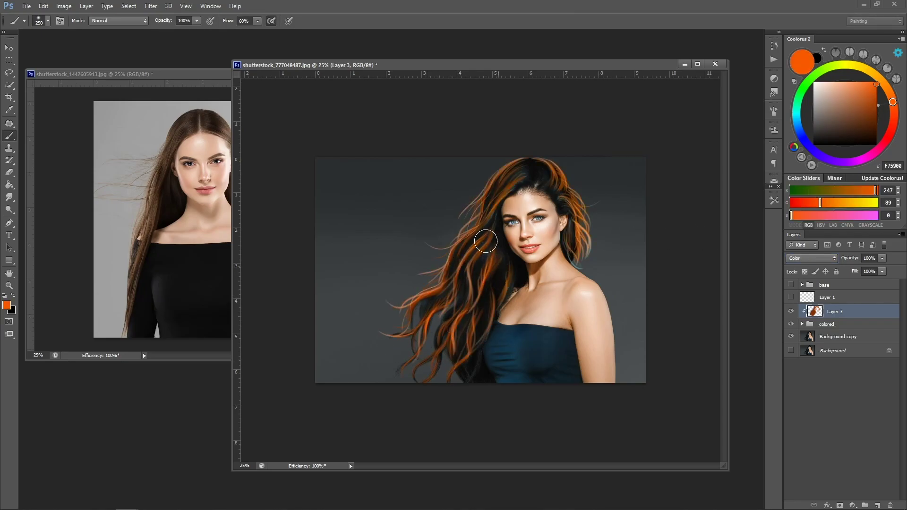
{"action": "key", "text": "bracketleft"}
{"action": "key", "text": "bracketleft"}
{"action": "key", "text": "bracketleft"}
{"action": "key", "text": "bracketright"}
{"action": "key", "text": "bracketright"}
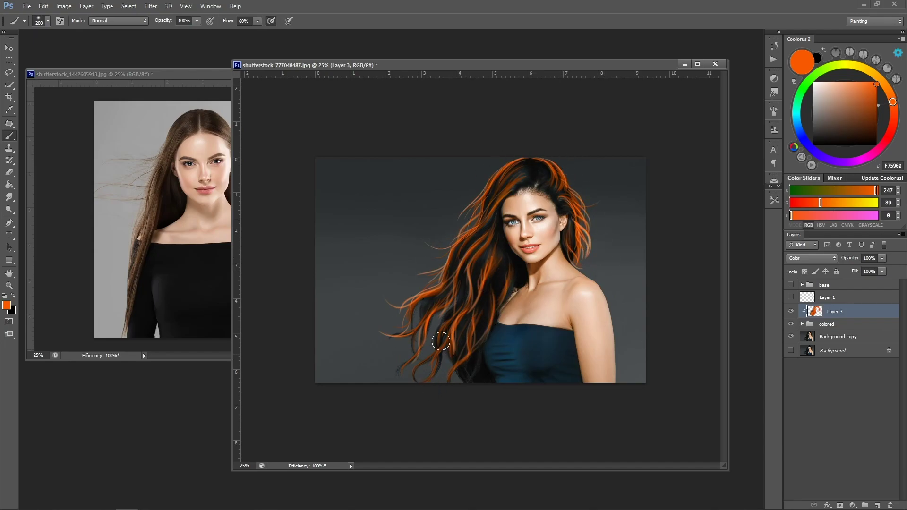
Recolor Layer 3 to a muted purple with Hue/Saturation, using hue -98 and saturation -74.
{"action": "key", "text": "z"}
{"action": "left_click", "coordinate": [461, 303], "text": "alt"}
{"action": "left_click", "coordinate": [462, 304], "text": "alt"}
{"action": "left_click", "coordinate": [461, 304], "text": "alt"}
{"action": "left_click", "coordinate": [559, 280]}
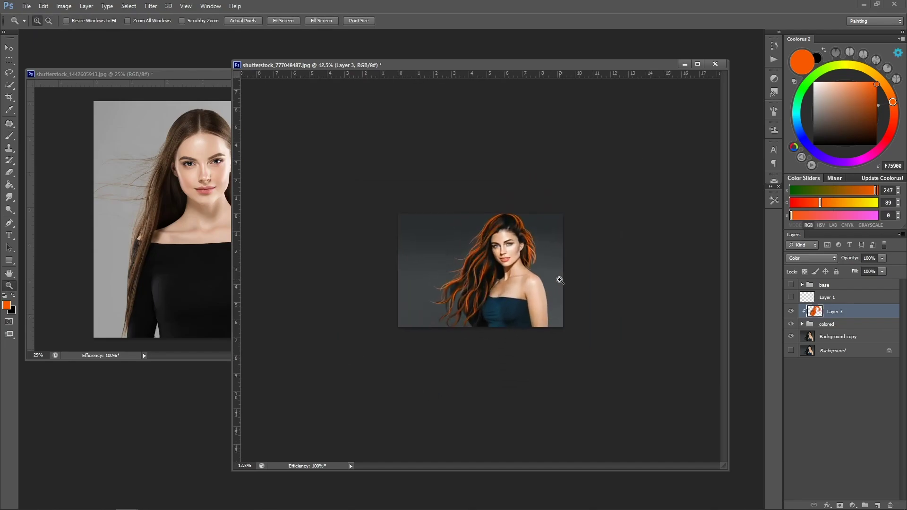
{"action": "left_click", "coordinate": [560, 280]}
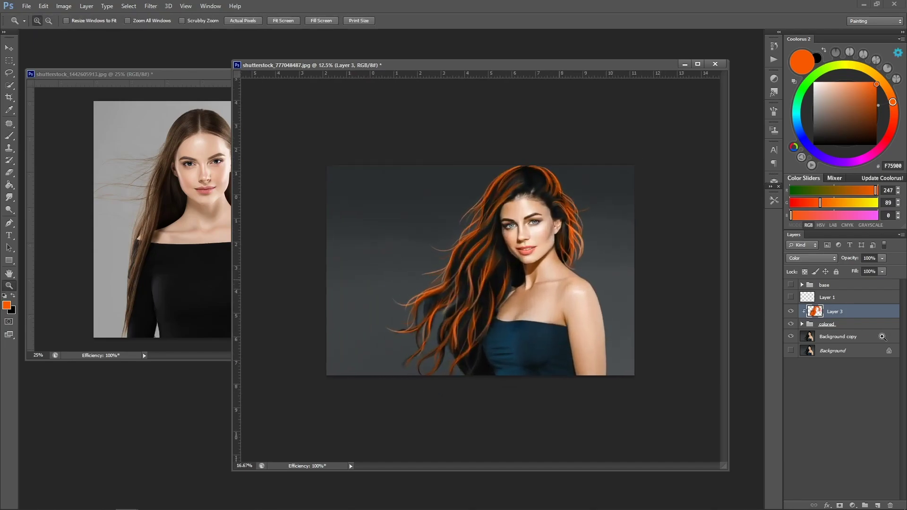
{"action": "left_click", "coordinate": [63, 5]}
{"action": "mouse_move", "coordinate": [94, 29]}
{"action": "left_click", "coordinate": [198, 78]}
{"action": "left_click_drag", "start_coordinate": [716, 394], "coordinate": [683, 400]}
{"action": "left_click_drag", "start_coordinate": [740, 371], "coordinate": [684, 372]}
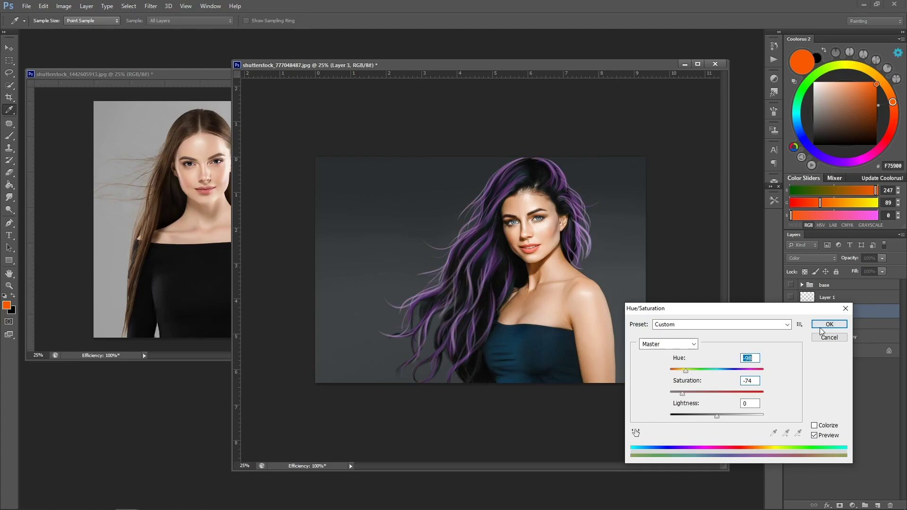
{"action": "left_click", "coordinate": [827, 324]}
Compare the purple hair with the original base version by toggling the visibility of the base and colored groups.
{"action": "key", "text": "z"}
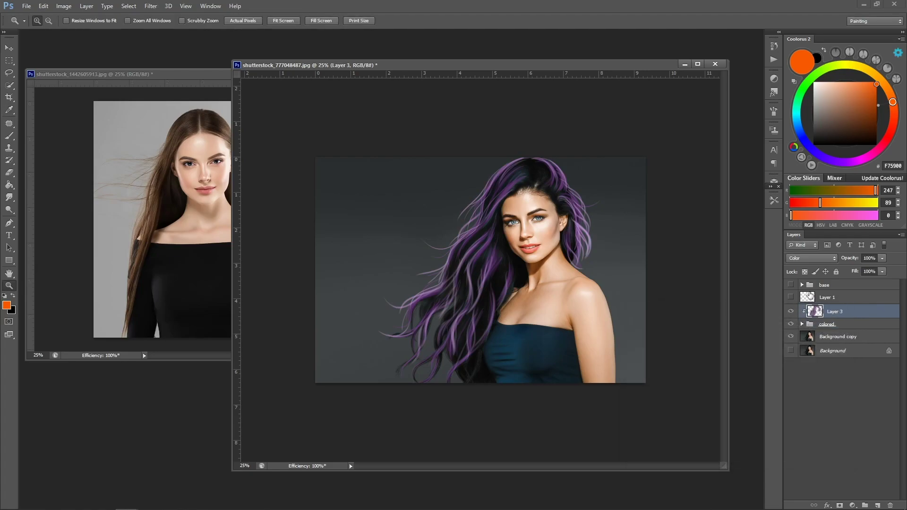
{"action": "left_click", "coordinate": [791, 287]}
{"action": "left_click", "coordinate": [791, 286]}
{"action": "left_click", "coordinate": [791, 324]}
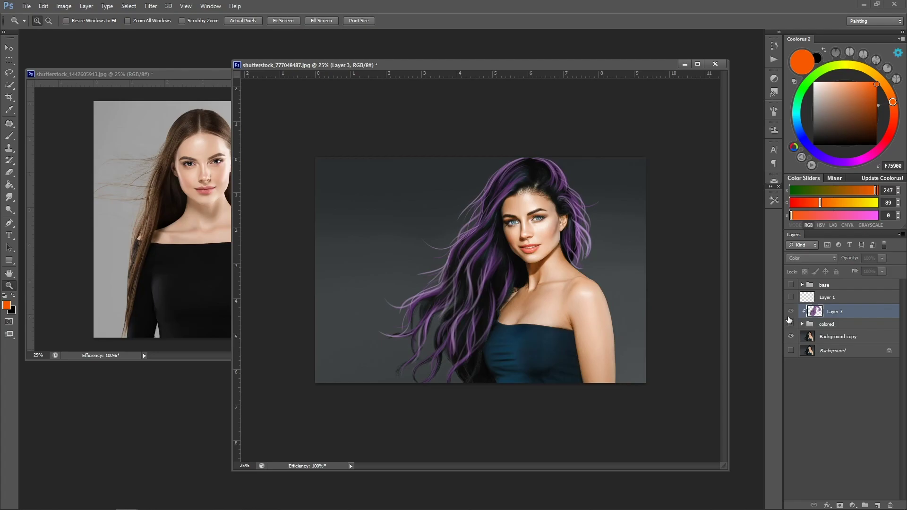
{"action": "left_click", "coordinate": [791, 285]}
{"action": "left_click", "coordinate": [791, 284]}
{"action": "left_click", "coordinate": [791, 324]}
Save the layered portrait in Photoshop format as Hair 1.psd.
{"action": "left_click", "coordinate": [547, 206], "text": "alt"}
{"action": "left_click", "coordinate": [551, 211], "text": "alt"}
{"action": "left_click", "coordinate": [569, 216]}
{"action": "left_click", "coordinate": [568, 215]}
{"action": "left_click", "coordinate": [569, 216]}
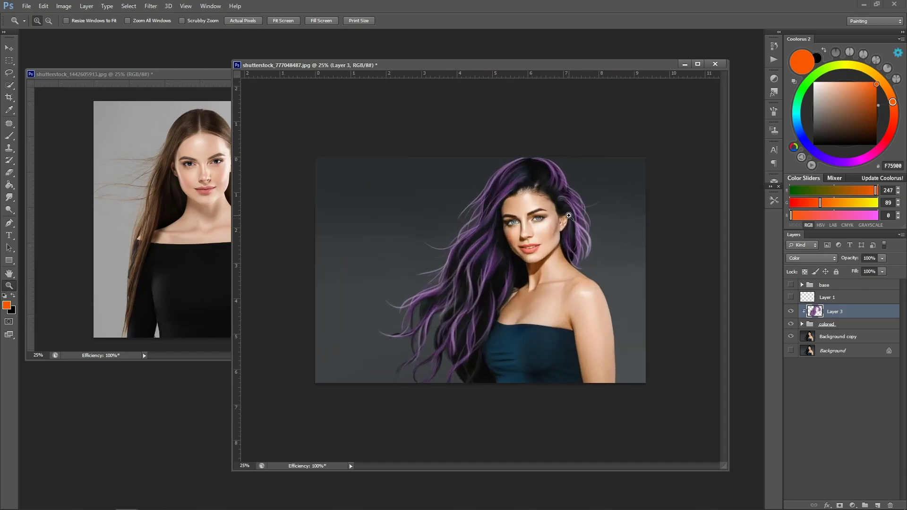
{"action": "left_click", "coordinate": [569, 215]}
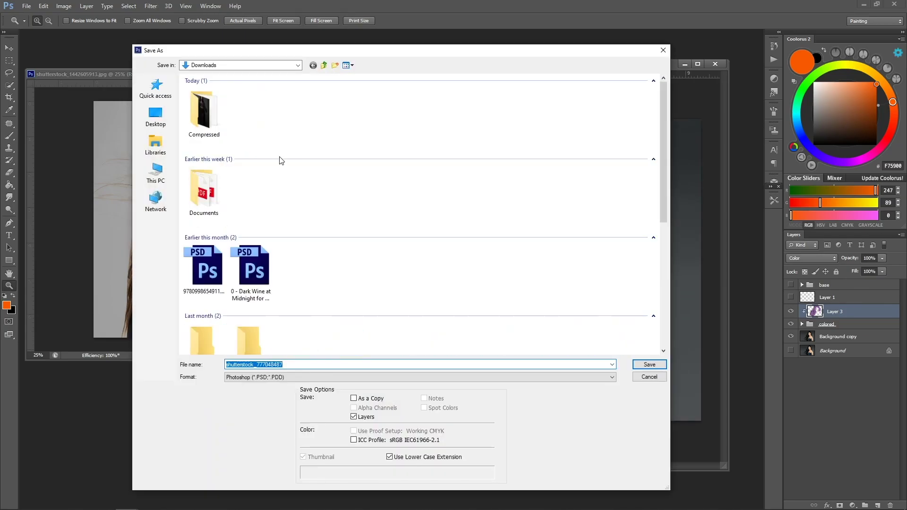
{"action": "left_click", "coordinate": [156, 172]}
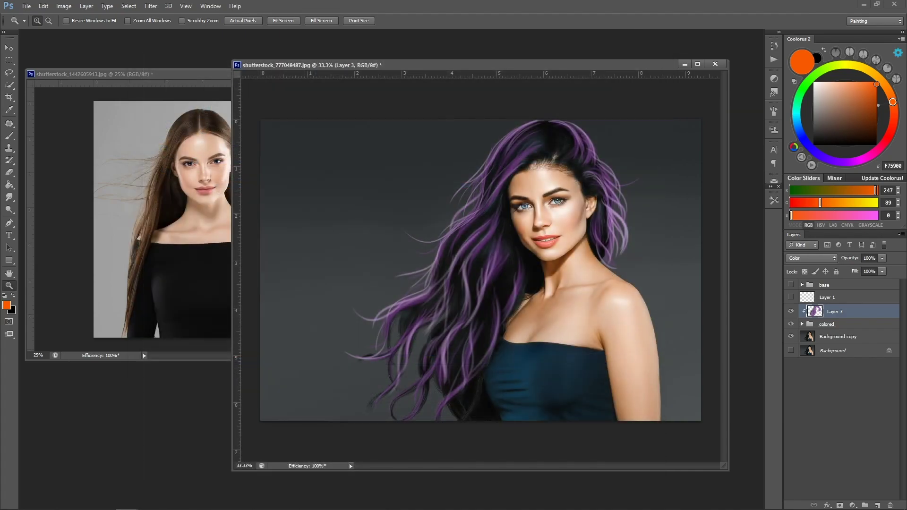
{"action": "left_click", "coordinate": [173, 501]}
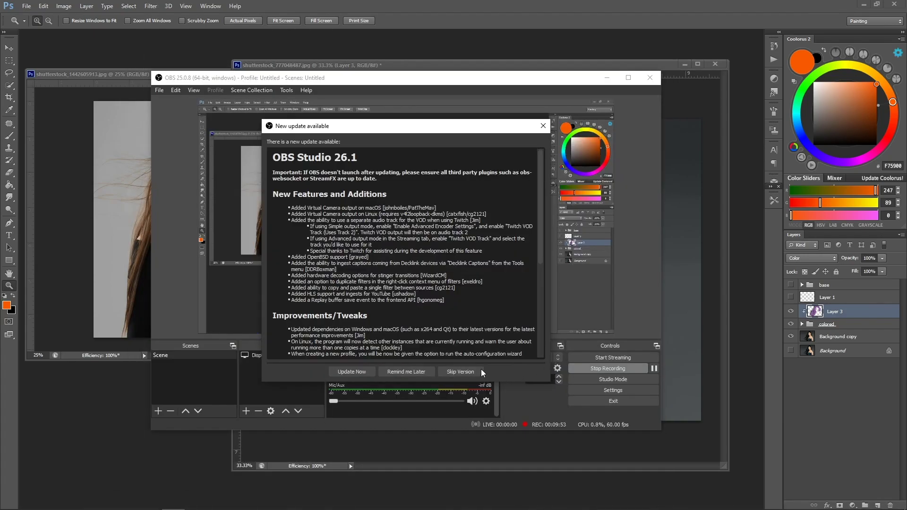
{"action": "left_click", "coordinate": [431, 371]}
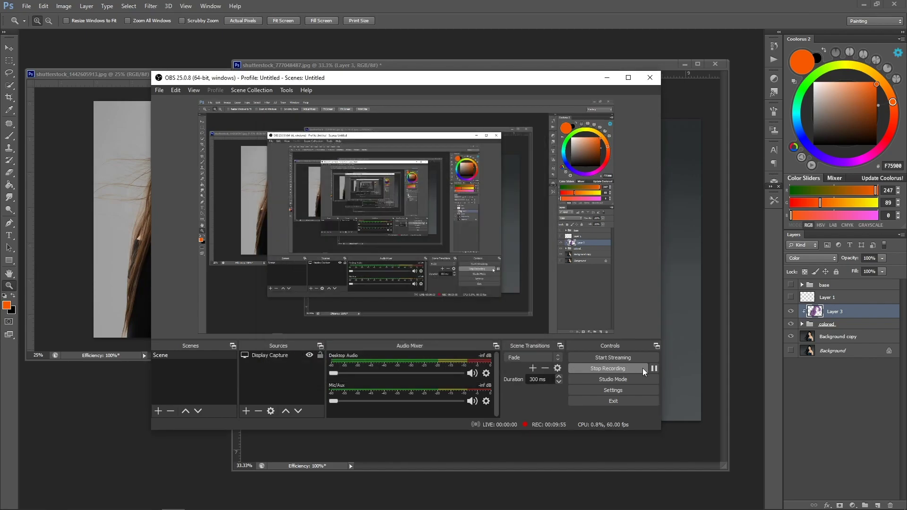
{"action": "left_click", "coordinate": [579, 66]}
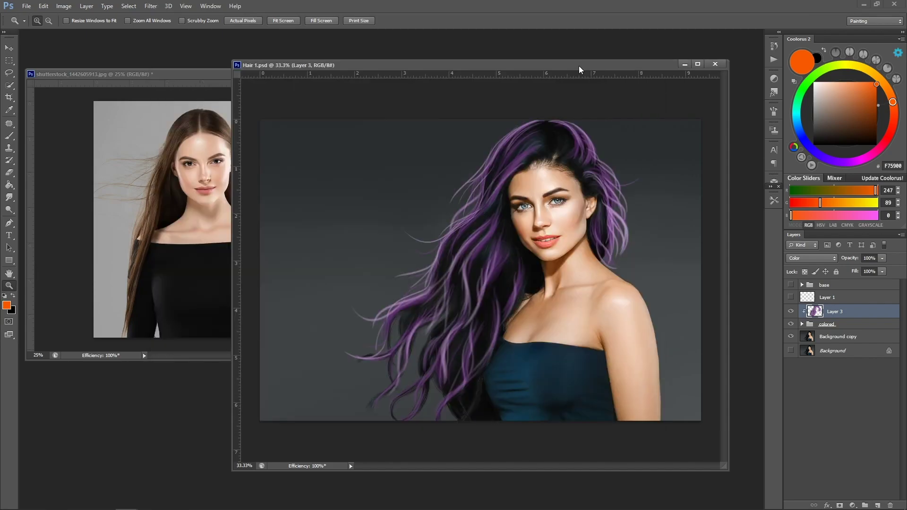
Duplicate the background of the brown-haired portrait shutterstock_1442605913.jpg and add an empty layer above the copy.
{"action": "left_click", "coordinate": [200, 75]}
{"action": "left_click_drag", "start_coordinate": [306, 75], "coordinate": [484, 109]}
{"action": "left_click_drag", "start_coordinate": [567, 386], "coordinate": [666, 444]}
{"action": "left_click", "coordinate": [463, 245]}
{"action": "key", "text": "ctrl+j"}
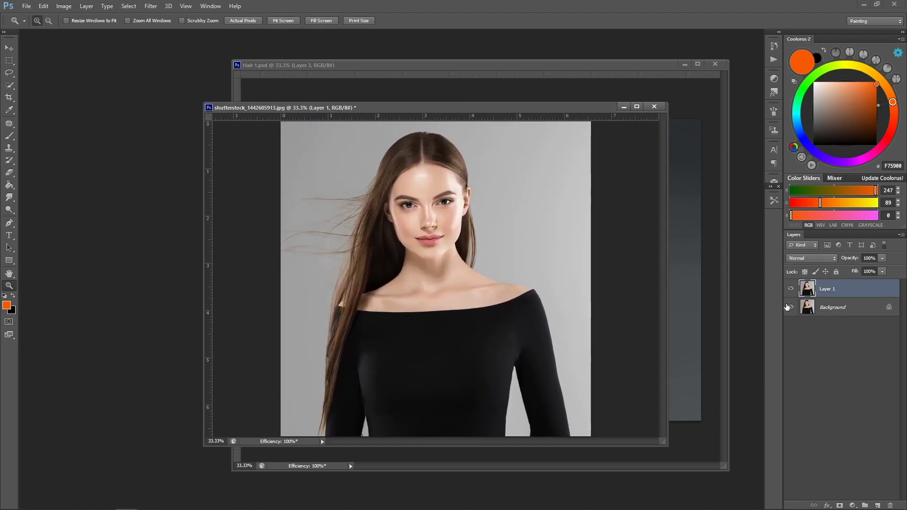
{"action": "left_click", "coordinate": [877, 505]}
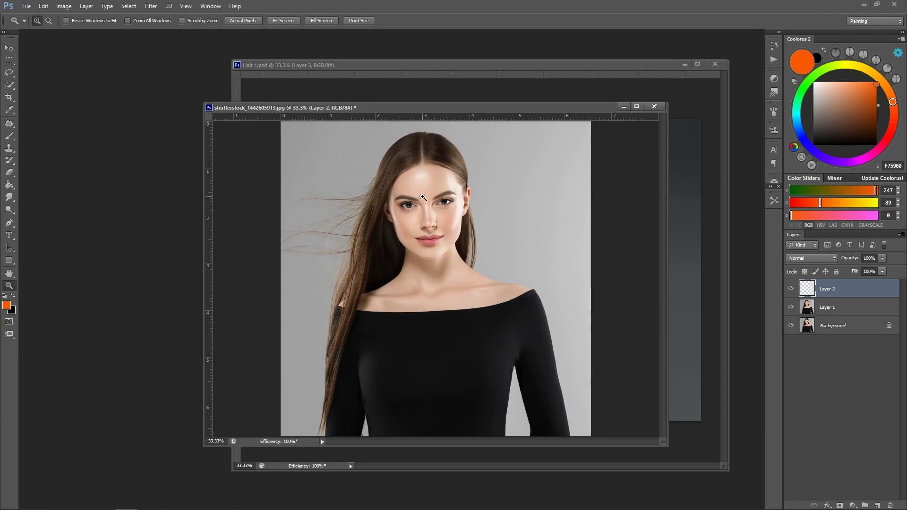
{"action": "left_click_drag", "start_coordinate": [540, 108], "coordinate": [421, 83]}
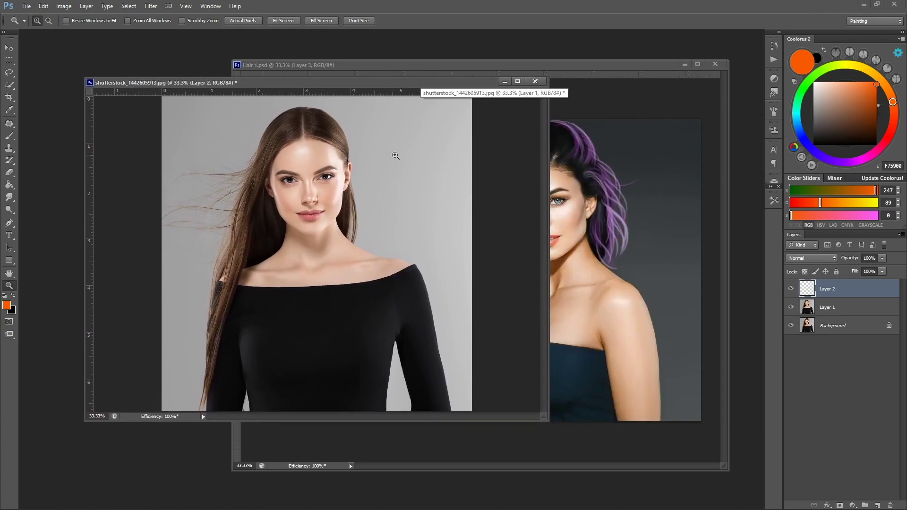
Handwrite the note "Same Process" in orange beside the woman's head on Layer 2, and clear the layer.
{"action": "key", "text": "b"}
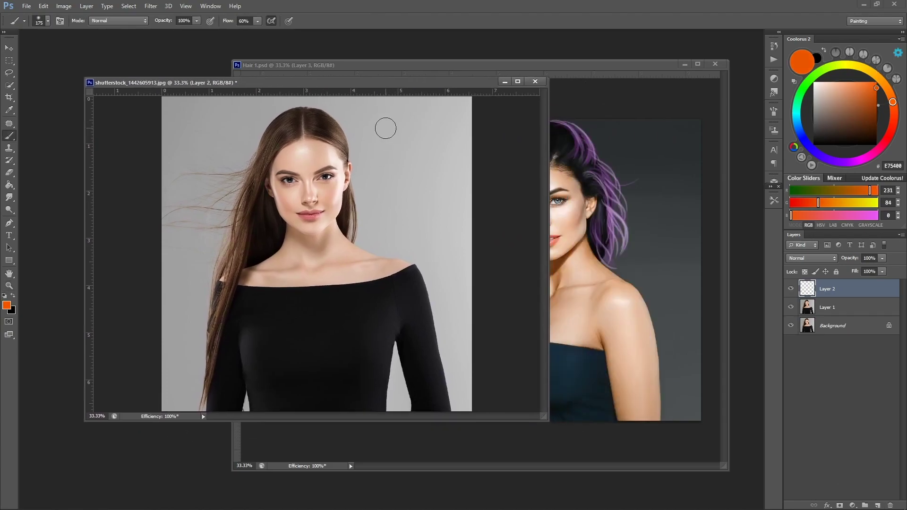
{"action": "left_click_drag", "start_coordinate": [391, 119], "coordinate": [371, 136]}
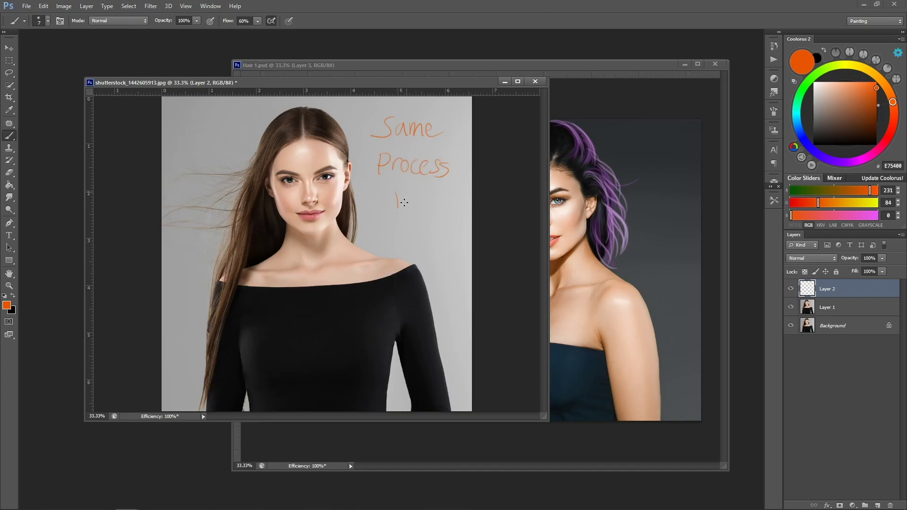
{"action": "key", "text": "ctrl+a"}
{"action": "key", "text": "Delete"}
{"action": "key", "text": "ctrl+d"}
Sample dark, medium and light browns from the portrait and paint them as swatches beside the head on Layer 2.
{"action": "left_click", "coordinate": [229, 265], "text": "alt"}
{"action": "key", "text": "bracketright"}
{"action": "key", "text": "bracketright"}
{"action": "key", "text": "bracketright"}
{"action": "key", "text": "bracketright"}
{"action": "key", "text": "bracketright"}
{"action": "key", "text": "bracketright"}
{"action": "key", "text": "bracketright"}
{"action": "key", "text": "bracketright"}
{"action": "key", "text": "bracketright"}
{"action": "mouse_move", "coordinate": [417, 121]}
{"action": "left_mouse_down"}
{"action": "mouse_move", "coordinate": [411, 148]}
{"action": "mouse_move", "coordinate": [420, 128]}
{"action": "mouse_move", "coordinate": [431, 130]}
{"action": "mouse_move", "coordinate": [340, 145]}
{"action": "mouse_move", "coordinate": [437, 127]}
{"action": "mouse_move", "coordinate": [425, 147]}
{"action": "mouse_move", "coordinate": [438, 134]}
{"action": "left_mouse_up"}
{"action": "left_click", "coordinate": [243, 243], "text": "alt"}
{"action": "left_click", "coordinate": [339, 141], "text": "alt"}
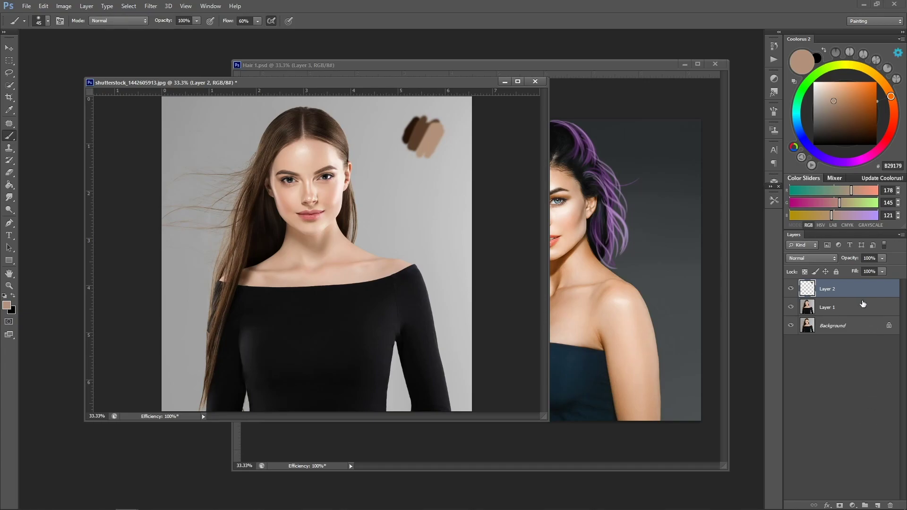
Add an empty layer directly above Layer 1, beneath the swatch layer.
{"action": "left_click", "coordinate": [863, 304]}
{"action": "left_click", "coordinate": [877, 505]}
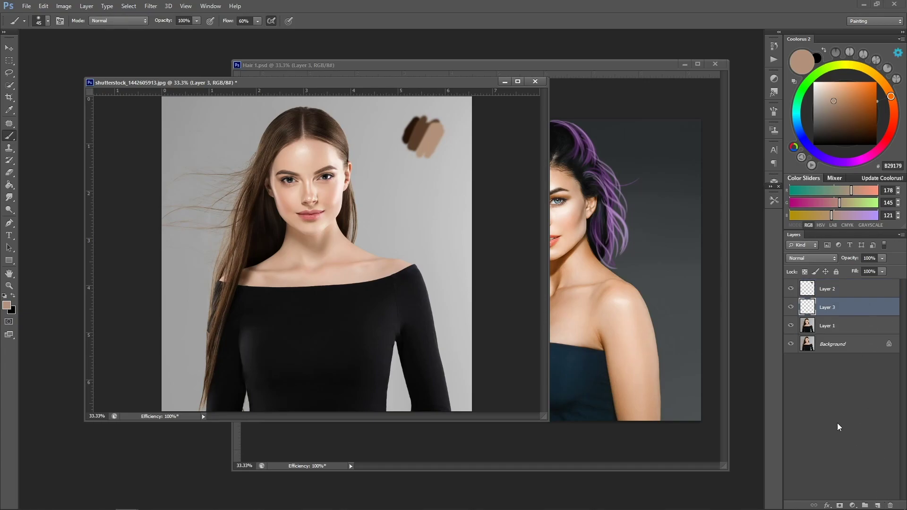
{"action": "left_click_drag", "start_coordinate": [410, 83], "coordinate": [515, 94]}
{"action": "left_click", "coordinate": [562, 140], "text": "ctrl"}
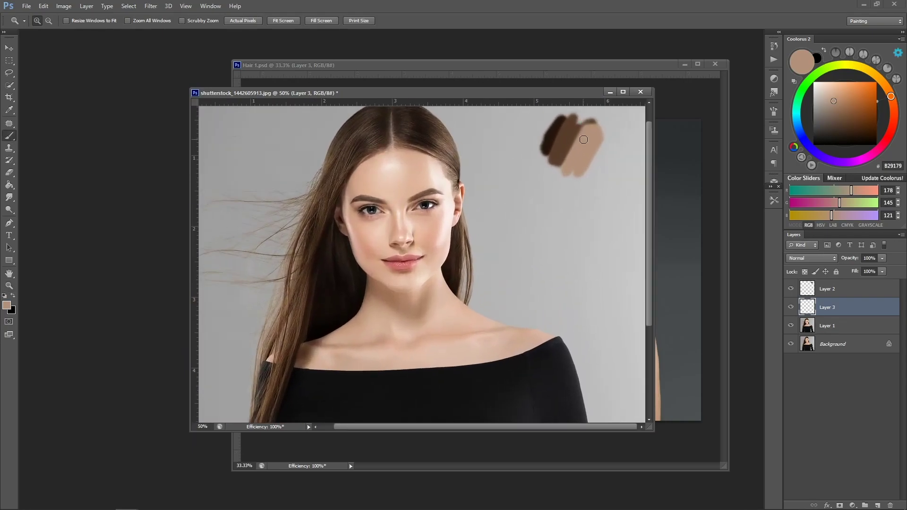
Sample a medium brown from the swatch and hair and paint soft strands through the long hair beside the face on Layer 3.
{"action": "left_click", "coordinate": [564, 142], "text": "alt"}
{"action": "left_click_drag", "start_coordinate": [421, 260], "coordinate": [441, 282]}
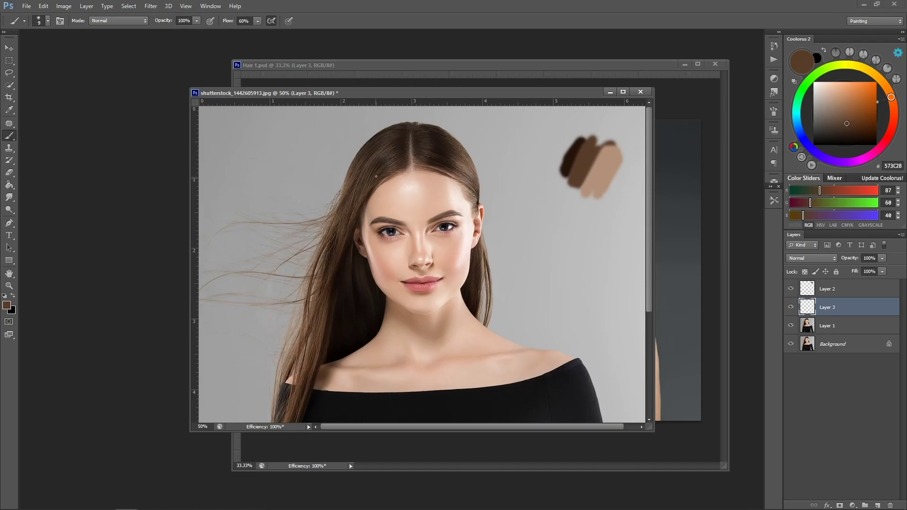
{"action": "left_click", "coordinate": [355, 183], "text": "alt"}
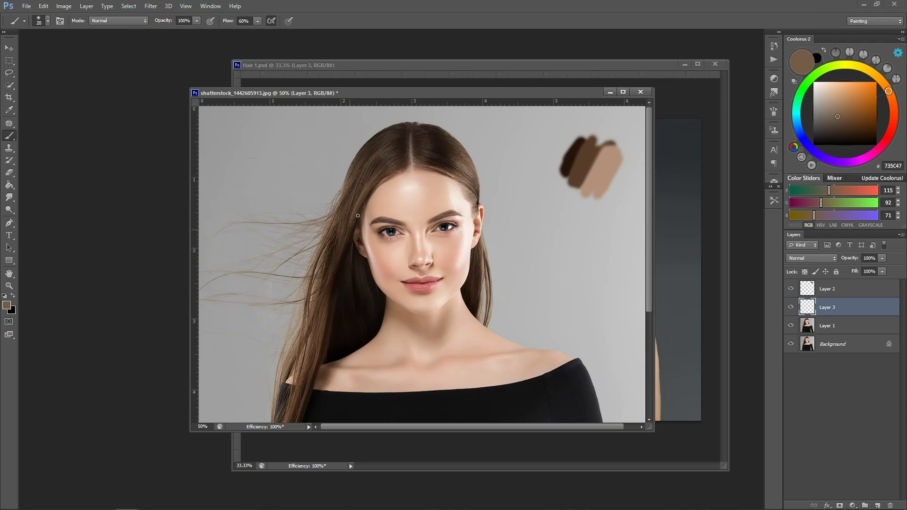
{"action": "mouse_move", "coordinate": [471, 291]}
{"action": "left_mouse_down"}
{"action": "mouse_move", "coordinate": [470, 225]}
{"action": "mouse_move", "coordinate": [461, 292]}
{"action": "left_mouse_up"}
{"action": "left_click_drag", "start_coordinate": [338, 221], "coordinate": [309, 295]}
{"action": "mouse_move", "coordinate": [335, 240]}
{"action": "left_mouse_down"}
{"action": "mouse_move", "coordinate": [312, 301]}
{"action": "mouse_move", "coordinate": [337, 310]}
{"action": "left_mouse_up"}
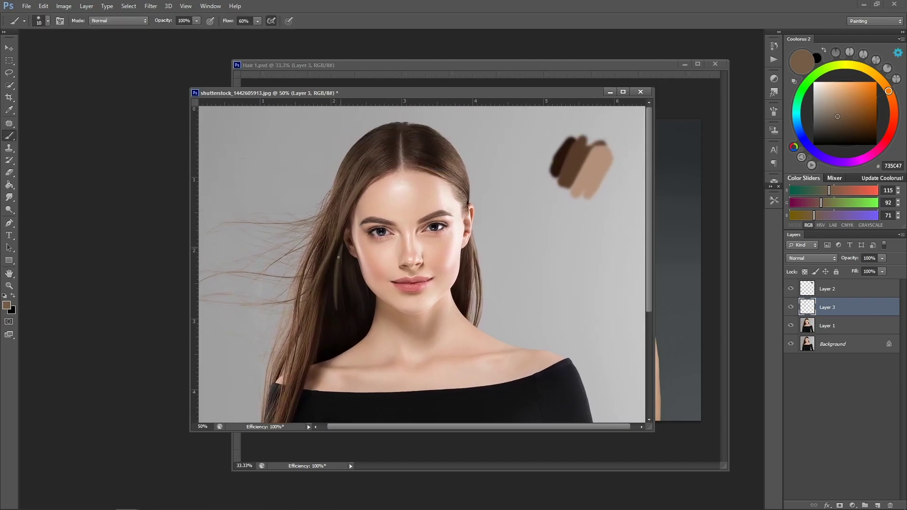
{"action": "left_click_drag", "start_coordinate": [345, 261], "coordinate": [352, 316]}
Review the brush's Shape Dynamics settings and paint more brown strands into the dark hair beside the neck.
{"action": "left_click", "coordinate": [57, 22]}
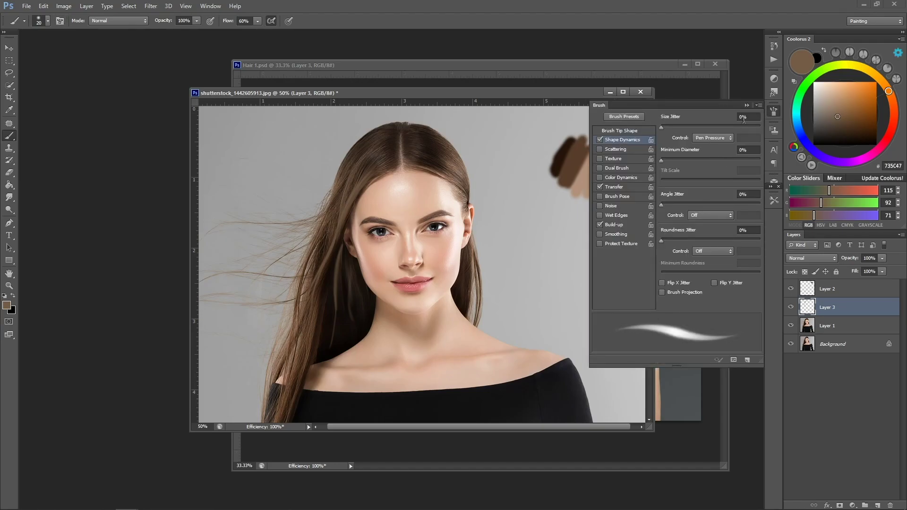
{"action": "left_click", "coordinate": [742, 102]}
{"action": "left_click_drag", "start_coordinate": [350, 283], "coordinate": [348, 326]}
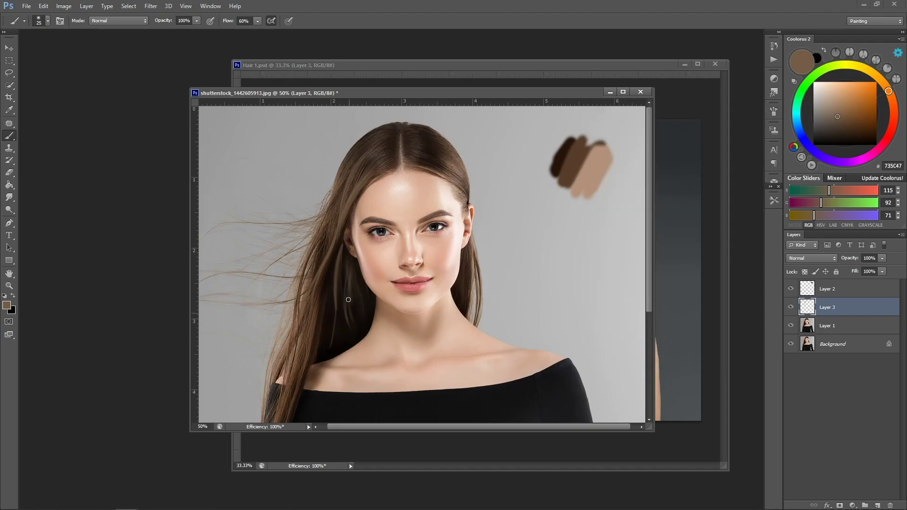
{"action": "mouse_move", "coordinate": [332, 288]}
{"action": "left_mouse_down"}
{"action": "mouse_move", "coordinate": [325, 343]}
{"action": "mouse_move", "coordinate": [315, 331]}
{"action": "mouse_move", "coordinate": [307, 370]}
{"action": "left_mouse_up"}
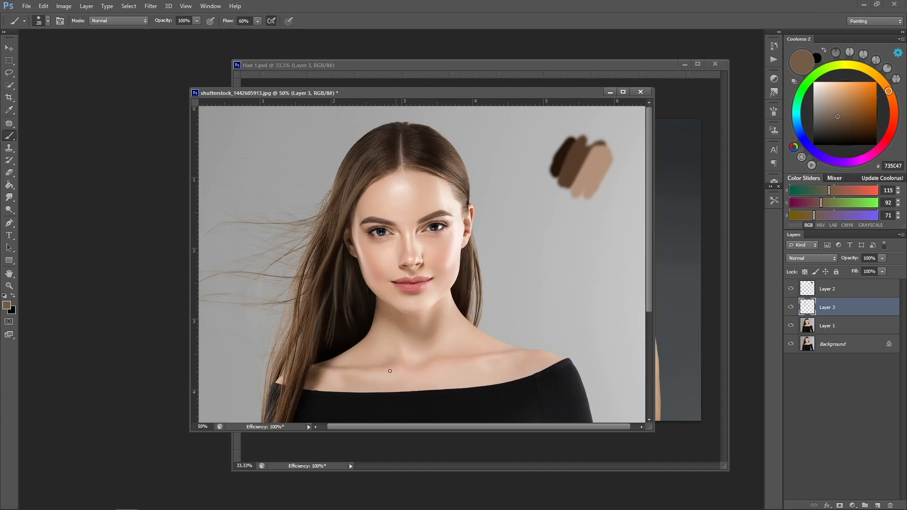
Sample a darker brown beside the neck and paint strands down the dark hair toward the shoulder.
{"action": "scroll", "coordinate": [396, 366], "scroll_direction": "down", "scroll_amount": 3}
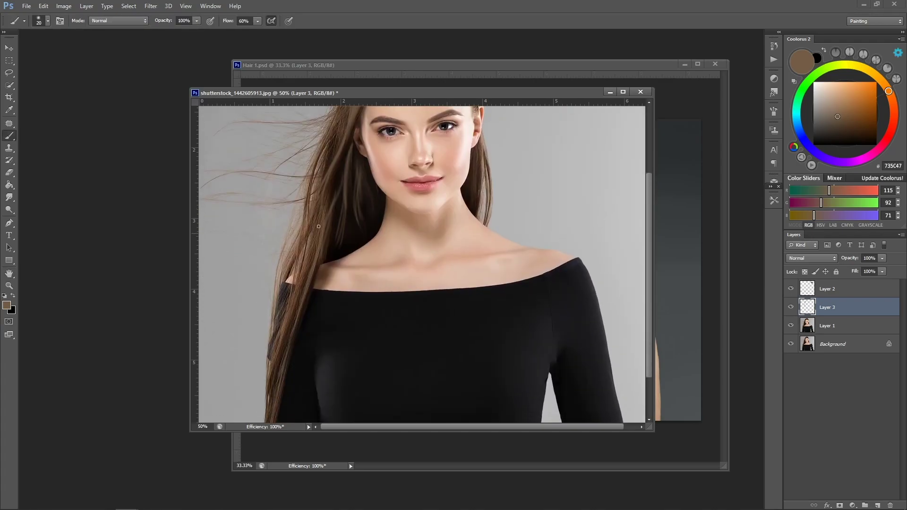
{"action": "scroll", "coordinate": [318, 237], "scroll_direction": "up", "scroll_amount": 3}
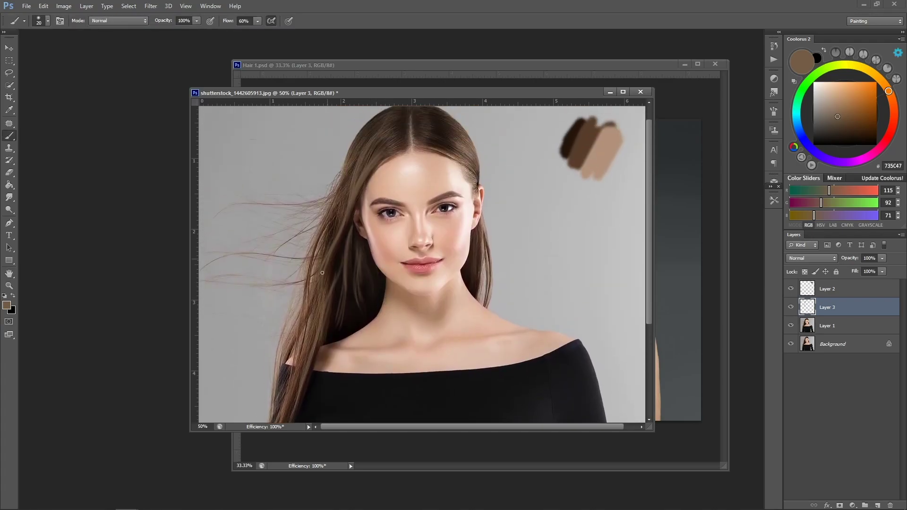
{"action": "scroll", "coordinate": [339, 246], "scroll_direction": "up", "scroll_amount": 1}
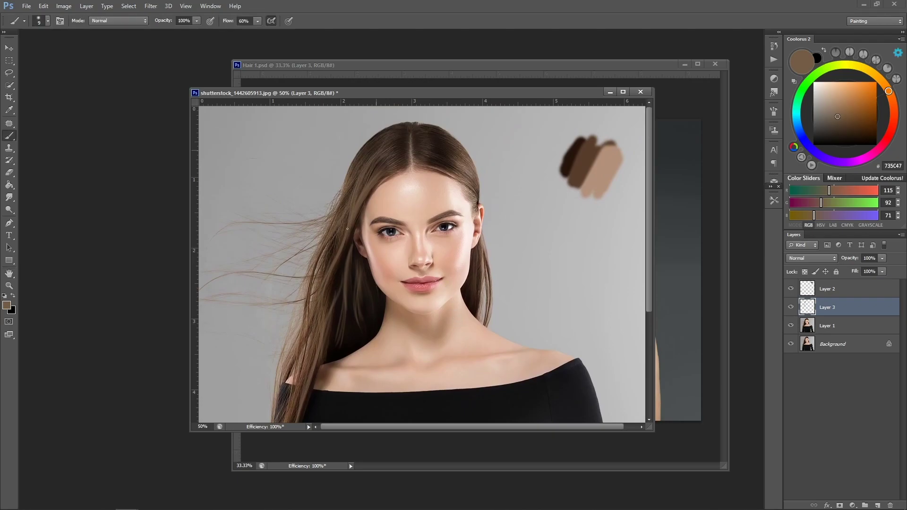
{"action": "key", "text": "bracketright"}
{"action": "scroll", "coordinate": [337, 247], "scroll_direction": "down", "scroll_amount": 5}
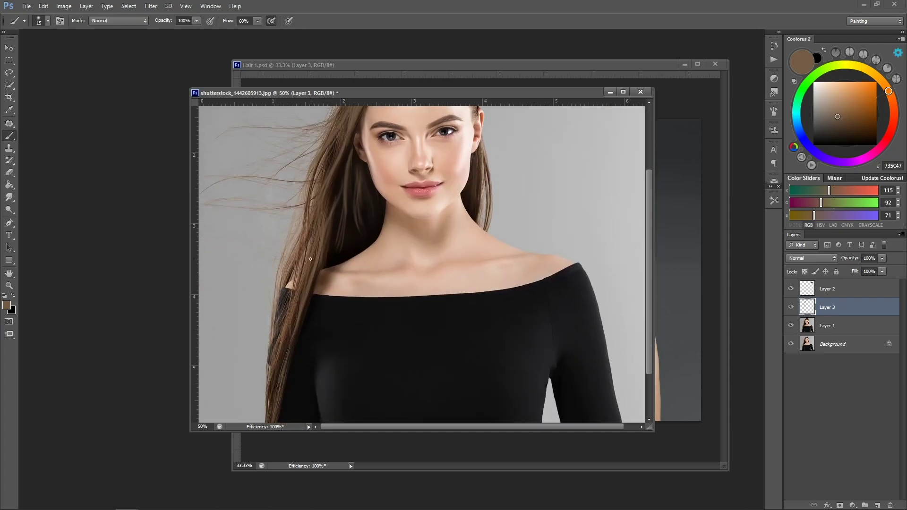
{"action": "left_click", "coordinate": [363, 193], "text": "alt"}
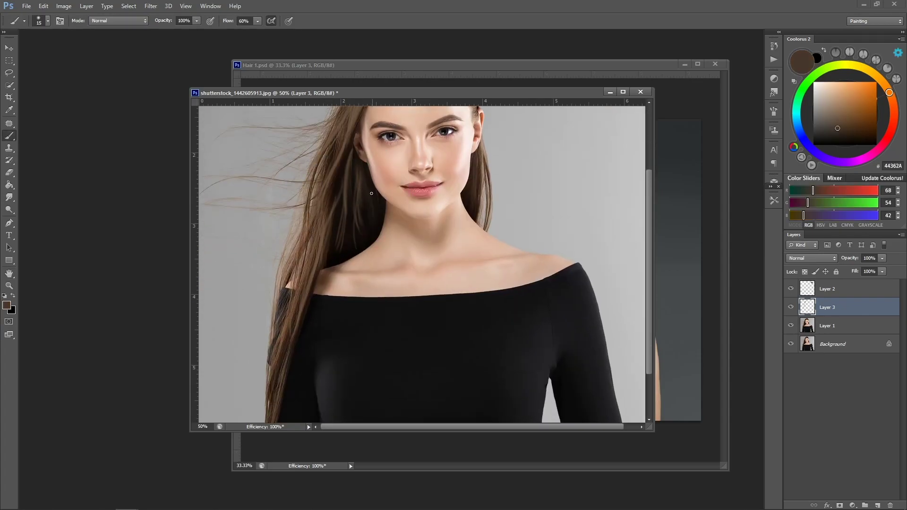
{"action": "mouse_move", "coordinate": [362, 201]}
{"action": "left_mouse_down"}
{"action": "mouse_move", "coordinate": [368, 245]}
{"action": "mouse_move", "coordinate": [334, 278]}
{"action": "left_mouse_up"}
Sample a brown from the hair and paint strands in the hair beside the face on Layer 3.
{"action": "key", "text": "z"}
{"action": "left_click", "coordinate": [454, 208], "text": "alt"}
{"action": "left_click", "coordinate": [454, 207], "text": "alt"}
{"action": "left_click", "coordinate": [454, 208], "text": "alt"}
{"action": "key", "text": "ctrl+plus"}
{"action": "key", "text": "ctrl+plus"}
{"action": "key", "text": "b"}
{"action": "left_click", "coordinate": [364, 200], "text": "alt"}
{"action": "left_click_drag", "start_coordinate": [364, 201], "coordinate": [451, 205]}
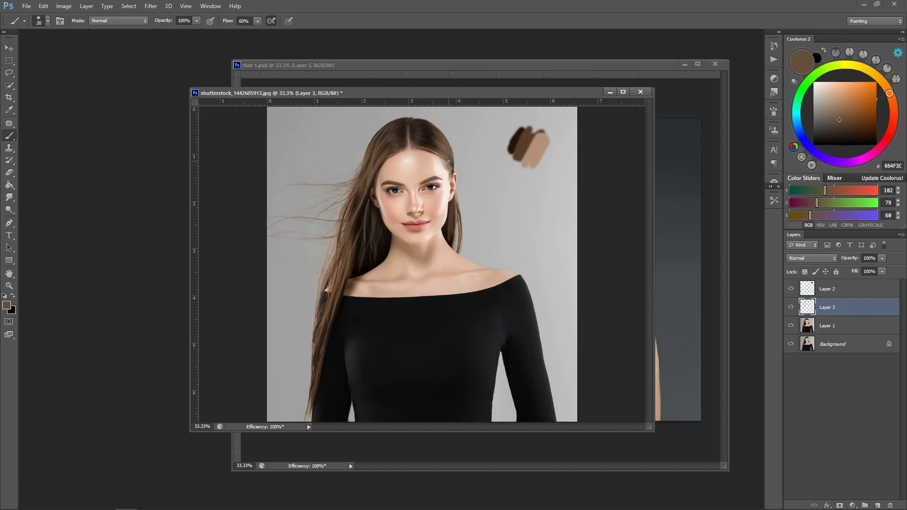
Flip the canvas horizontally and activate the Smudge tool on Layer 1 over the crown.
{"action": "key", "text": "ctrl+shift+h"}
{"action": "left_click", "coordinate": [830, 325]}
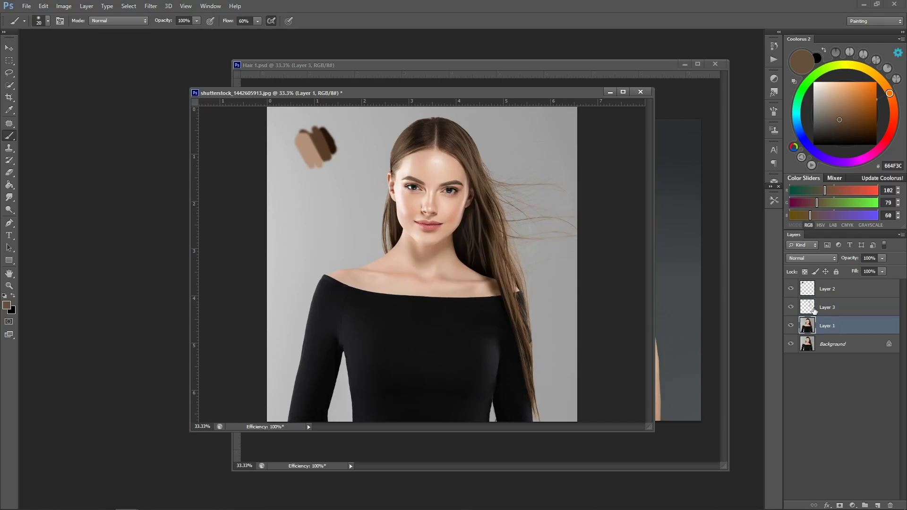
{"action": "key", "text": "z"}
{"action": "left_click", "coordinate": [431, 148]}
{"action": "left_click", "coordinate": [484, 141]}
{"action": "left_click_drag", "start_coordinate": [487, 168], "coordinate": [483, 214]}
{"action": "left_click", "coordinate": [467, 196], "text": "alt"}
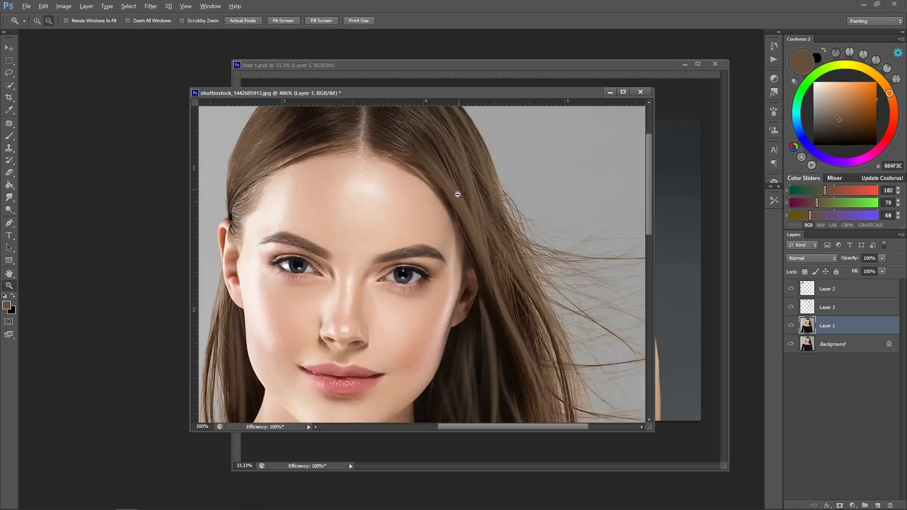
{"action": "key", "text": "space"}
{"action": "key", "text": "z"}
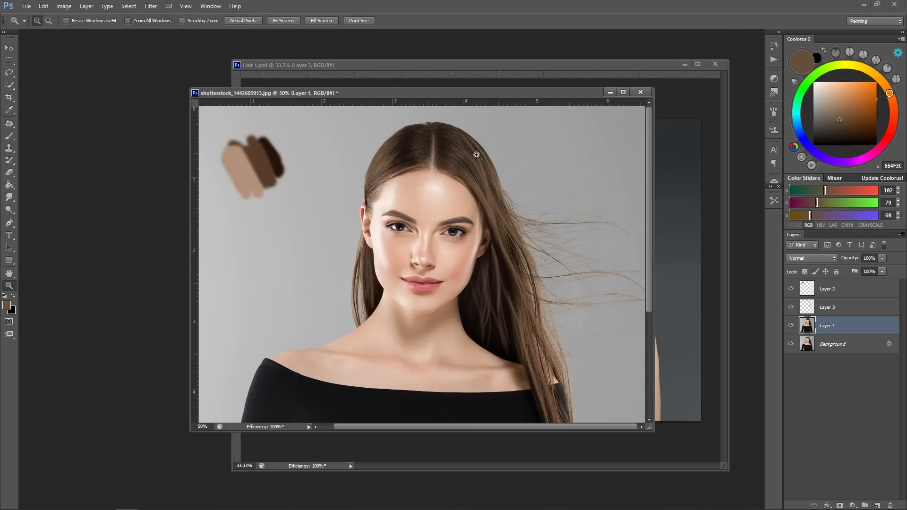
{"action": "left_click", "coordinate": [475, 153]}
{"action": "key", "text": "h"}
{"action": "left_click_drag", "start_coordinate": [475, 160], "coordinate": [450, 165]}
{"action": "left_click", "coordinate": [10, 198]}
{"action": "left_click", "coordinate": [10, 198]}
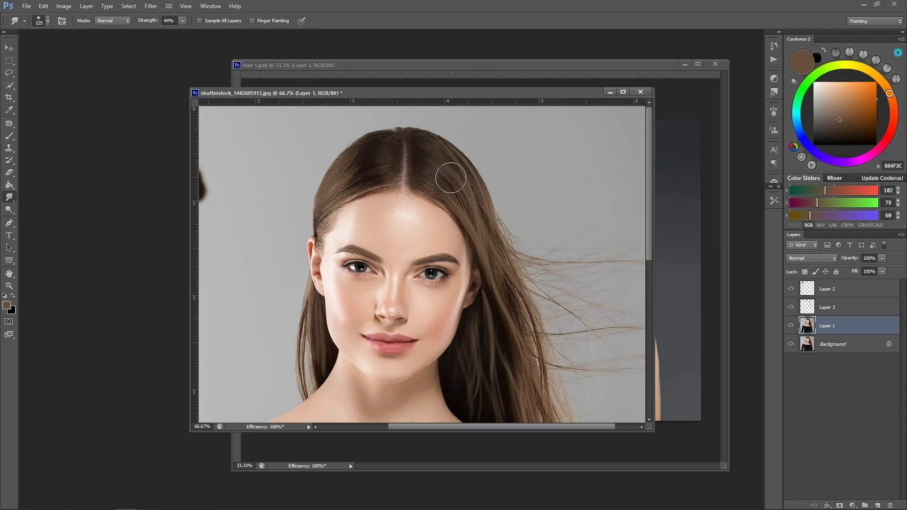
Smudge the hair on Layer 1 from the crown down the long strands, enlarging the brush to 175 for the lower hair.
{"action": "key", "text": "bracketleft"}
{"action": "key", "text": "bracketleft"}
{"action": "key", "text": "bracketright"}
{"action": "key", "text": "bracketright"}
{"action": "key", "text": "bracketright"}
{"action": "key", "text": "bracketleft"}
{"action": "key", "text": "bracketleft"}
{"action": "key", "text": "bracketleft"}
{"action": "key", "text": "bracketleft"}
{"action": "key", "text": "h"}
{"action": "left_click_drag", "start_coordinate": [464, 318], "coordinate": [422, 238]}
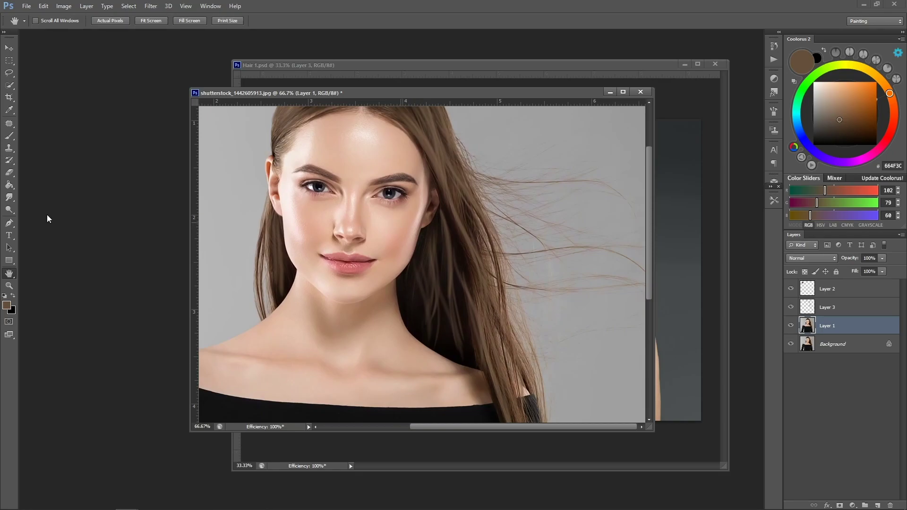
{"action": "key", "text": "r"}
{"action": "key", "text": "bracketright"}
{"action": "key", "text": "bracketright"}
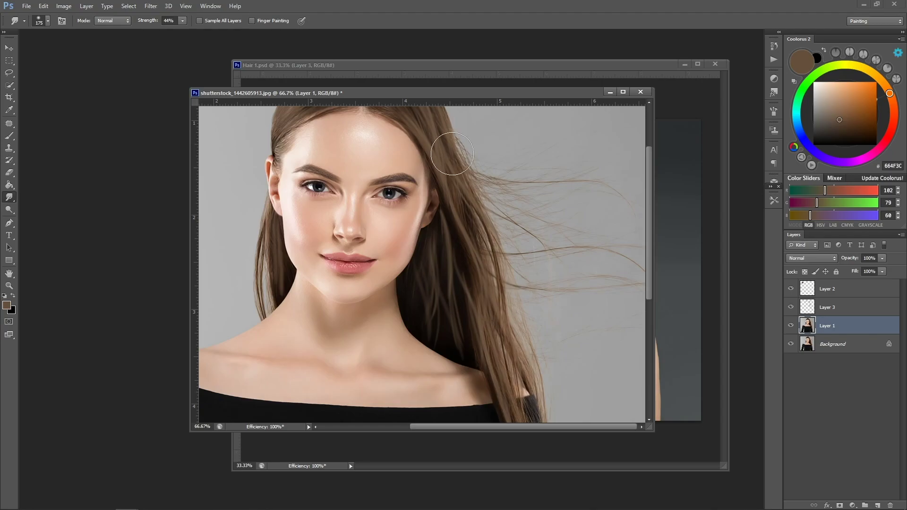
{"action": "key", "text": "space"}
{"action": "left_click_drag", "start_coordinate": [461, 221], "coordinate": [491, 294]}
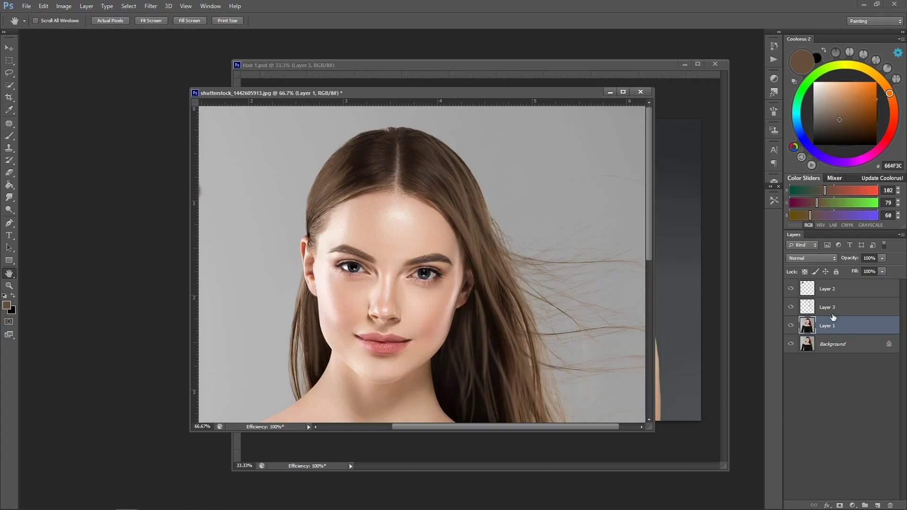
Sample browns across the hair and paint strands over the crown and the short side below the ear on Layer 3.
{"action": "left_click", "coordinate": [844, 292]}
{"action": "left_click", "coordinate": [836, 309]}
{"action": "key", "text": "b"}
{"action": "left_click", "coordinate": [338, 179], "text": "alt"}
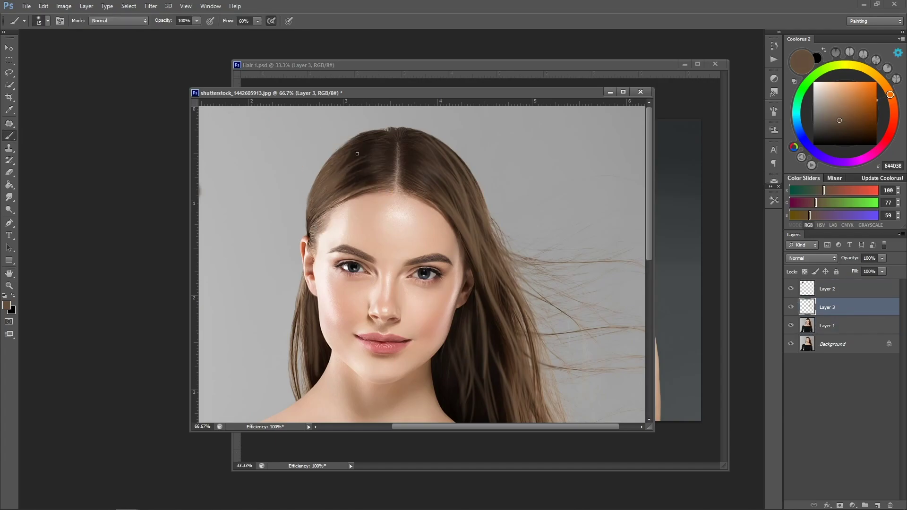
{"action": "left_click", "coordinate": [372, 152], "text": "alt"}
{"action": "left_click", "coordinate": [435, 198], "text": "alt"}
{"action": "left_click", "coordinate": [469, 208], "text": "alt"}
{"action": "left_click_drag", "start_coordinate": [310, 316], "coordinate": [308, 372]}
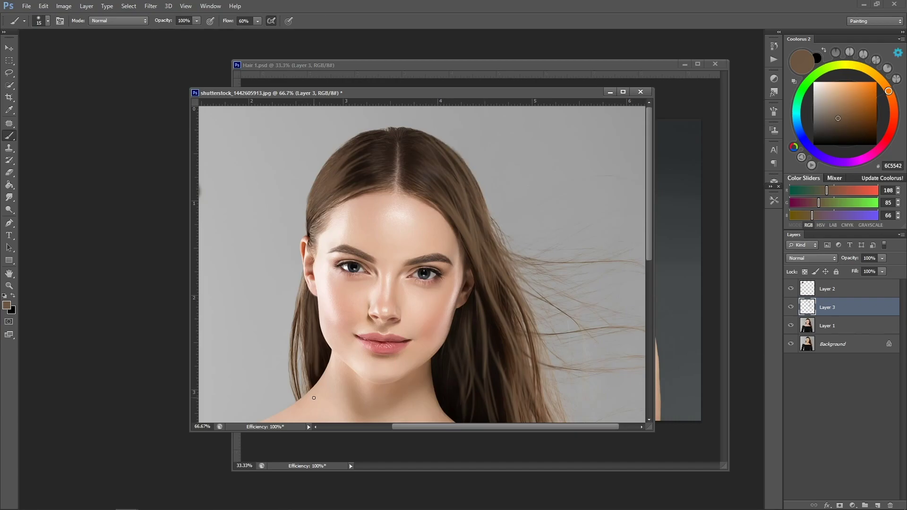
{"action": "key", "text": "z"}
{"action": "left_click", "coordinate": [555, 283], "text": "alt"}
{"action": "left_click", "coordinate": [548, 283], "text": "alt"}
{"action": "left_click", "coordinate": [547, 284], "text": "alt"}
{"action": "key", "text": "ctrl+plus"}
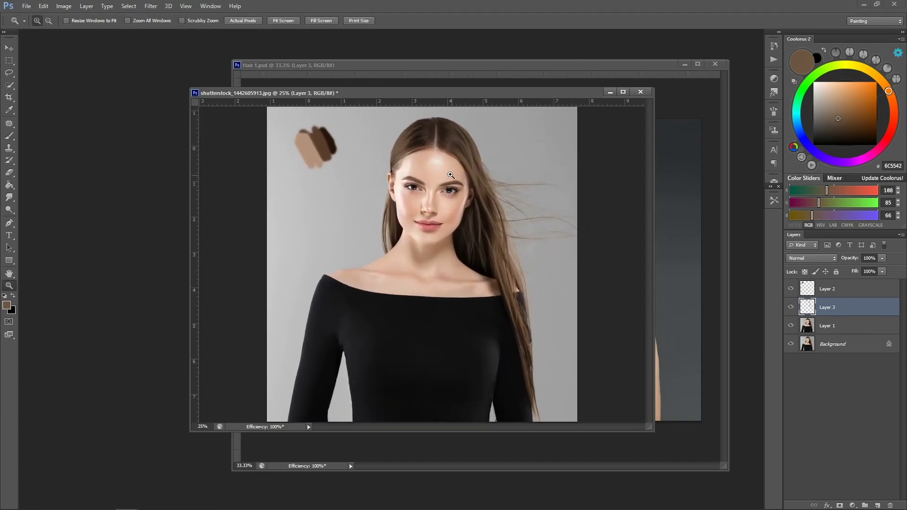
{"action": "key", "text": "b"}
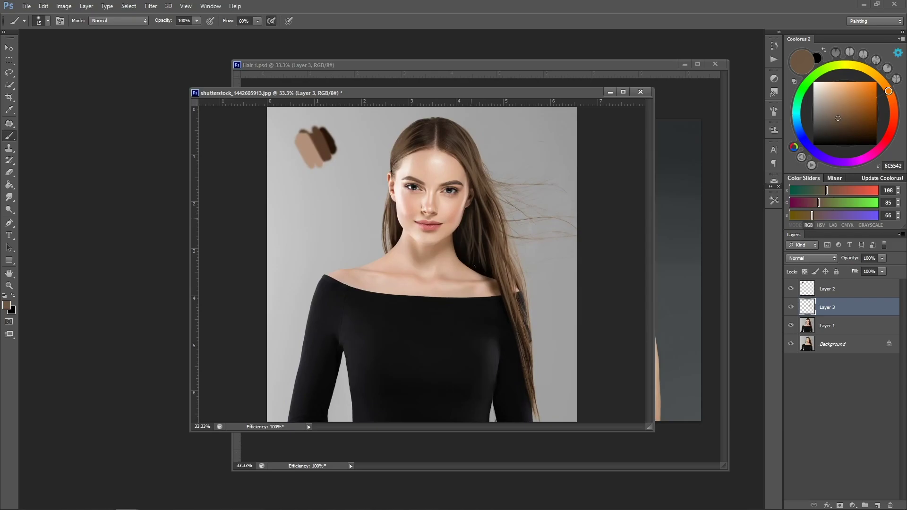
Try a larger brown brush stroke in the dark hair beside the neck on Layer 3 and undo it.
{"action": "key", "text": "z"}
{"action": "left_click", "coordinate": [483, 228]}
{"action": "left_click", "coordinate": [485, 216]}
{"action": "key", "text": "b"}
{"action": "left_click_drag", "start_coordinate": [486, 238], "coordinate": [482, 298]}
{"action": "key", "text": "ctrl+z"}
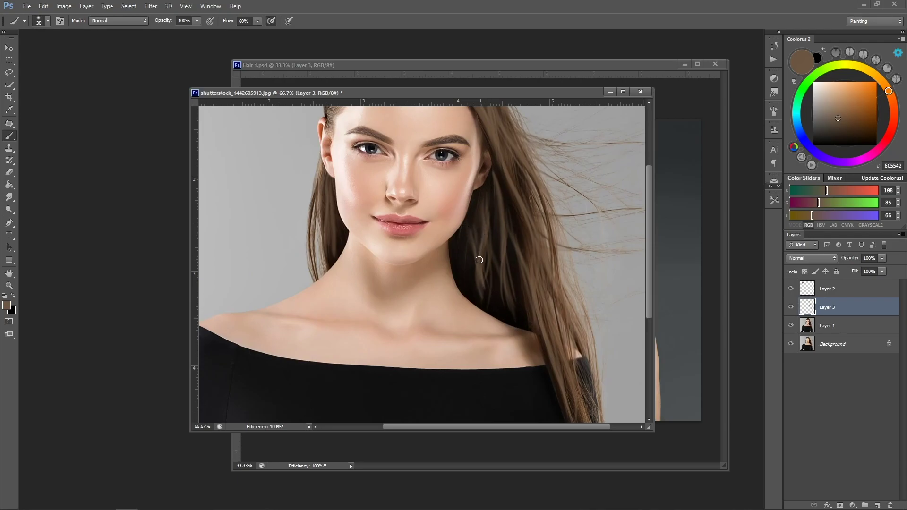
{"action": "key", "text": "z"}
{"action": "left_click", "coordinate": [509, 185], "text": "alt"}
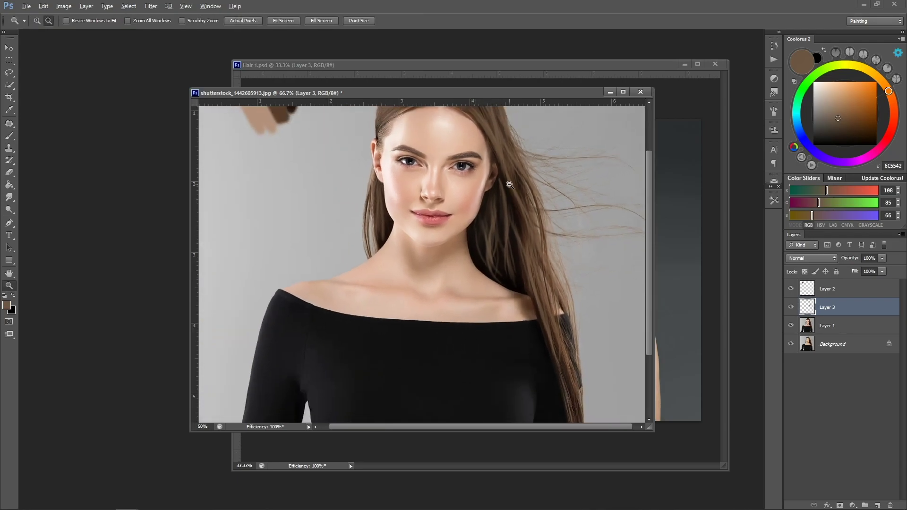
{"action": "left_click", "coordinate": [509, 185], "text": "alt"}
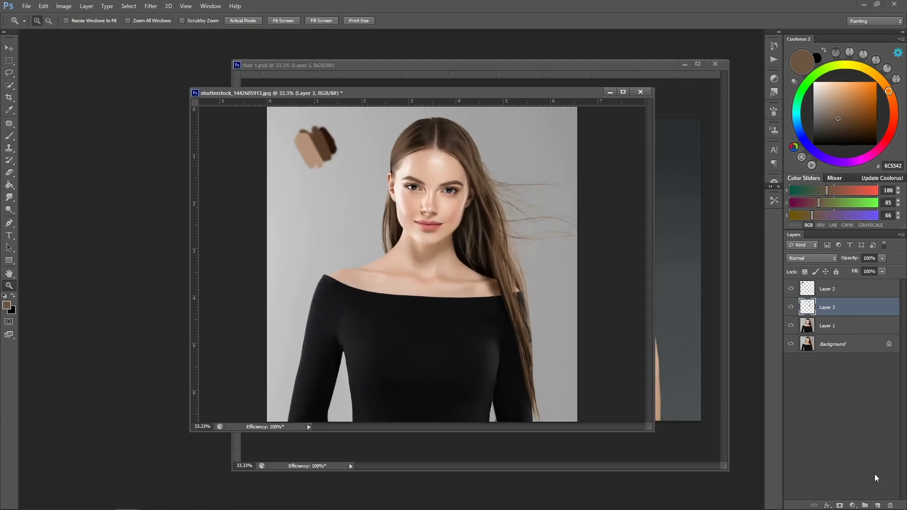
Rename Layer 3 as "mid" and add a new layer named "highlight" above it.
{"action": "double_click", "coordinate": [830, 308]}
{"action": "type", "text": "mid"}
{"action": "key", "text": "Return"}
{"action": "left_click", "coordinate": [877, 505]}
{"action": "double_click", "coordinate": [828, 308]}
{"action": "type", "text": "high"}
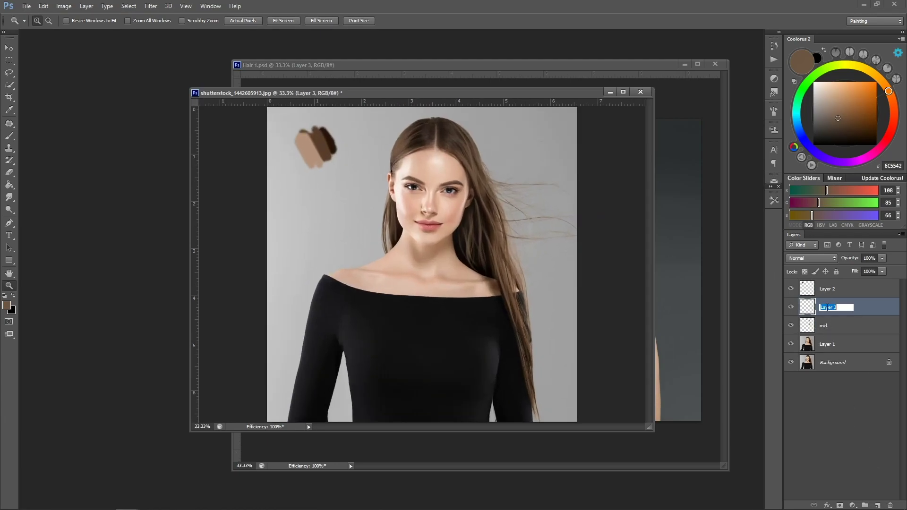
{"action": "key", "text": "Return"}
Sample the light-brown swatch and brighten it to the peach colour FFD0AF for painting.
{"action": "key", "text": "b"}
{"action": "left_click", "coordinate": [306, 152], "text": "alt"}
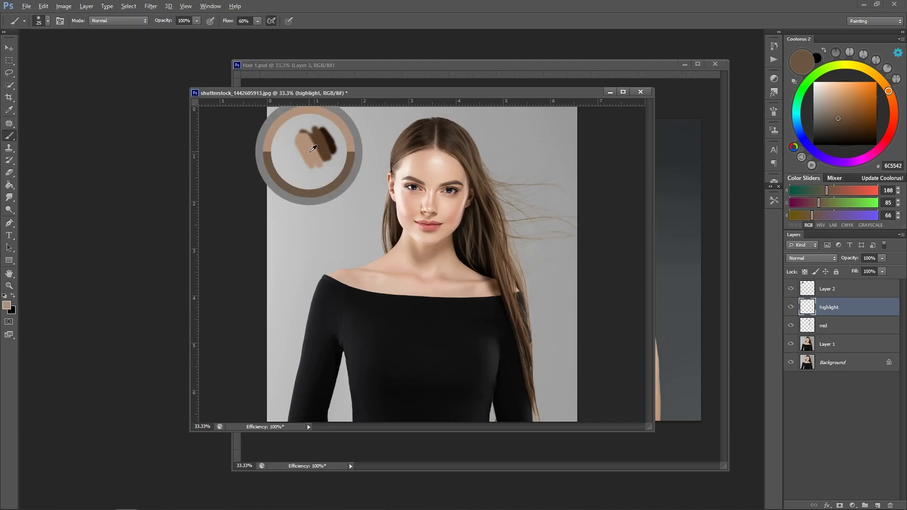
{"action": "left_click_drag", "start_coordinate": [835, 98], "coordinate": [834, 80]}
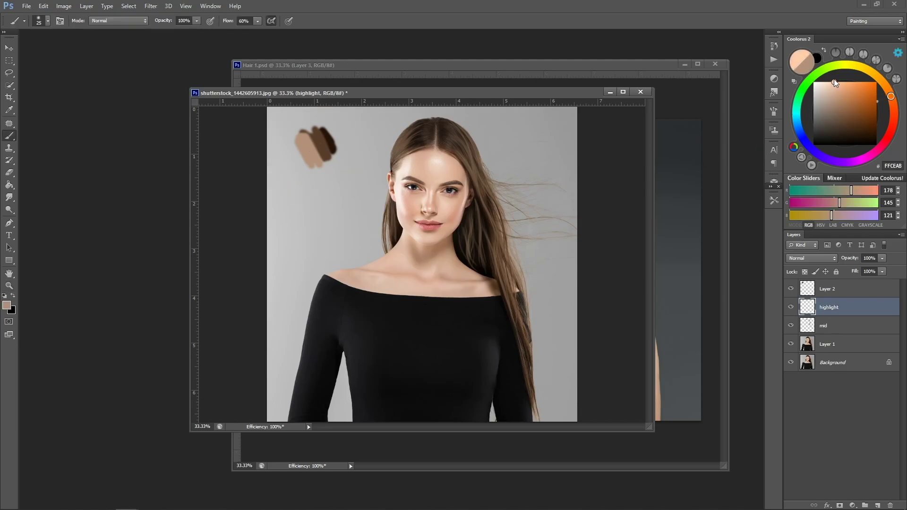
Paint peach highlight strands on the highlight layer from the crown along the outer hair down to the ear, varying the brush size.
{"action": "key", "text": "z"}
{"action": "left_click", "coordinate": [417, 112]}
{"action": "left_click", "coordinate": [420, 113]}
{"action": "key", "text": "b"}
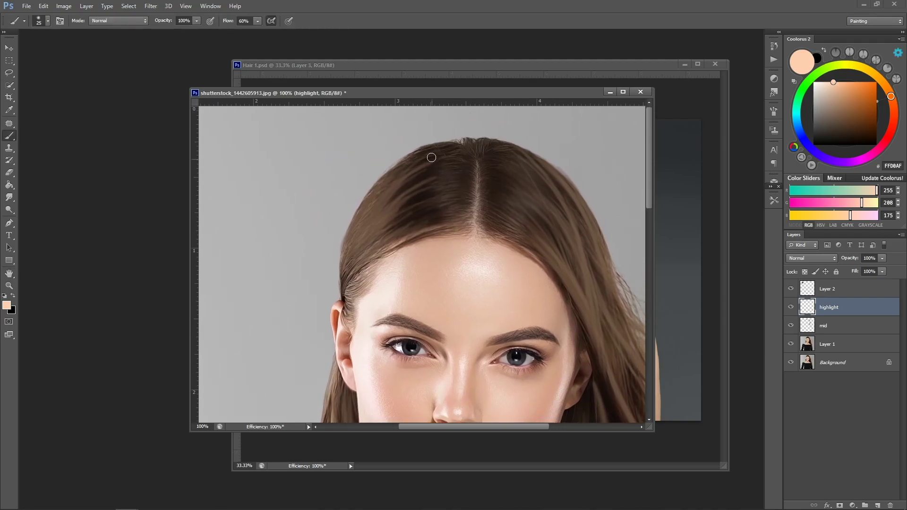
{"action": "left_click_drag", "start_coordinate": [385, 173], "coordinate": [381, 180]}
{"action": "key", "text": "bracketright"}
{"action": "key", "text": "bracketright"}
{"action": "key", "text": "bracketright"}
{"action": "mouse_move", "coordinate": [439, 143]}
{"action": "left_mouse_down"}
{"action": "mouse_move", "coordinate": [368, 194]}
{"action": "mouse_move", "coordinate": [434, 146]}
{"action": "mouse_move", "coordinate": [358, 215]}
{"action": "left_mouse_up"}
{"action": "left_click_drag", "start_coordinate": [401, 171], "coordinate": [346, 245]}
{"action": "left_click_drag", "start_coordinate": [381, 205], "coordinate": [349, 254]}
{"action": "key", "text": "bracketleft"}
{"action": "mouse_move", "coordinate": [374, 188]}
{"action": "left_mouse_down"}
{"action": "mouse_move", "coordinate": [341, 259]}
{"action": "mouse_move", "coordinate": [379, 179]}
{"action": "mouse_move", "coordinate": [337, 278]}
{"action": "mouse_move", "coordinate": [365, 216]}
{"action": "mouse_move", "coordinate": [340, 249]}
{"action": "mouse_move", "coordinate": [340, 284]}
{"action": "mouse_move", "coordinate": [348, 228]}
{"action": "mouse_move", "coordinate": [328, 279]}
{"action": "mouse_move", "coordinate": [343, 255]}
{"action": "mouse_move", "coordinate": [339, 287]}
{"action": "left_mouse_up"}
{"action": "key", "text": "bracketleft"}
{"action": "left_click_drag", "start_coordinate": [357, 245], "coordinate": [337, 288]}
{"action": "left_click_drag", "start_coordinate": [360, 224], "coordinate": [342, 288]}
{"action": "left_click_drag", "start_coordinate": [387, 209], "coordinate": [346, 284]}
{"action": "key", "text": "bracketright"}
{"action": "key", "text": "bracketright"}
{"action": "key", "text": "bracketright"}
{"action": "key", "text": "bracketright"}
{"action": "key", "text": "bracketright"}
{"action": "left_click_drag", "start_coordinate": [380, 185], "coordinate": [344, 287]}
{"action": "left_click_drag", "start_coordinate": [395, 261], "coordinate": [432, 142]}
{"action": "mouse_move", "coordinate": [396, 116]}
{"action": "left_mouse_down"}
{"action": "mouse_move", "coordinate": [377, 178]}
{"action": "mouse_move", "coordinate": [376, 153]}
{"action": "left_mouse_up"}
{"action": "key", "text": "b"}
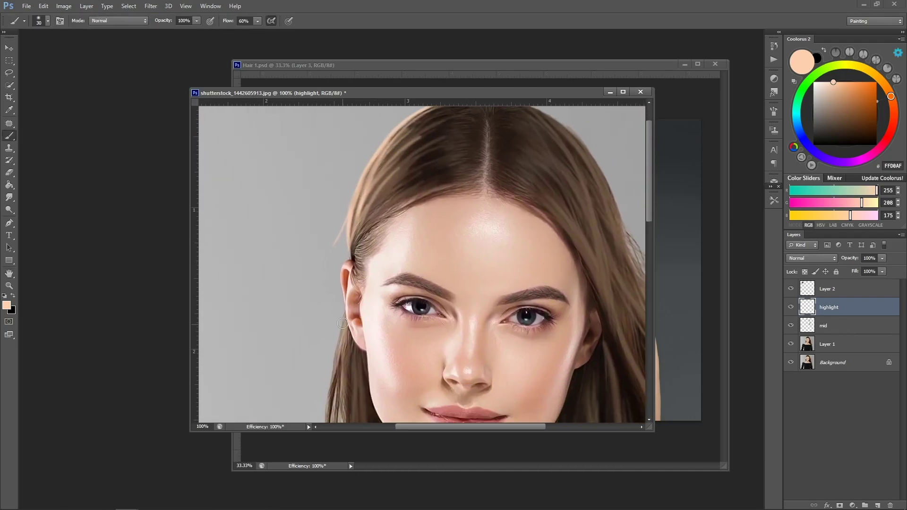
Paint thin peach highlights and loose curved strands in the hair below the same ear.
{"action": "key", "text": "bracketleft"}
{"action": "left_click_drag", "start_coordinate": [339, 343], "coordinate": [325, 420]}
{"action": "left_click_drag", "start_coordinate": [343, 309], "coordinate": [334, 365]}
{"action": "left_click_drag", "start_coordinate": [347, 320], "coordinate": [337, 362]}
{"action": "mouse_move", "coordinate": [388, 333]}
{"action": "left_mouse_down"}
{"action": "mouse_move", "coordinate": [418, 199]}
{"action": "mouse_move", "coordinate": [353, 334]}
{"action": "left_mouse_up"}
{"action": "key", "text": "bracketright"}
{"action": "left_click_drag", "start_coordinate": [366, 251], "coordinate": [354, 299]}
{"action": "mouse_move", "coordinate": [381, 228]}
{"action": "left_mouse_down"}
{"action": "mouse_move", "coordinate": [376, 356]}
{"action": "mouse_move", "coordinate": [344, 350]}
{"action": "mouse_move", "coordinate": [325, 375]}
{"action": "mouse_move", "coordinate": [341, 380]}
{"action": "left_mouse_up"}
Add fine peach flyaway strands at the side of the head just above the ear with a smaller brush.
{"action": "key", "text": "bracketleft"}
{"action": "mouse_move", "coordinate": [371, 190]}
{"action": "left_mouse_down"}
{"action": "mouse_move", "coordinate": [340, 314]}
{"action": "mouse_move", "coordinate": [293, 332]}
{"action": "left_mouse_up"}
{"action": "left_click_drag", "start_coordinate": [328, 207], "coordinate": [295, 266]}
{"action": "left_click_drag", "start_coordinate": [301, 221], "coordinate": [291, 284]}
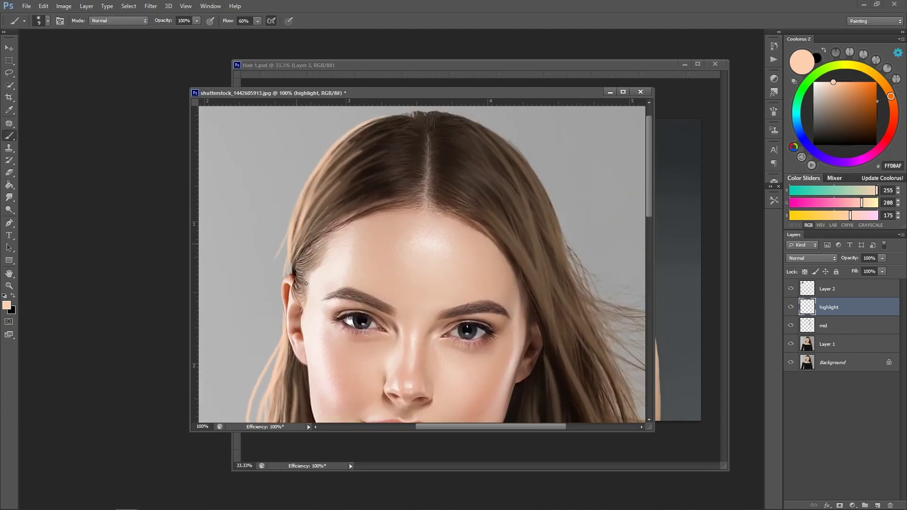
Flip the canvas horizontally back to its original orientation.
{"action": "key", "text": "z"}
{"action": "left_click", "coordinate": [421, 203], "text": "alt"}
{"action": "left_click", "coordinate": [421, 203], "text": "alt"}
{"action": "left_click", "coordinate": [421, 203], "text": "alt"}
{"action": "key", "text": "ctrl+shift+h"}
Paint a thin peach rim highlight from the parting along the outer contour of the long-hair side.
{"action": "left_click", "coordinate": [365, 133]}
{"action": "left_click", "coordinate": [418, 134]}
{"action": "left_click_drag", "start_coordinate": [419, 134], "coordinate": [473, 252]}
{"action": "key", "text": "b"}
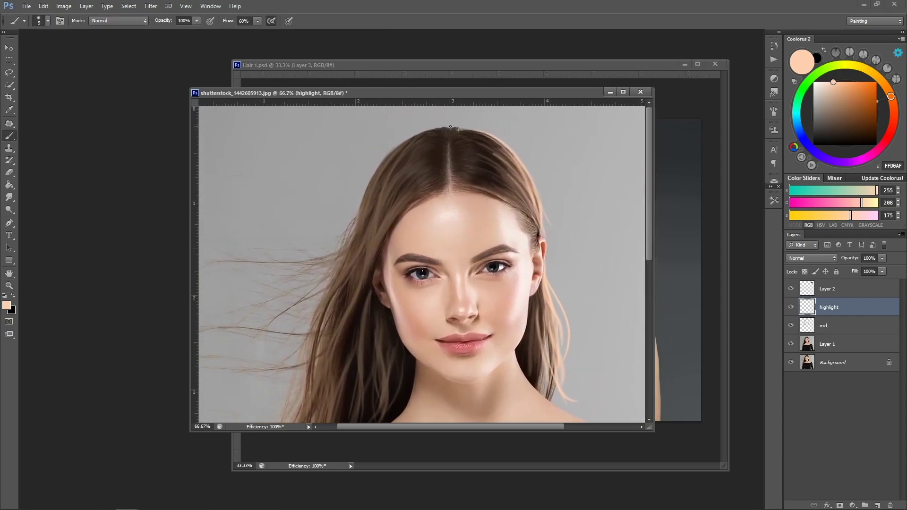
{"action": "left_click_drag", "start_coordinate": [425, 133], "coordinate": [373, 180]}
{"action": "mouse_move", "coordinate": [414, 136]}
{"action": "left_mouse_down"}
{"action": "mouse_move", "coordinate": [394, 150]}
{"action": "mouse_move", "coordinate": [363, 208]}
{"action": "left_mouse_up"}
{"action": "key", "text": "z"}
{"action": "left_click", "coordinate": [354, 165]}
{"action": "key", "text": "b"}
{"action": "key", "text": "bracketright"}
{"action": "mouse_move", "coordinate": [450, 129]}
{"action": "left_mouse_down"}
{"action": "mouse_move", "coordinate": [394, 189]}
{"action": "mouse_move", "coordinate": [378, 238]}
{"action": "left_mouse_up"}
Replace the first loose peach strand with two curved flyaways sweeping outward from the long-hair side.
{"action": "left_click_drag", "start_coordinate": [381, 179], "coordinate": [283, 348]}
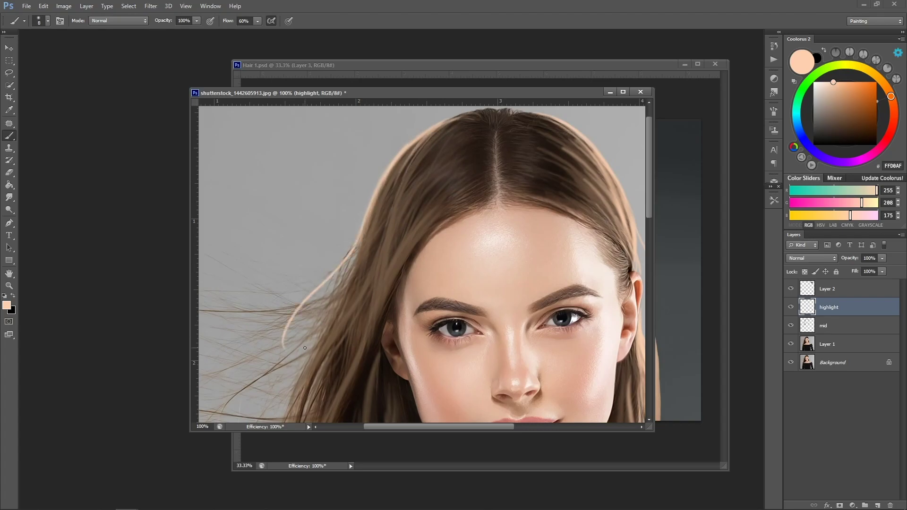
{"action": "key", "text": "ctrl+z"}
{"action": "left_click_drag", "start_coordinate": [346, 257], "coordinate": [283, 350]}
{"action": "left_click_drag", "start_coordinate": [360, 232], "coordinate": [293, 366]}
Paint peach strands along the outer edge of the long-hair side, from beside the forehead down past the cheek, with a larger brush.
{"action": "left_click_drag", "start_coordinate": [396, 268], "coordinate": [413, 227]}
{"action": "key", "text": "bracketright"}
{"action": "mouse_move", "coordinate": [418, 124]}
{"action": "left_mouse_down"}
{"action": "mouse_move", "coordinate": [377, 261]}
{"action": "mouse_move", "coordinate": [408, 128]}
{"action": "mouse_move", "coordinate": [363, 279]}
{"action": "left_mouse_up"}
{"action": "left_click_drag", "start_coordinate": [386, 179], "coordinate": [336, 310]}
{"action": "left_click_drag", "start_coordinate": [366, 249], "coordinate": [315, 373]}
{"action": "left_click_drag", "start_coordinate": [394, 250], "coordinate": [318, 391]}
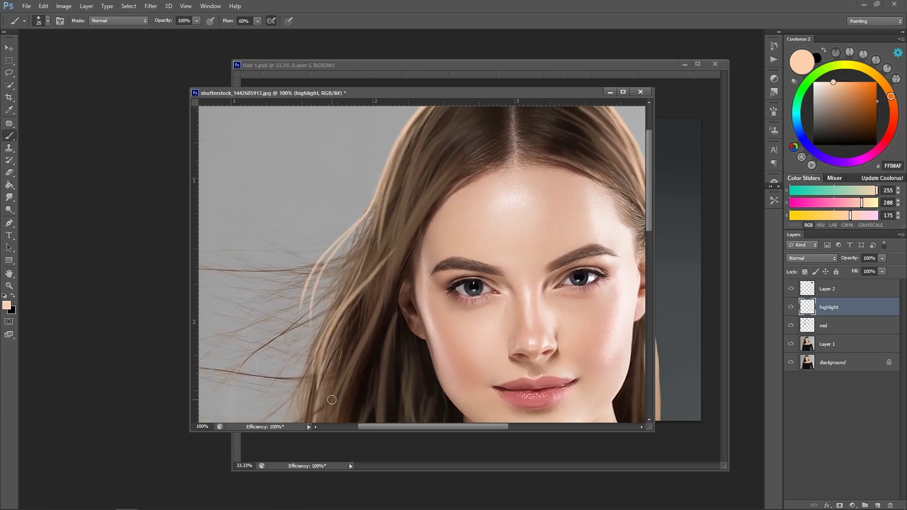
Layer more peach strands through the long-hair side beside the ear, following the hair's sweep down and outward.
{"action": "key", "text": "bracketright"}
{"action": "left_click_drag", "start_coordinate": [404, 210], "coordinate": [307, 371]}
{"action": "key", "text": "space"}
{"action": "left_click_drag", "start_coordinate": [327, 339], "coordinate": [363, 282]}
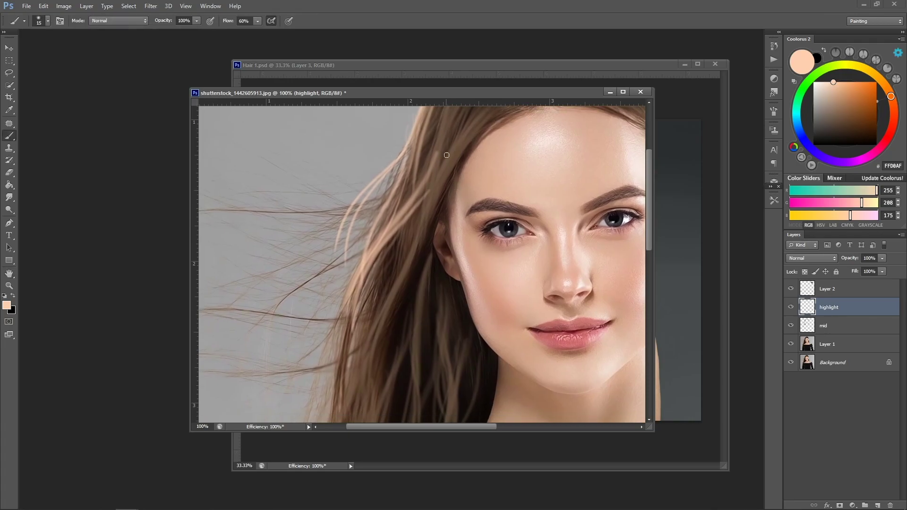
{"action": "left_click_drag", "start_coordinate": [438, 192], "coordinate": [373, 308]}
{"action": "left_click_drag", "start_coordinate": [396, 180], "coordinate": [358, 316]}
{"action": "left_click_drag", "start_coordinate": [385, 230], "coordinate": [329, 355]}
{"action": "left_click_drag", "start_coordinate": [359, 220], "coordinate": [308, 352]}
Paint two long peach strands with a 15 px brush from beside the ear down into the hair next to the neck.
{"action": "key", "text": "space"}
{"action": "left_click_drag", "start_coordinate": [406, 287], "coordinate": [462, 189]}
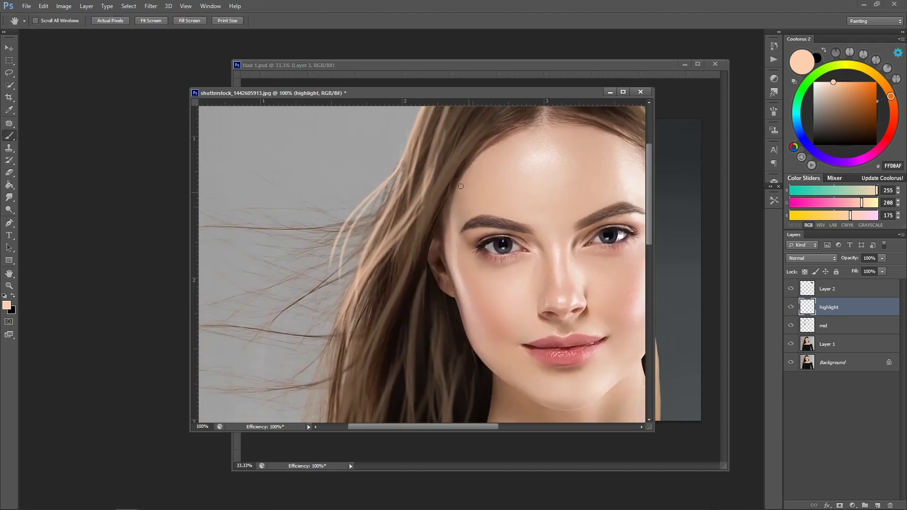
{"action": "key", "text": "space"}
{"action": "mouse_move", "coordinate": [398, 296]}
{"action": "left_mouse_down"}
{"action": "mouse_move", "coordinate": [452, 202]}
{"action": "mouse_move", "coordinate": [420, 250]}
{"action": "mouse_move", "coordinate": [404, 352]}
{"action": "left_mouse_up"}
{"action": "left_click_drag", "start_coordinate": [455, 179], "coordinate": [405, 355]}
{"action": "left_click_drag", "start_coordinate": [423, 185], "coordinate": [408, 390]}
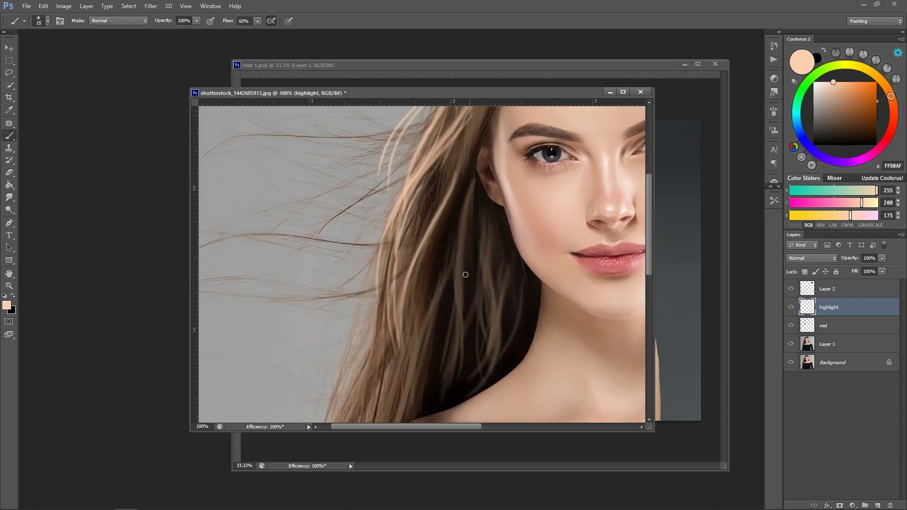
Add peach strands through the outer lower lengths of the long-hair side with a 20 px brush.
{"action": "key", "text": "bracketright"}
{"action": "left_click_drag", "start_coordinate": [401, 274], "coordinate": [341, 453]}
{"action": "left_click_drag", "start_coordinate": [409, 237], "coordinate": [347, 437]}
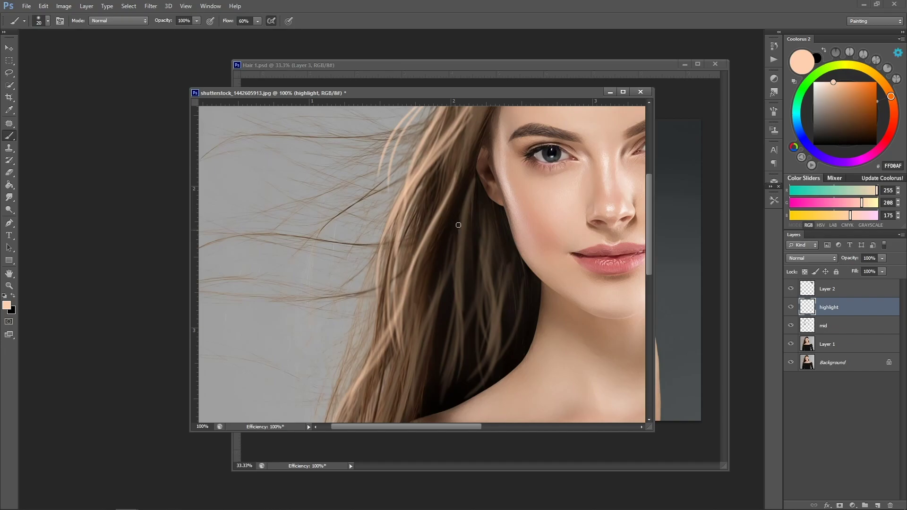
{"action": "left_click_drag", "start_coordinate": [462, 132], "coordinate": [401, 317]}
{"action": "left_click_drag", "start_coordinate": [428, 165], "coordinate": [373, 349]}
{"action": "mouse_move", "coordinate": [411, 224]}
{"action": "left_mouse_down"}
{"action": "mouse_move", "coordinate": [324, 368]}
{"action": "mouse_move", "coordinate": [322, 414]}
{"action": "left_mouse_up"}
Continue the peach strands down the long lengths toward the shoulder and over the dark sleeve.
{"action": "key", "text": "space"}
{"action": "left_click_drag", "start_coordinate": [470, 223], "coordinate": [415, 385]}
{"action": "left_click_drag", "start_coordinate": [359, 279], "coordinate": [336, 371]}
{"action": "left_click_drag", "start_coordinate": [428, 204], "coordinate": [360, 331]}
{"action": "left_click_drag", "start_coordinate": [472, 194], "coordinate": [370, 319]}
{"action": "left_click_drag", "start_coordinate": [475, 148], "coordinate": [393, 336]}
{"action": "left_click_drag", "start_coordinate": [485, 130], "coordinate": [399, 321]}
Paint broader peach strands over the hair lengths falling across the shoulder, enlarging the brush to 30 px.
{"action": "key", "text": "ctrl+minus"}
{"action": "key", "text": "ctrl+minus"}
{"action": "key", "text": "ctrl+minus"}
{"action": "key", "text": "e"}
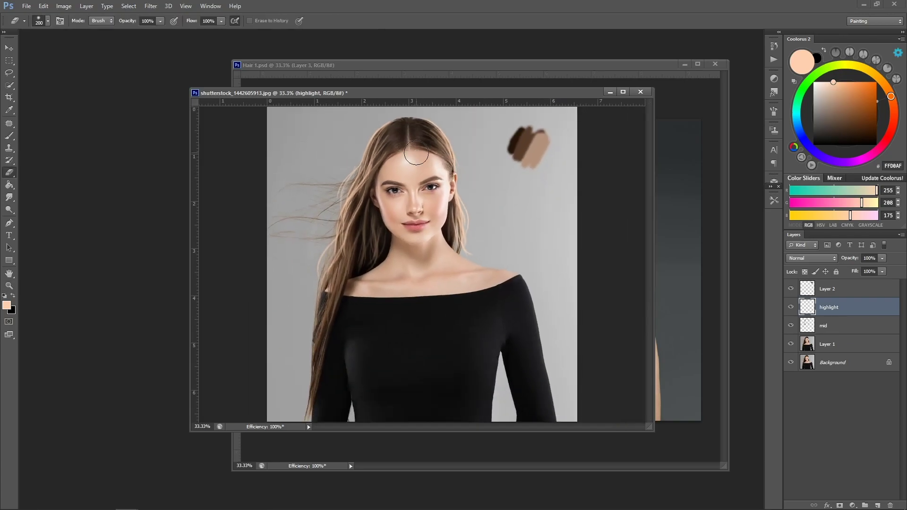
{"action": "key", "text": "bracketleft"}
{"action": "key", "text": "b"}
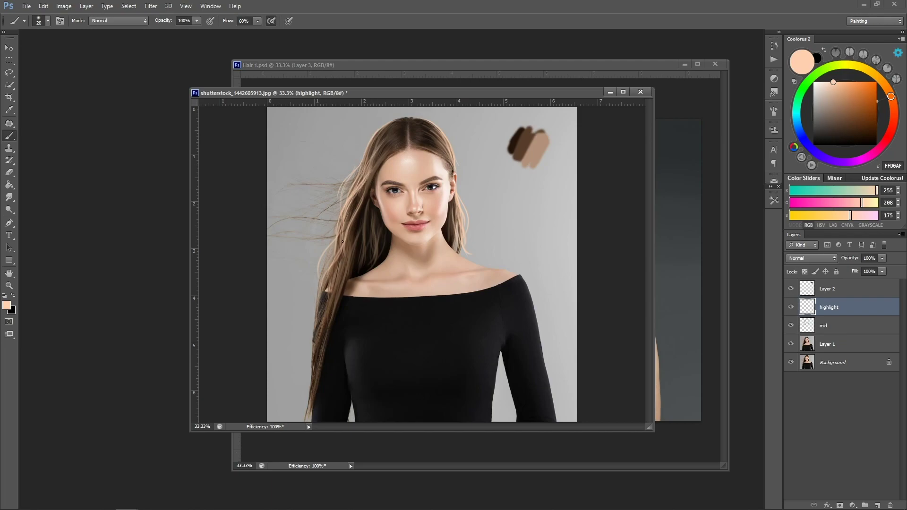
{"action": "left_click_drag", "start_coordinate": [337, 255], "coordinate": [310, 333]}
{"action": "left_click_drag", "start_coordinate": [337, 279], "coordinate": [313, 354]}
{"action": "key", "text": "bracketright"}
{"action": "key", "text": "bracketleft"}
{"action": "left_click_drag", "start_coordinate": [347, 263], "coordinate": [317, 340]}
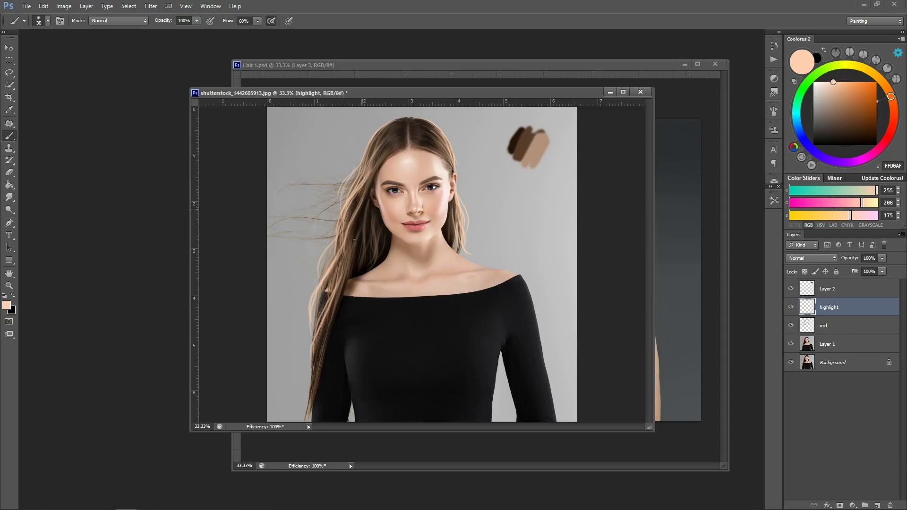
Redo the peach stroke on the hair over the upper arm and add a second strand beside it with a larger brush.
{"action": "key", "text": "z"}
{"action": "left_click", "coordinate": [354, 201]}
{"action": "left_click", "coordinate": [354, 201]}
{"action": "key", "text": "b"}
{"action": "left_click_drag", "start_coordinate": [333, 254], "coordinate": [284, 373]}
{"action": "key", "text": "ctrl+z"}
{"action": "key", "text": "bracketright"}
{"action": "left_click_drag", "start_coordinate": [318, 293], "coordinate": [281, 378]}
{"action": "left_click_drag", "start_coordinate": [318, 301], "coordinate": [271, 385]}
Add thinner curved loose peach strands bowing outward from the hair's outer edge near the shoulder.
{"action": "key", "text": "bracketleft"}
{"action": "key", "text": "bracketleft"}
{"action": "left_click_drag", "start_coordinate": [311, 255], "coordinate": [273, 364]}
{"action": "left_click_drag", "start_coordinate": [325, 199], "coordinate": [298, 284]}
{"action": "left_click_drag", "start_coordinate": [310, 243], "coordinate": [271, 330]}
Paint three fine peach flyaways sweeping outward into the gray background from the long-hair side with a smaller brush.
{"action": "key", "text": "bracketleft"}
{"action": "key", "text": "bracketleft"}
{"action": "key", "text": "bracketleft"}
{"action": "left_click_drag", "start_coordinate": [273, 267], "coordinate": [211, 236]}
{"action": "left_click_drag", "start_coordinate": [307, 228], "coordinate": [231, 221]}
{"action": "mouse_move", "coordinate": [318, 171]}
{"action": "left_mouse_down"}
{"action": "mouse_move", "coordinate": [293, 233]}
{"action": "mouse_move", "coordinate": [237, 160]}
{"action": "left_mouse_up"}
Paint a sampled dark brown 35271F strand through the lengths below the ear and a sampled tan A18168 strand beside the cheek.
{"action": "key", "text": "z"}
{"action": "left_click", "coordinate": [228, 141], "text": "alt"}
{"action": "left_click", "coordinate": [227, 141], "text": "alt"}
{"action": "left_click", "coordinate": [227, 140], "text": "alt"}
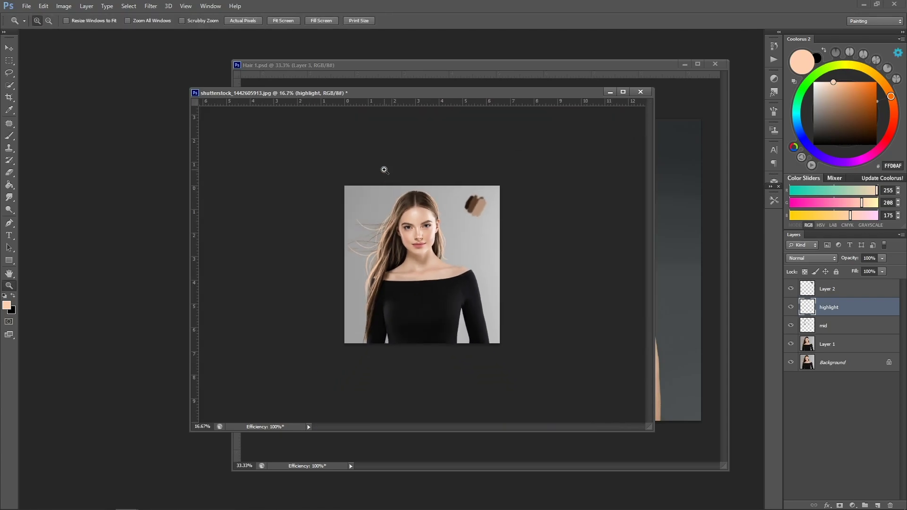
{"action": "left_click", "coordinate": [416, 171]}
{"action": "left_click", "coordinate": [415, 172]}
{"action": "key", "text": "b"}
{"action": "left_click", "coordinate": [361, 226], "text": "alt"}
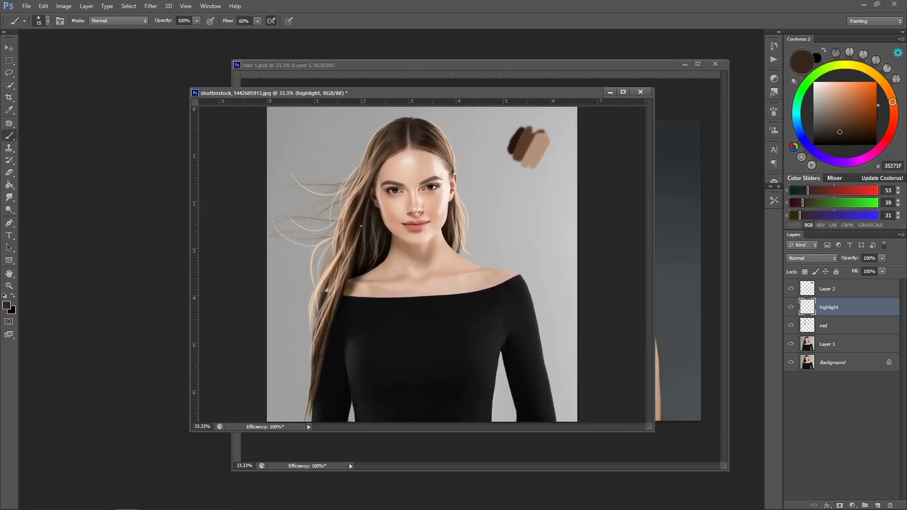
{"action": "key", "text": "bracketright"}
{"action": "key", "text": "bracketright"}
{"action": "key", "text": "bracketright"}
{"action": "key", "text": "bracketright"}
{"action": "key", "text": "bracketright"}
{"action": "key", "text": "bracketright"}
{"action": "key", "text": "bracketright"}
{"action": "key", "text": "bracketright"}
{"action": "left_click_drag", "start_coordinate": [356, 238], "coordinate": [327, 327]}
{"action": "left_click", "coordinate": [364, 200], "text": "alt"}
{"action": "left_click_drag", "start_coordinate": [363, 201], "coordinate": [367, 174]}
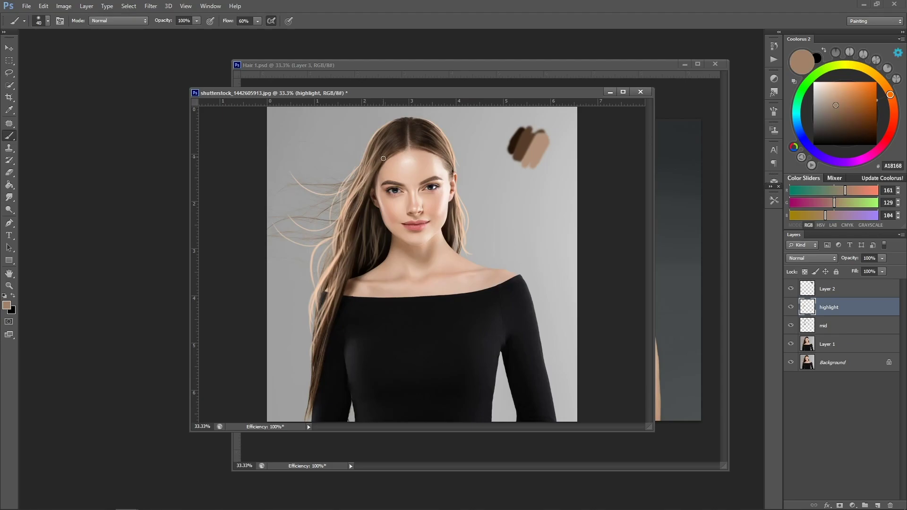
Compare the whole portrait with the highlight layer hidden and shown.
{"action": "key", "text": "z"}
{"action": "left_click", "coordinate": [415, 124], "text": "alt"}
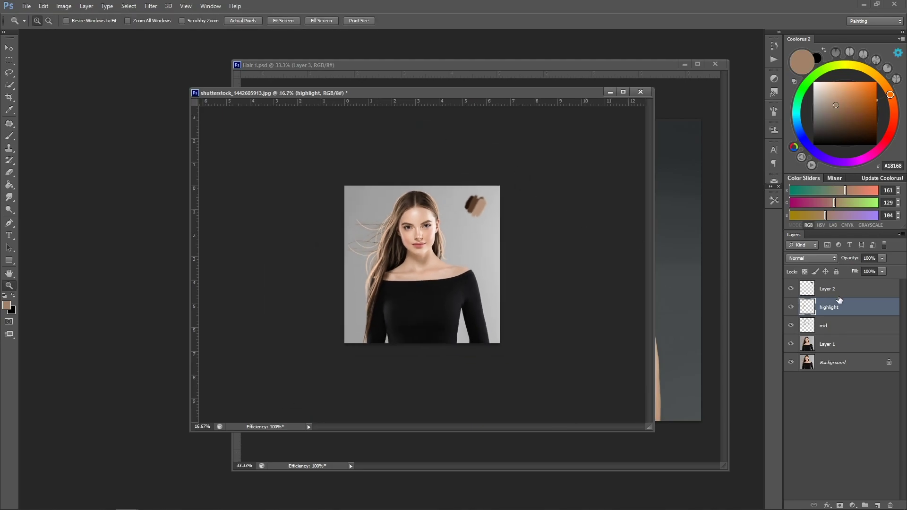
{"action": "mouse_move", "coordinate": [790, 306]}
{"action": "left_mouse_down"}
{"action": "mouse_move", "coordinate": [791, 325]}
{"action": "mouse_move", "coordinate": [791, 307]}
{"action": "left_mouse_up"}
{"action": "left_click", "coordinate": [405, 168]}
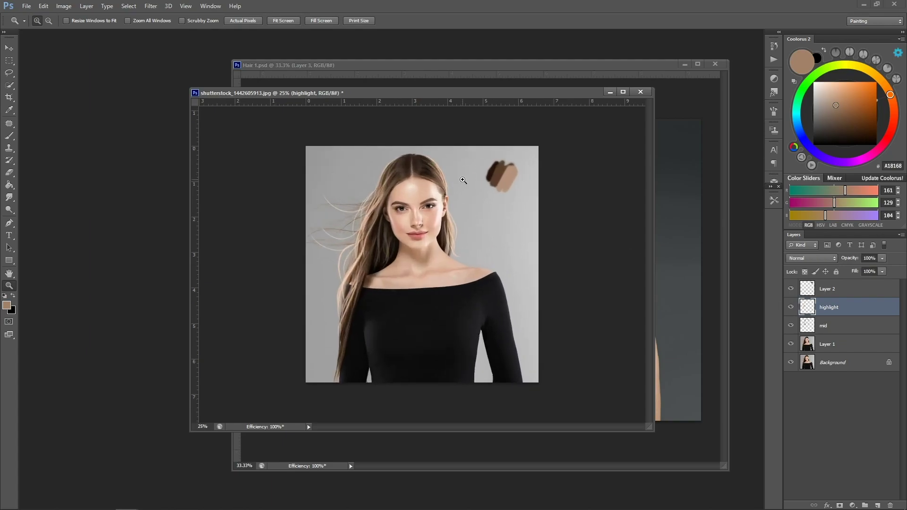
{"action": "left_click", "coordinate": [463, 180]}
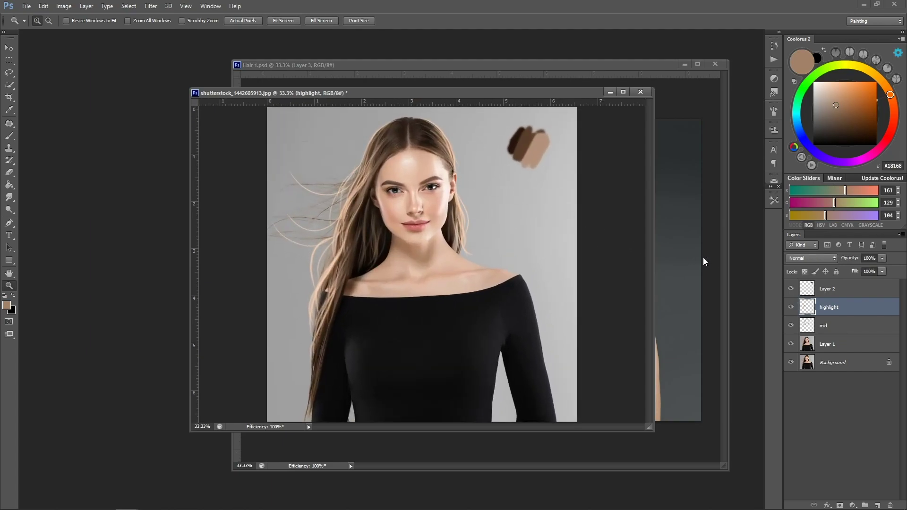
Sketch two slanted white lines and a curved stroke beneath them on the gray background below the color swatches with a 15 px brush.
{"action": "key", "text": "b"}
{"action": "key", "text": "d"}
{"action": "key", "text": "x"}
{"action": "key", "text": "bracketleft"}
{"action": "key", "text": "bracketleft"}
{"action": "mouse_move", "coordinate": [514, 183]}
{"action": "left_mouse_down"}
{"action": "mouse_move", "coordinate": [507, 220]}
{"action": "mouse_move", "coordinate": [516, 230]}
{"action": "mouse_move", "coordinate": [541, 229]}
{"action": "left_mouse_up"}
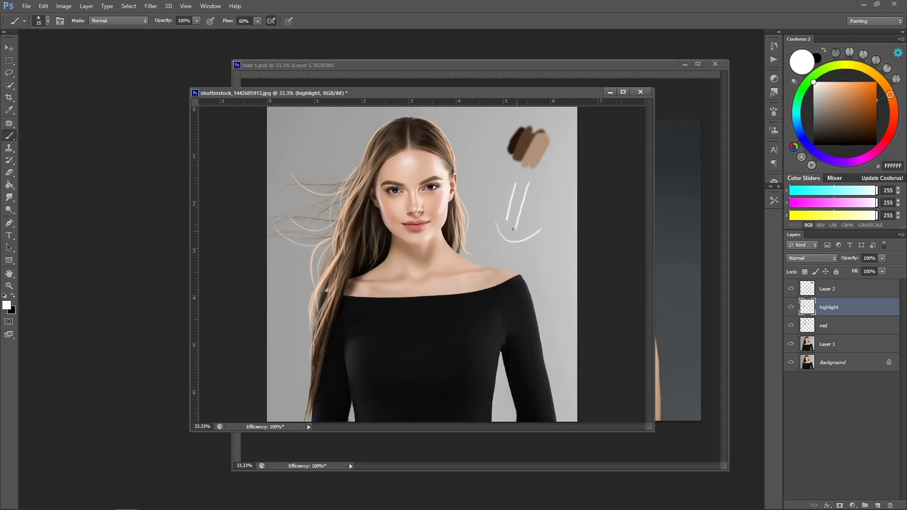